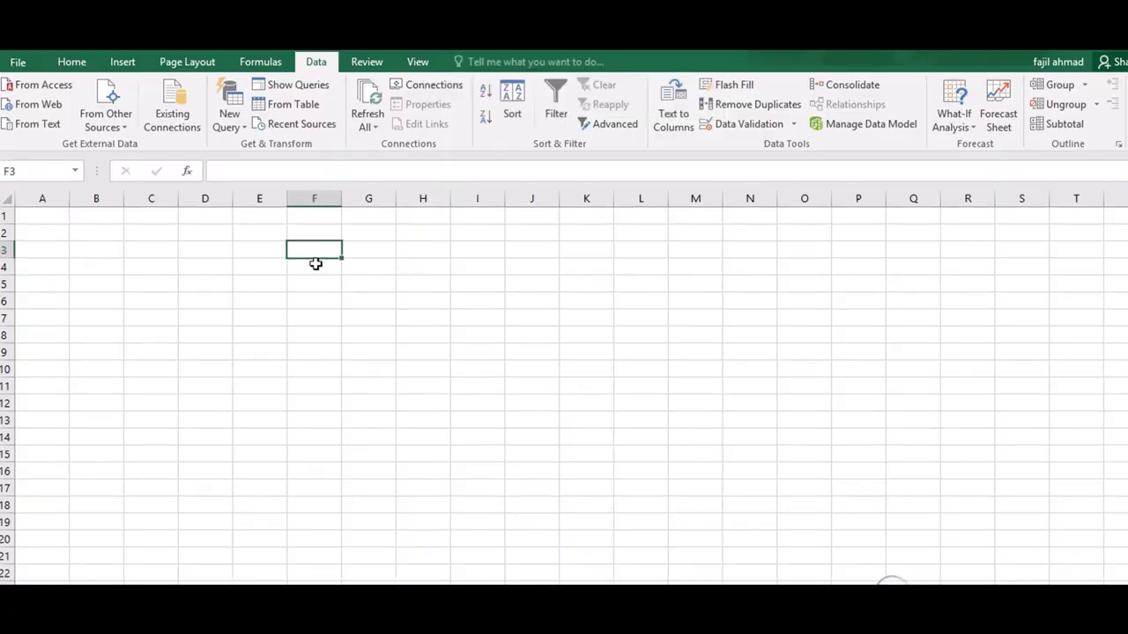
- Merge and centre F1:I3 into one cell and enter the title 'Budget'
{"action": "left_click", "coordinate": [393, 231]}
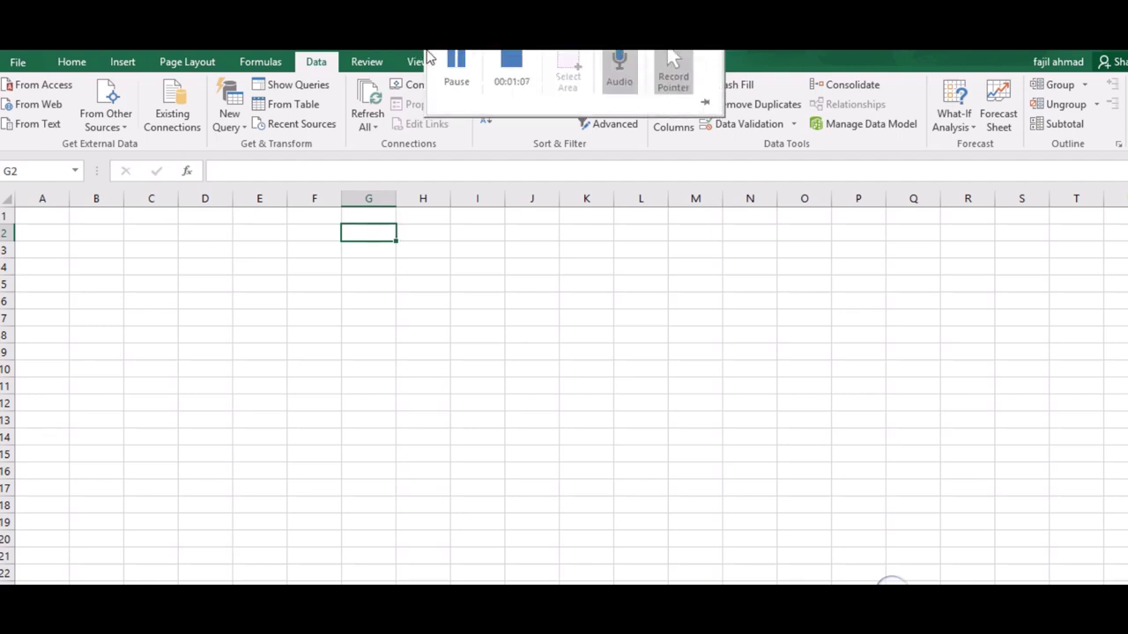
{"action": "left_click", "coordinate": [349, 253]}
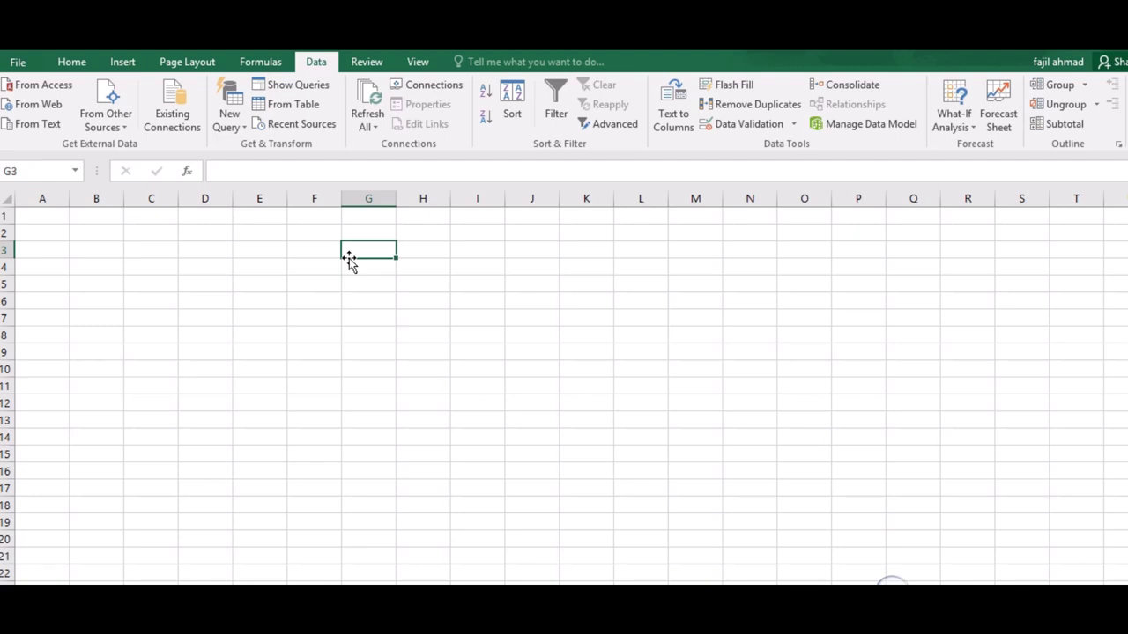
{"action": "left_click", "coordinate": [305, 252]}
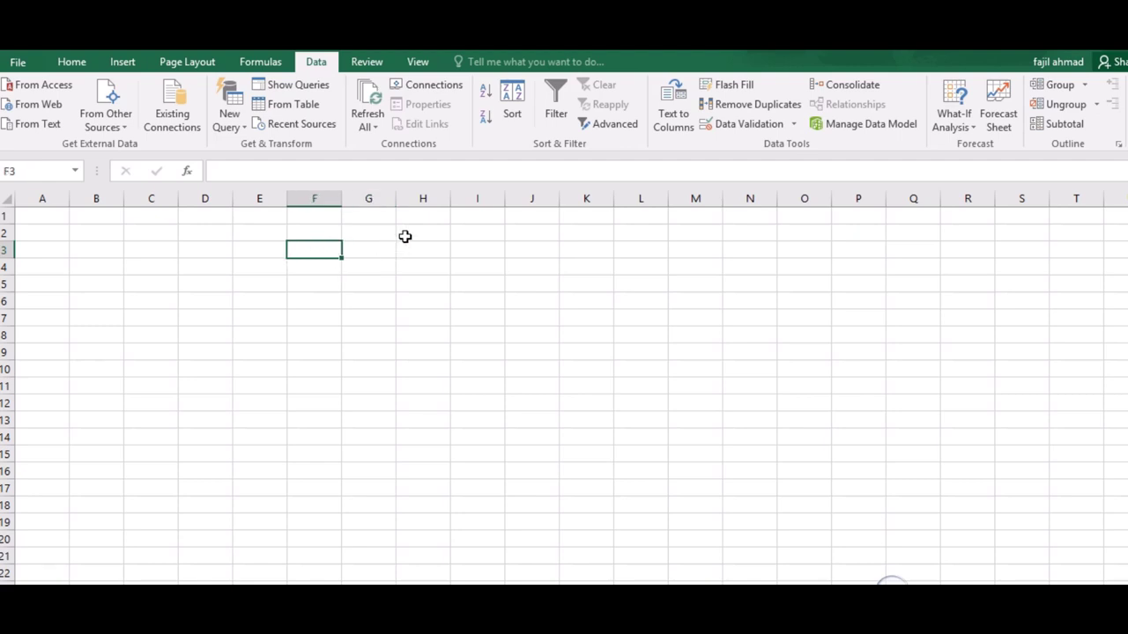
{"action": "mouse_move", "coordinate": [340, 215]}
{"action": "left_mouse_down"}
{"action": "mouse_move", "coordinate": [494, 236]}
{"action": "mouse_move", "coordinate": [500, 250]}
{"action": "left_mouse_up"}
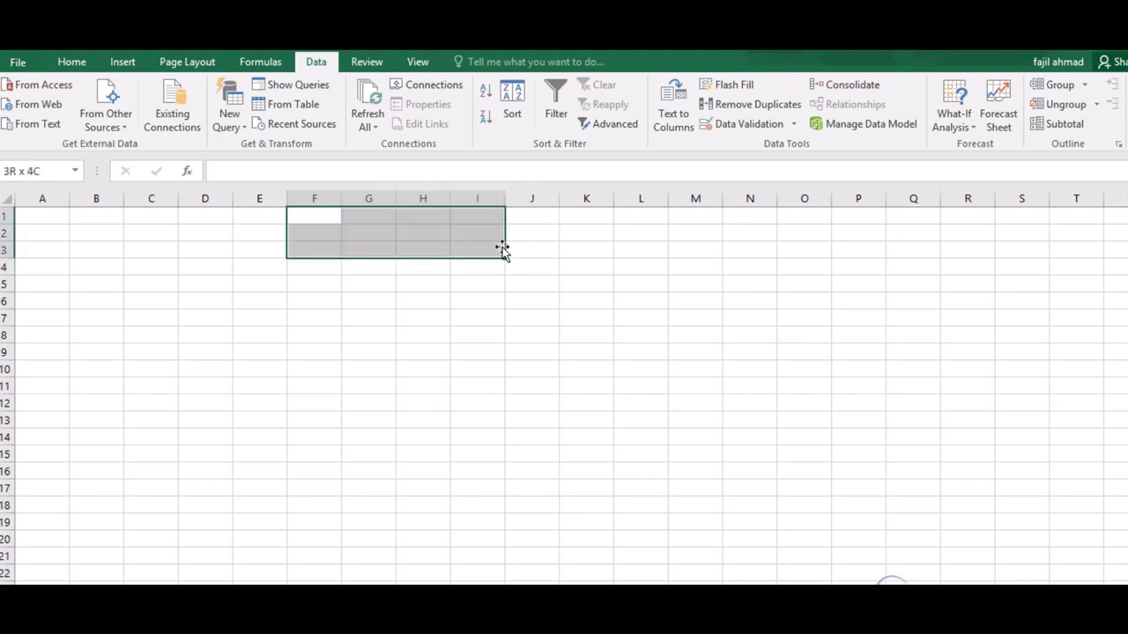
{"action": "left_click", "coordinate": [71, 62]}
{"action": "left_click", "coordinate": [458, 117]}
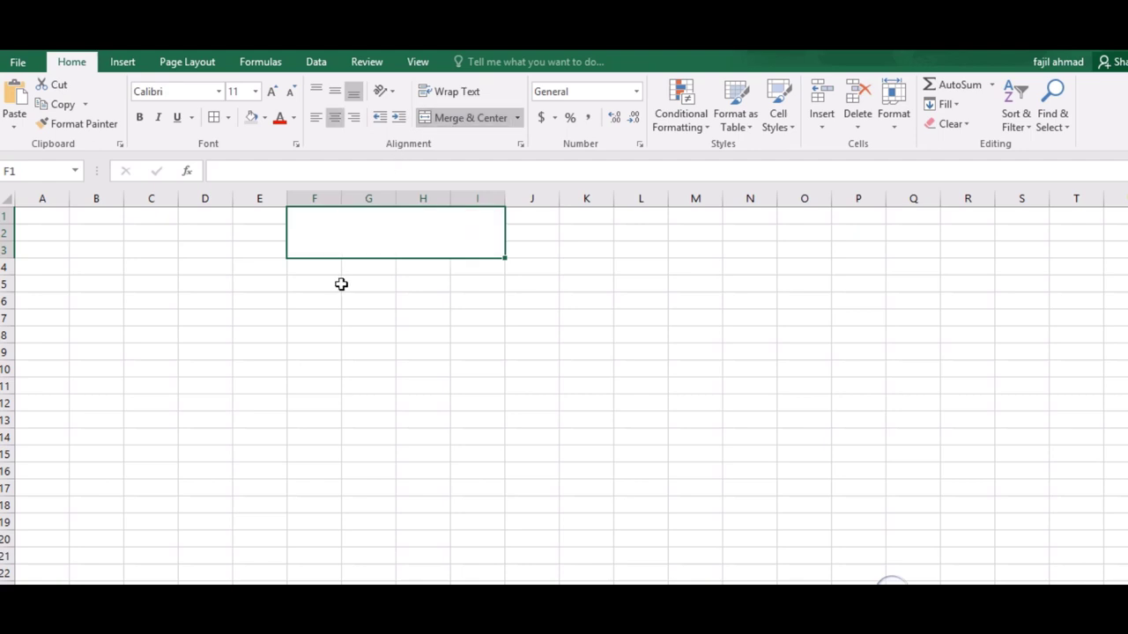
{"action": "type", "text": "Bsd"}
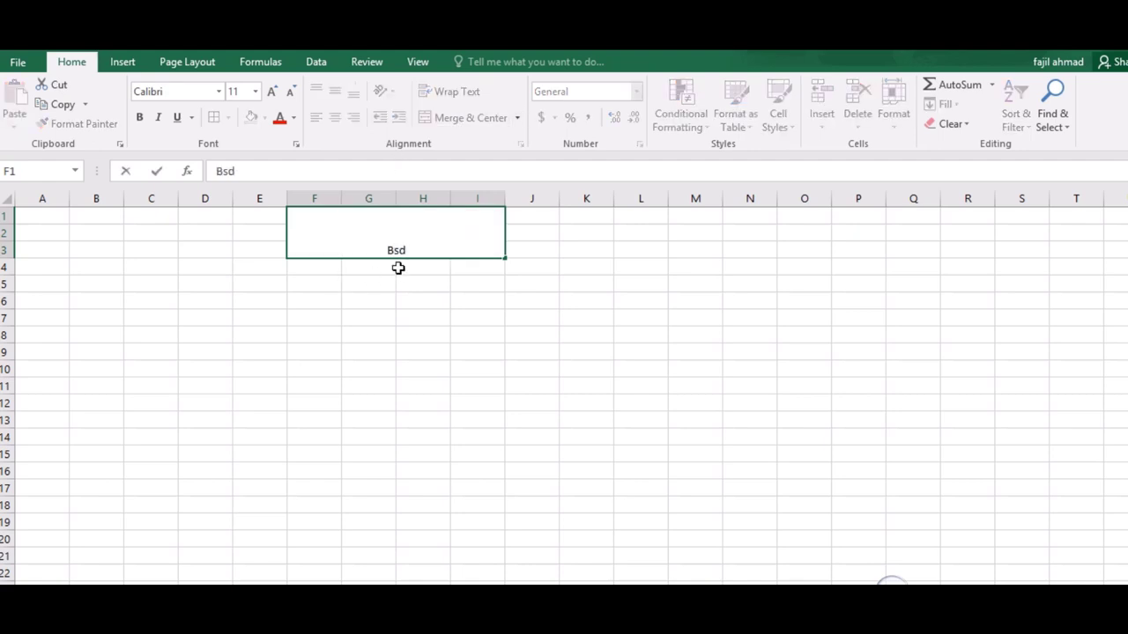
{"action": "key", "text": "BackSpace"}
{"action": "key", "text": "BackSpace"}
{"action": "type", "text": "ud"}
{"action": "type", "text": "get"}
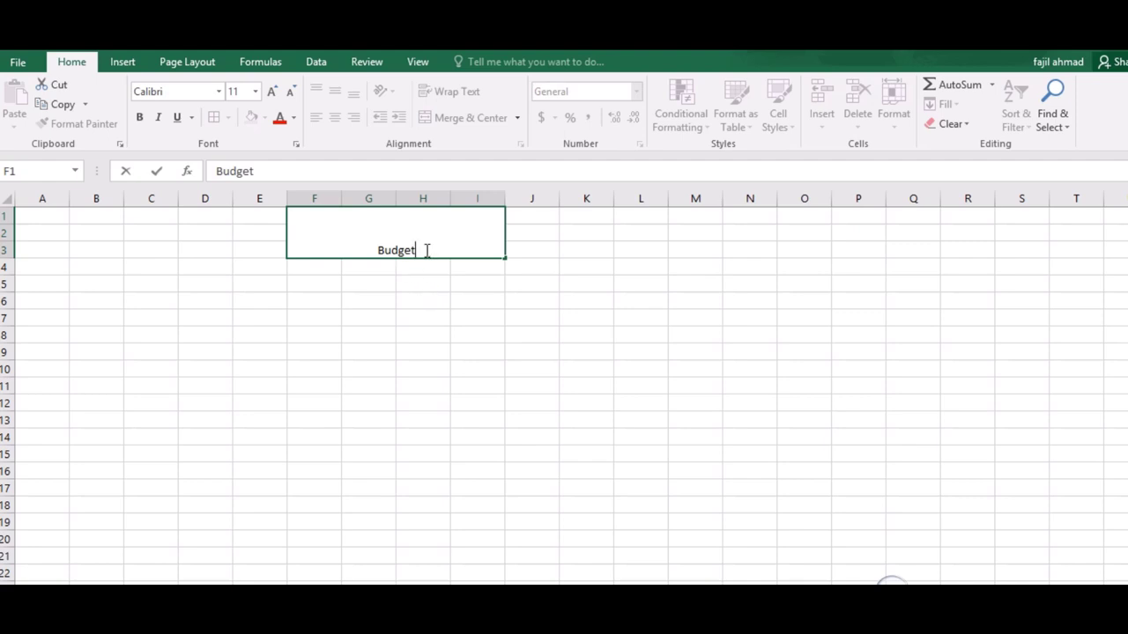
{"action": "left_click", "coordinate": [423, 281]}
- Middle-align the Budget title vertically and enlarge it to 16-point type
{"action": "left_click", "coordinate": [423, 253]}
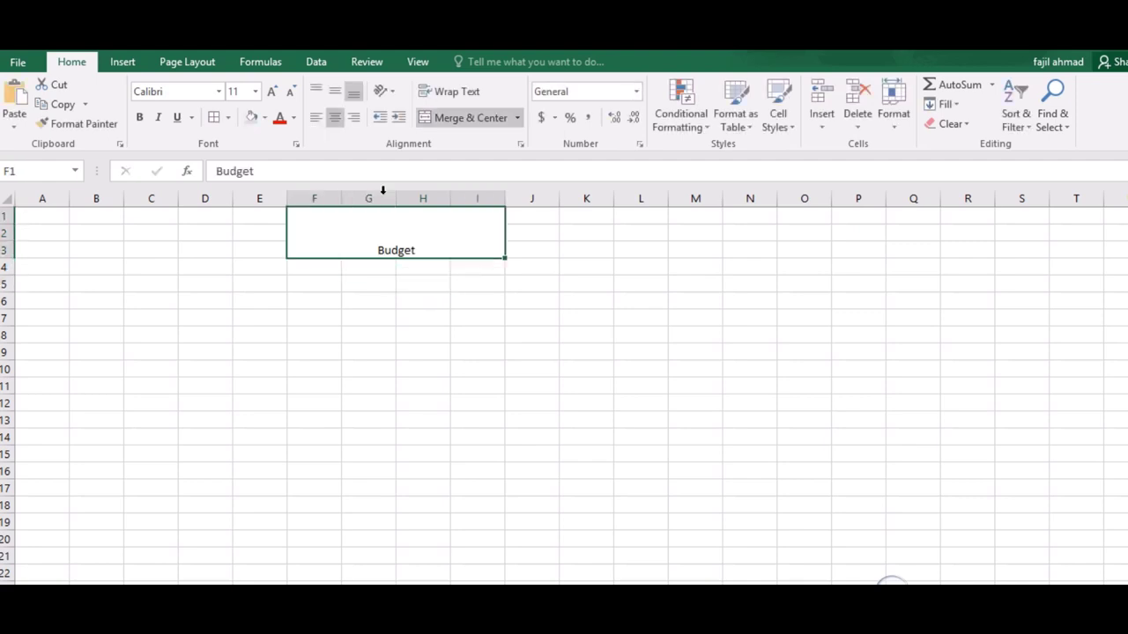
{"action": "left_click", "coordinate": [334, 94]}
{"action": "left_click", "coordinate": [274, 92]}
{"action": "left_click", "coordinate": [274, 92]}
{"action": "left_click", "coordinate": [274, 92]}
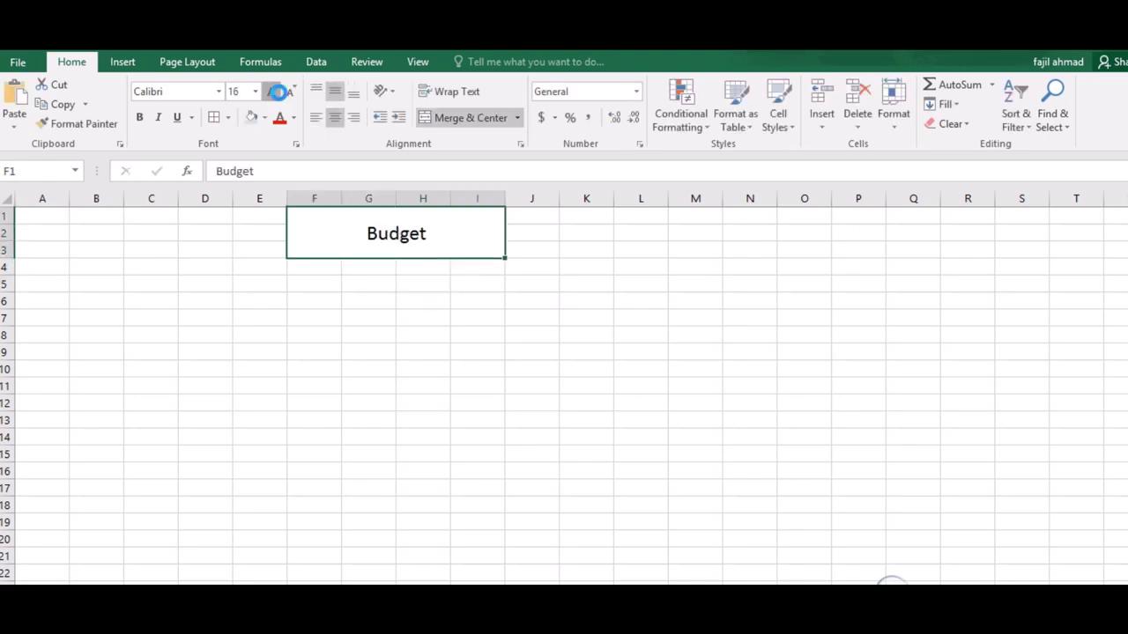
{"action": "left_click", "coordinate": [277, 92]}
{"action": "left_click", "coordinate": [201, 298]}
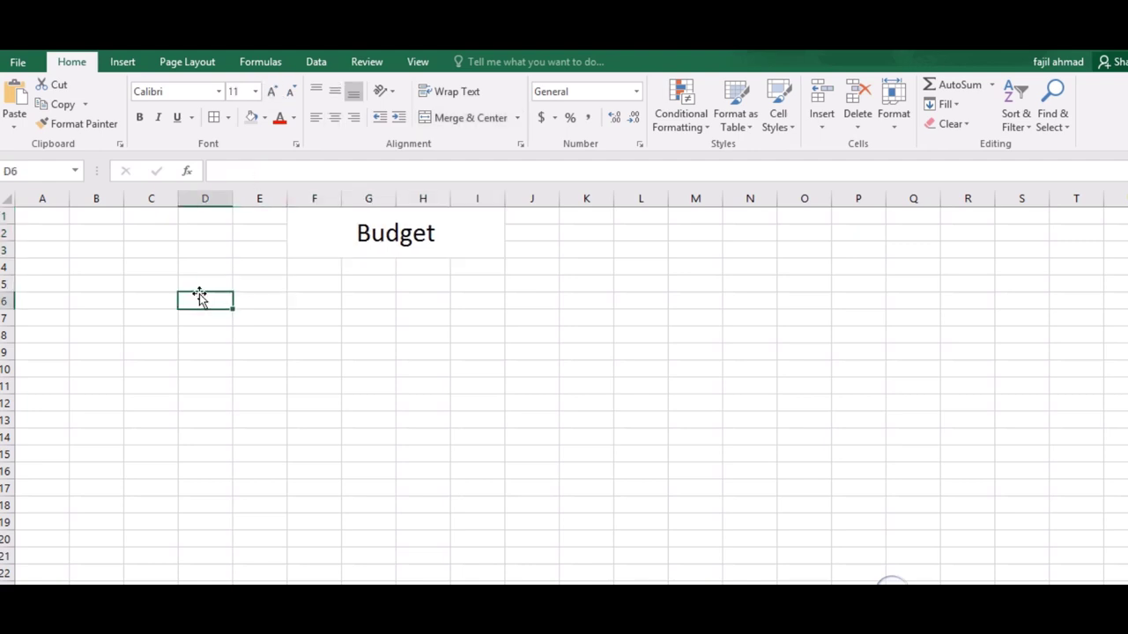
- Enter 10000 in cell D5 of the budget sheet
{"action": "left_click", "coordinate": [200, 278]}
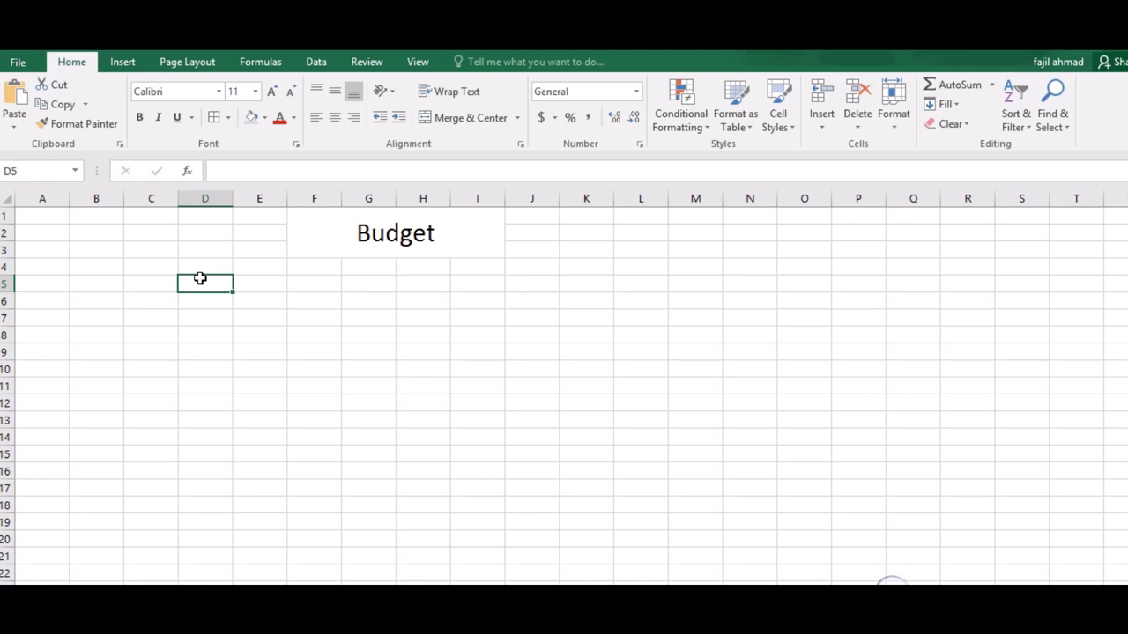
{"action": "type", "text": "10"}
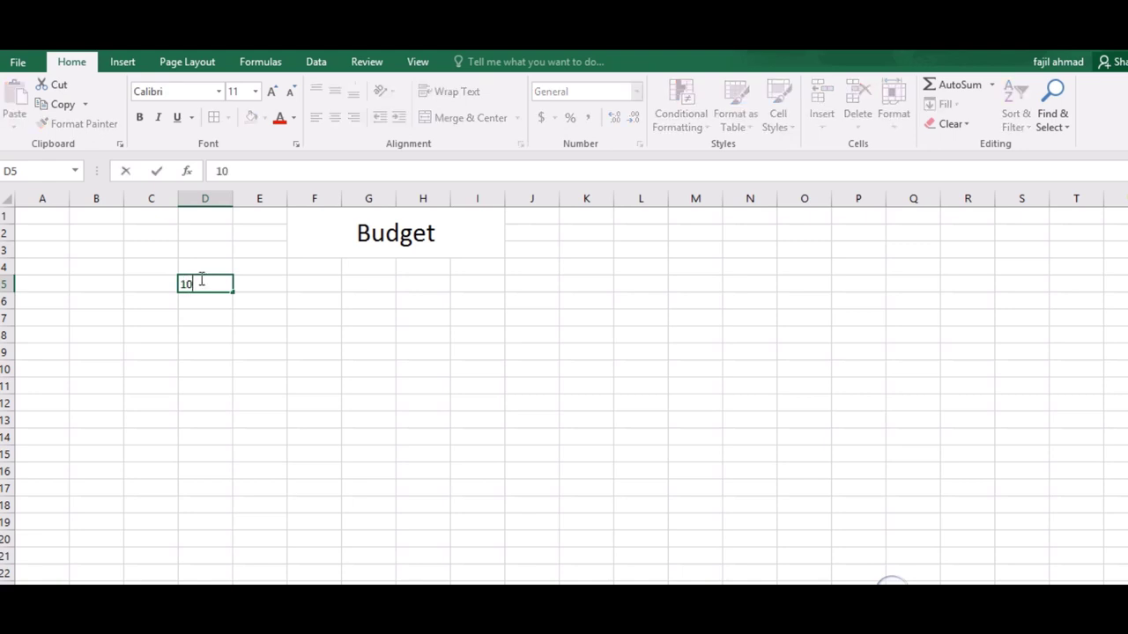
{"action": "type", "text": "000"}
{"action": "left_click", "coordinate": [275, 336]}
{"action": "left_click", "coordinate": [319, 325]}
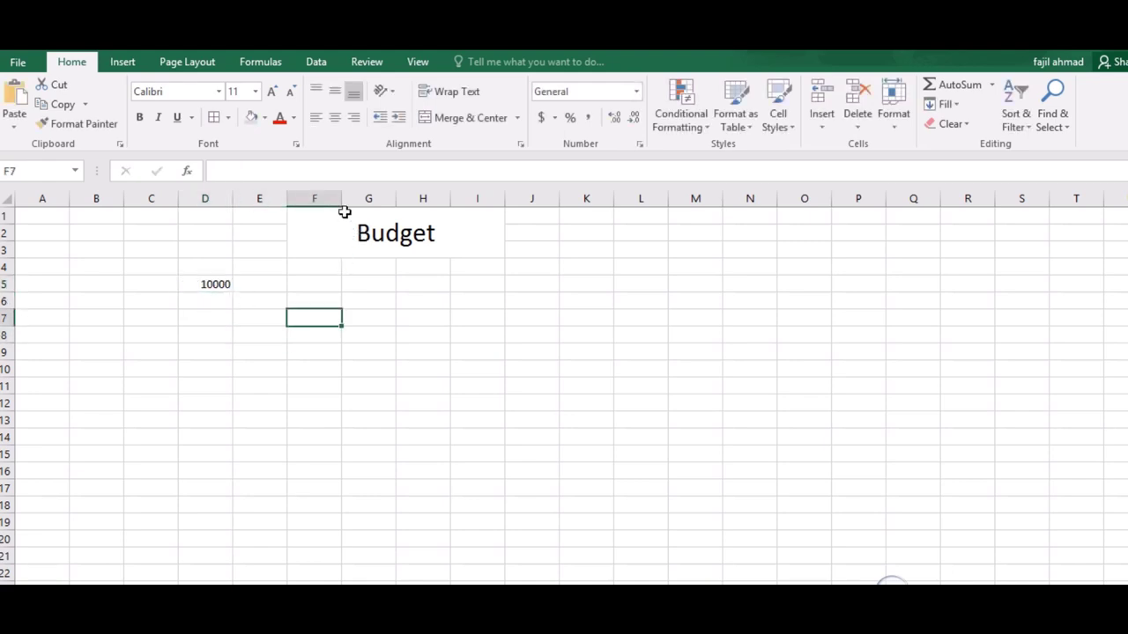
- Widen column F and enter ROOM RENT with amount 4000 in F6:G6
{"action": "left_click_drag", "start_coordinate": [342, 201], "coordinate": [434, 201]}
{"action": "left_click", "coordinate": [404, 208]}
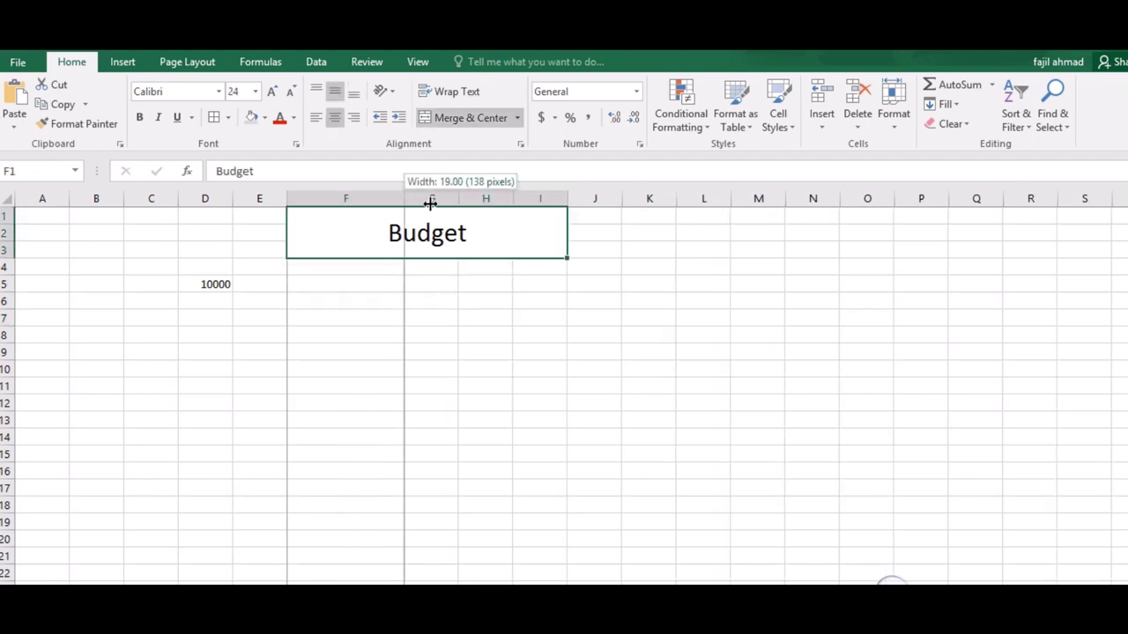
{"action": "left_click", "coordinate": [352, 304]}
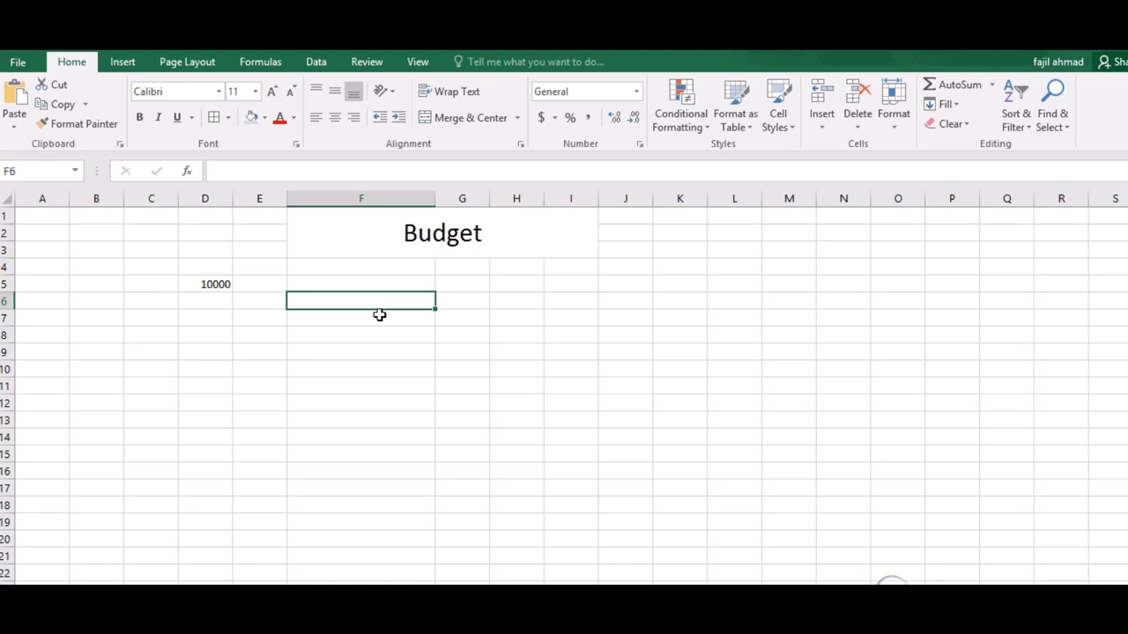
{"action": "type", "text": "r"}
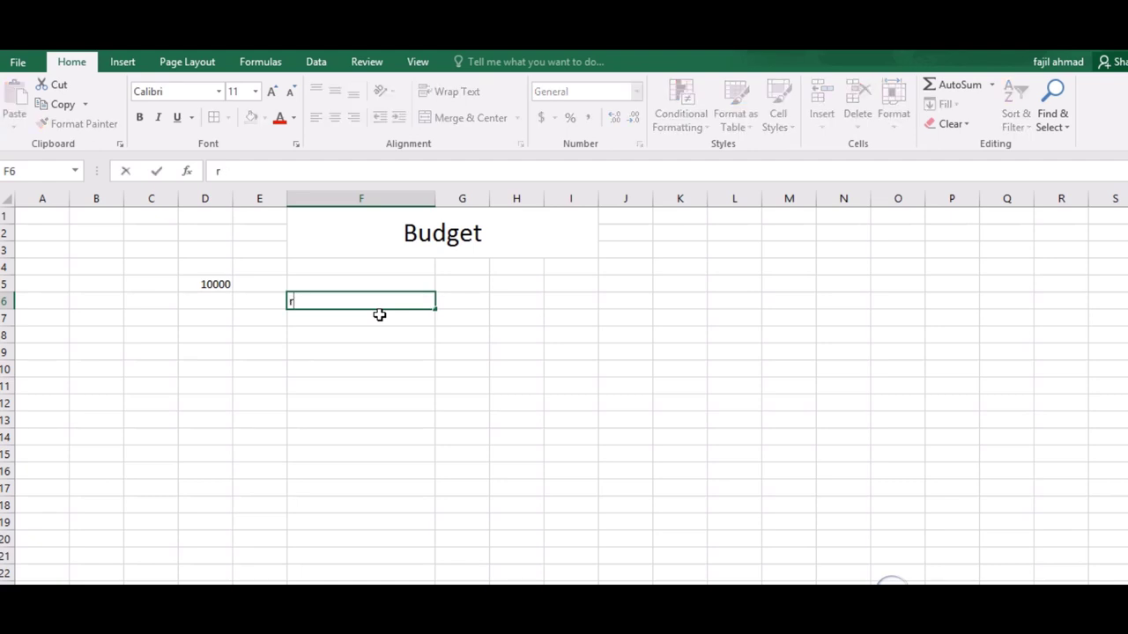
{"action": "key", "text": "BackSpace"}
{"action": "type", "text": "ROOM"}
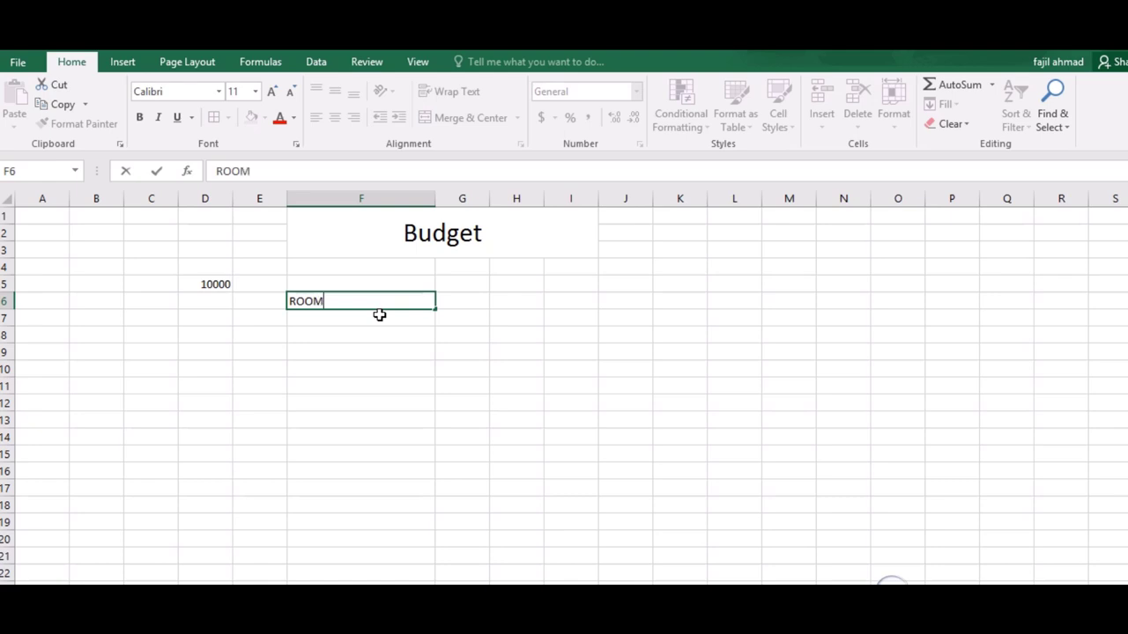
{"action": "type", "text": " RENT"}
{"action": "key", "text": "Tab"}
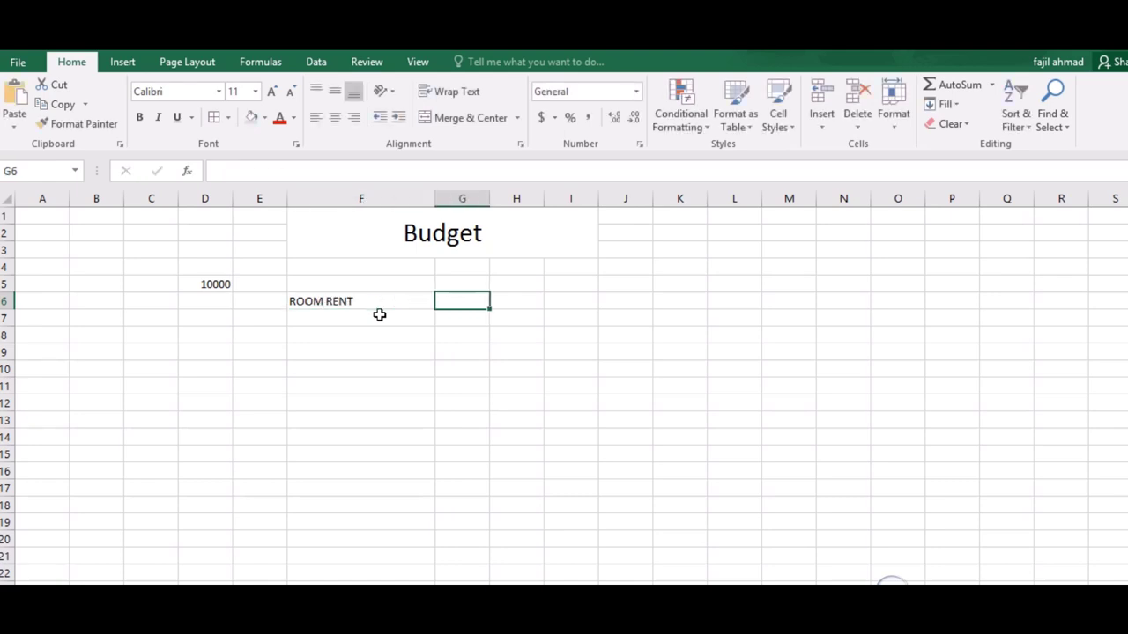
{"action": "type", "text": "400"}
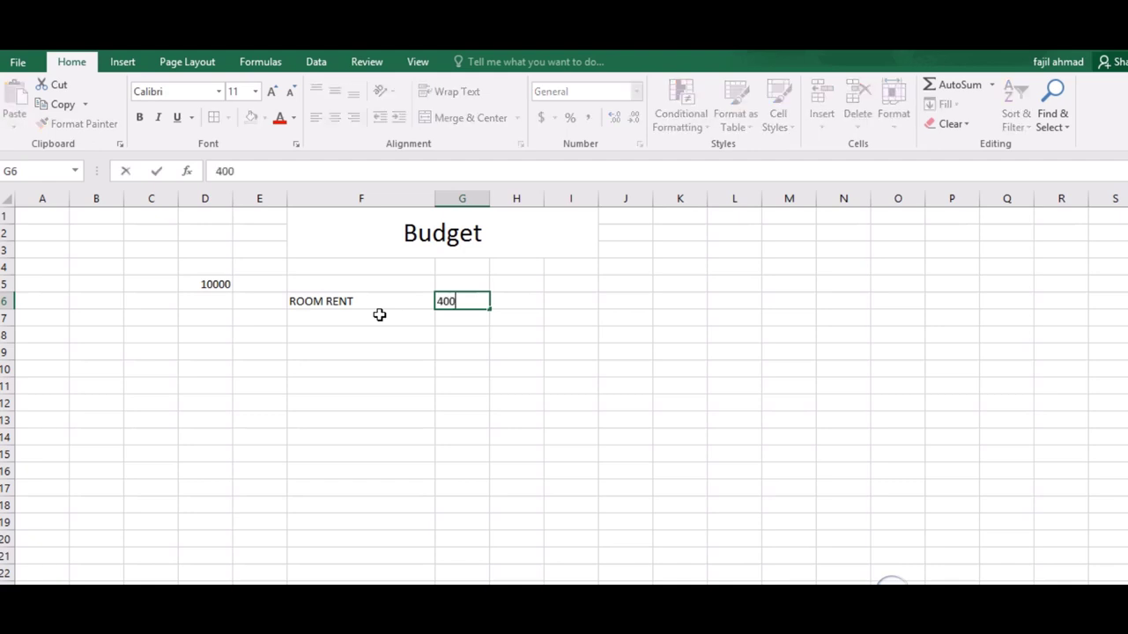
{"action": "type", "text": "0"}
{"action": "key", "text": "Return"}
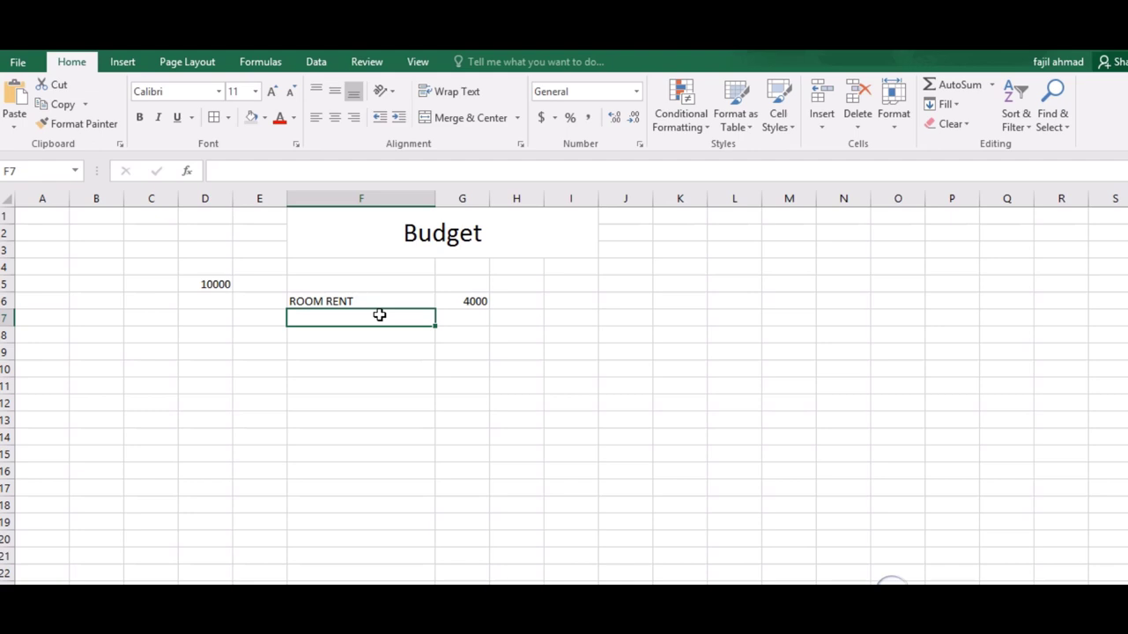
- Add EDUCATION in F7 with amount 2000, correcting an initial 1600
{"action": "type", "text": "EDU"}
{"action": "type", "text": "CAT"}
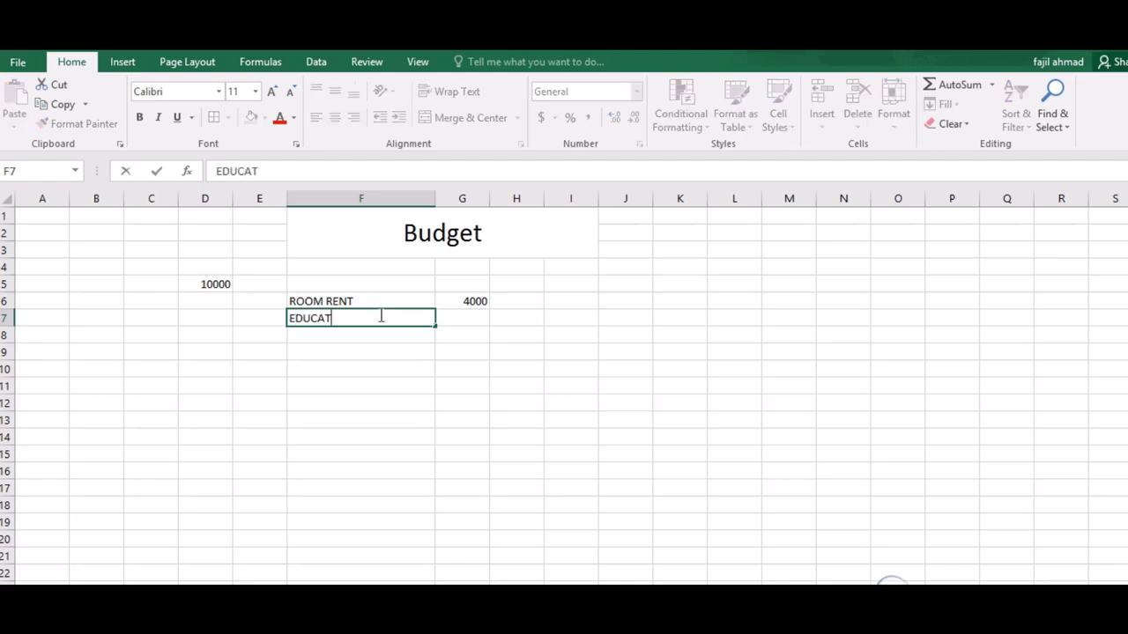
{"action": "type", "text": "ION"}
{"action": "key", "text": "Tab"}
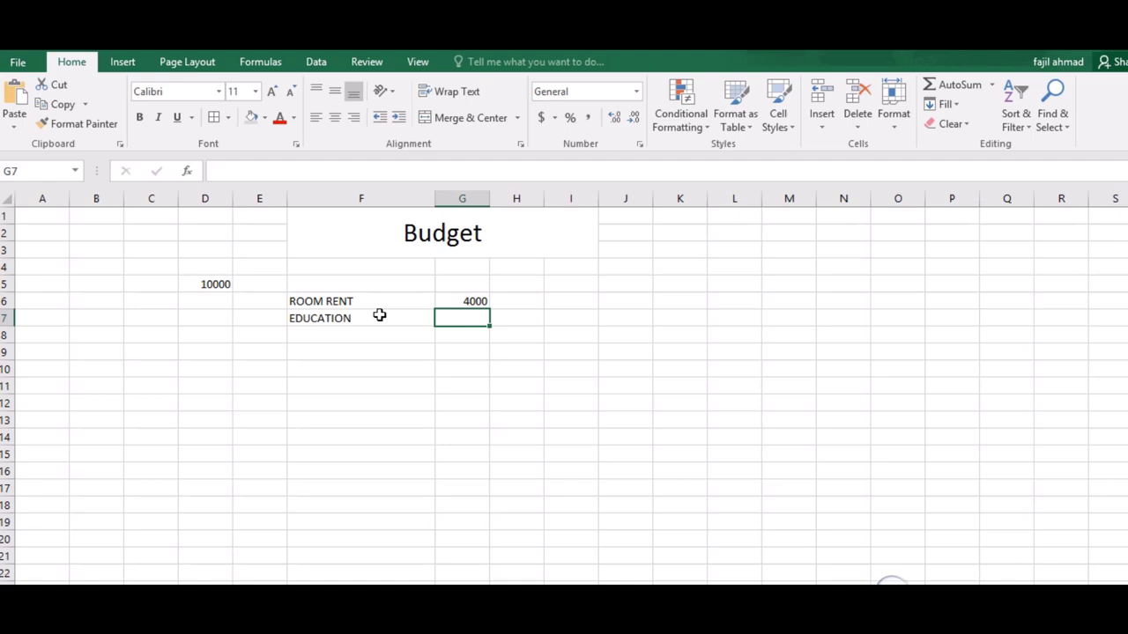
{"action": "type", "text": "1"}
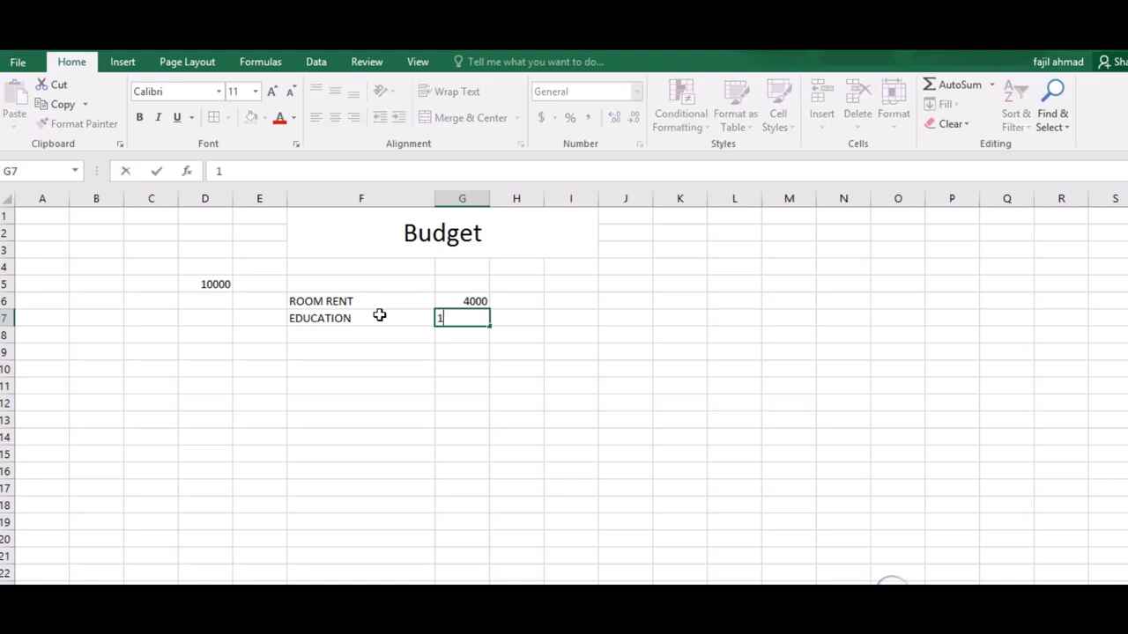
{"action": "type", "text": "60"}
{"action": "type", "text": "0"}
{"action": "key", "text": "Return"}
{"action": "key", "text": "Up"}
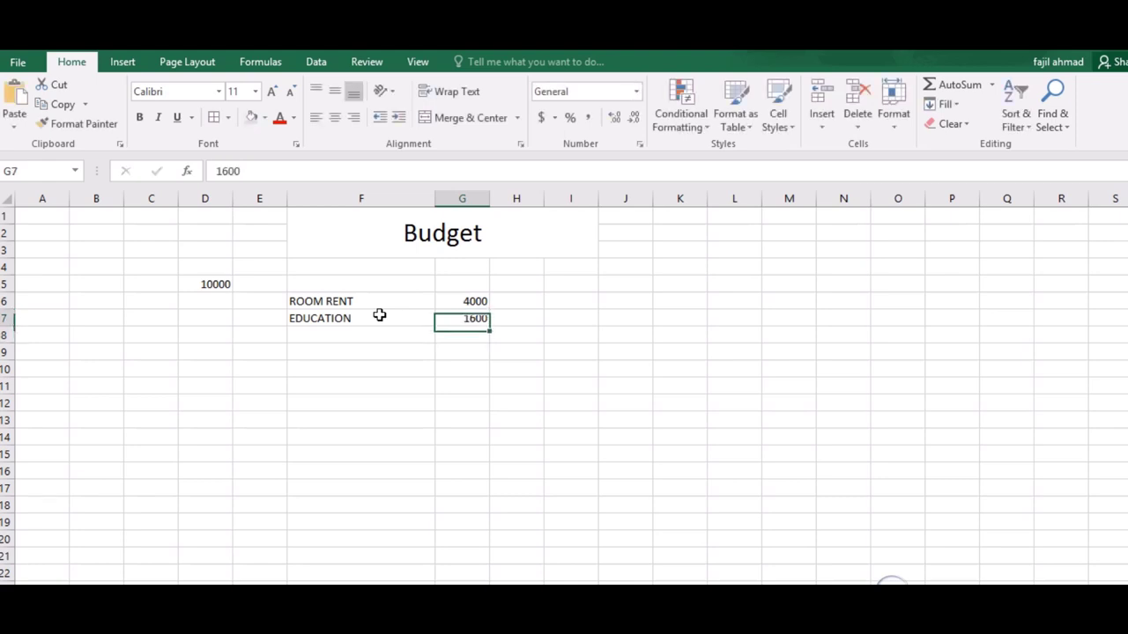
{"action": "type", "text": "2000"}
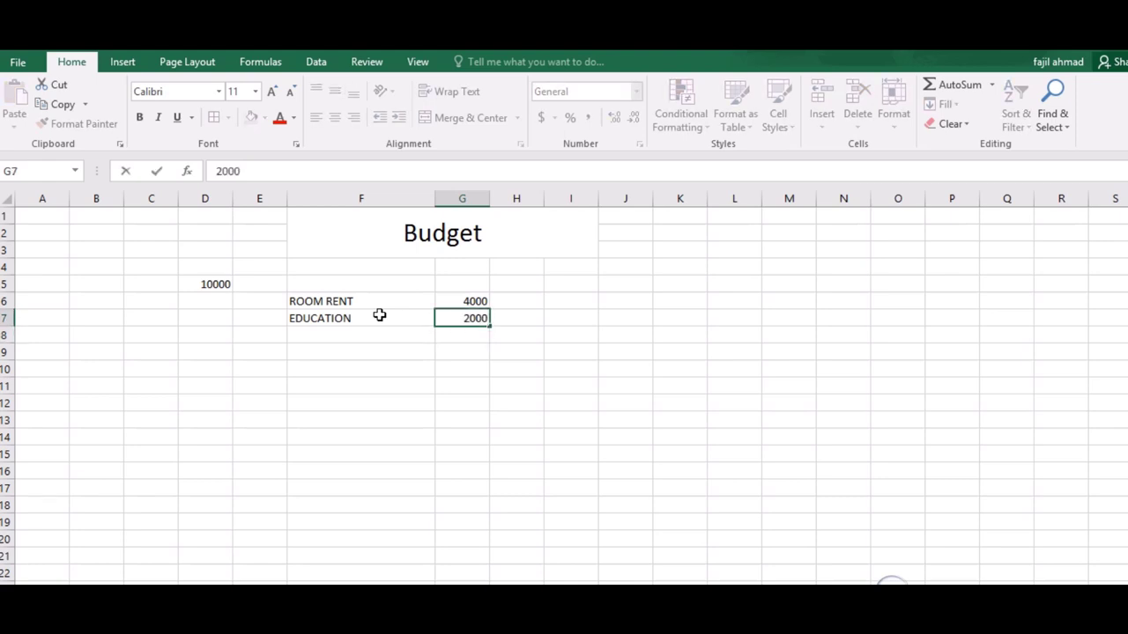
{"action": "key", "text": "Return"}
- Add TRAVEL in F8 with amount 500
{"action": "key", "text": "Left"}
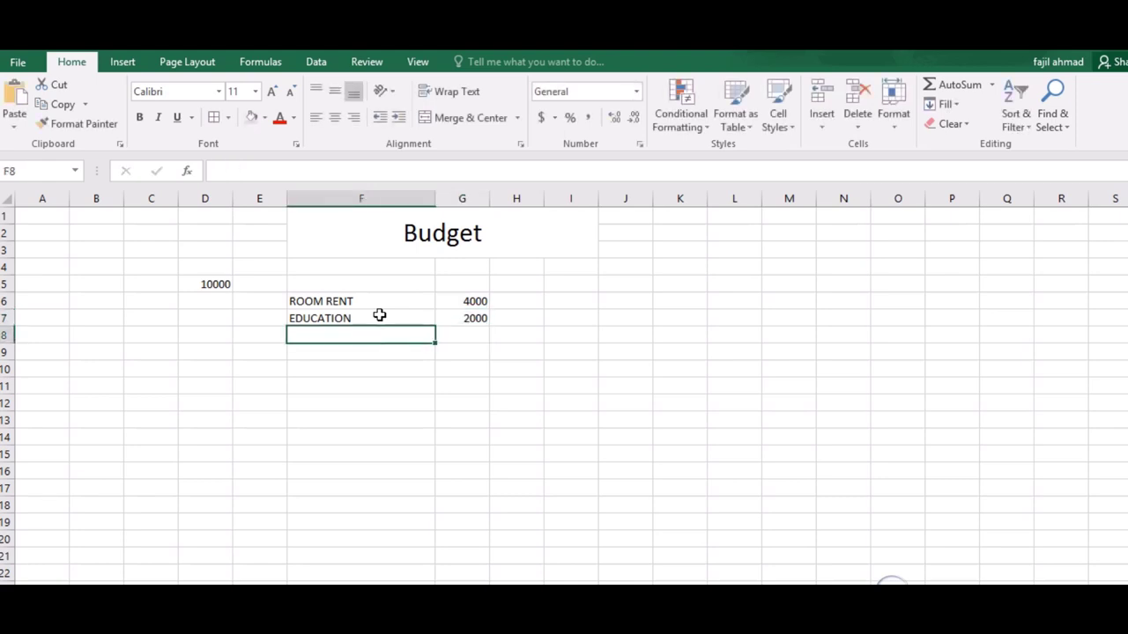
{"action": "type", "text": "TRAVEL"}
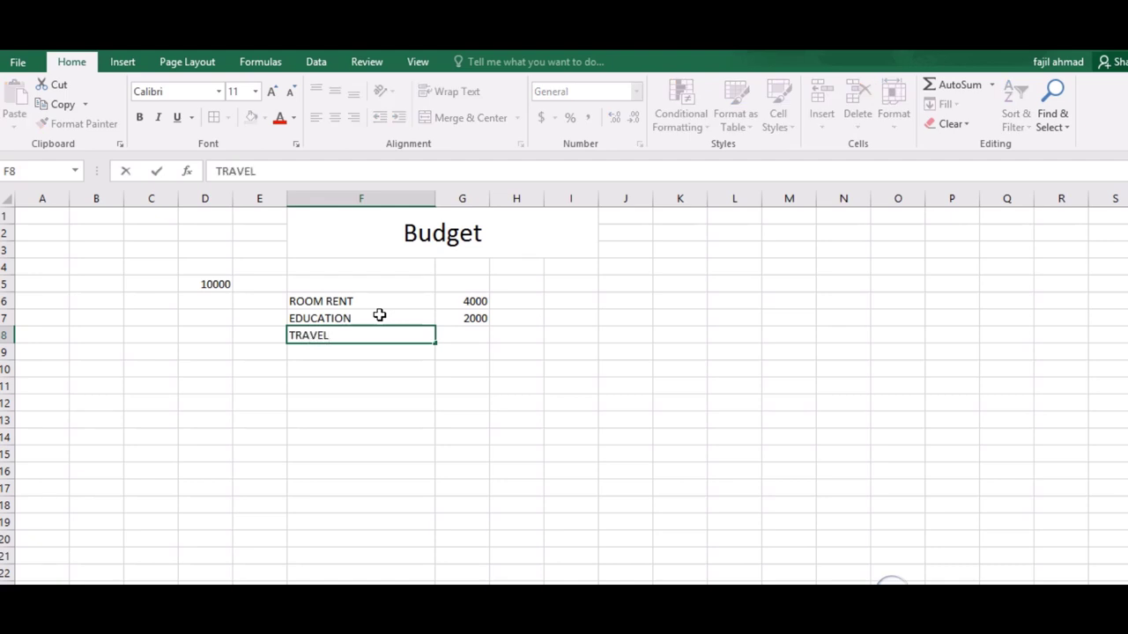
{"action": "key", "text": "Tab"}
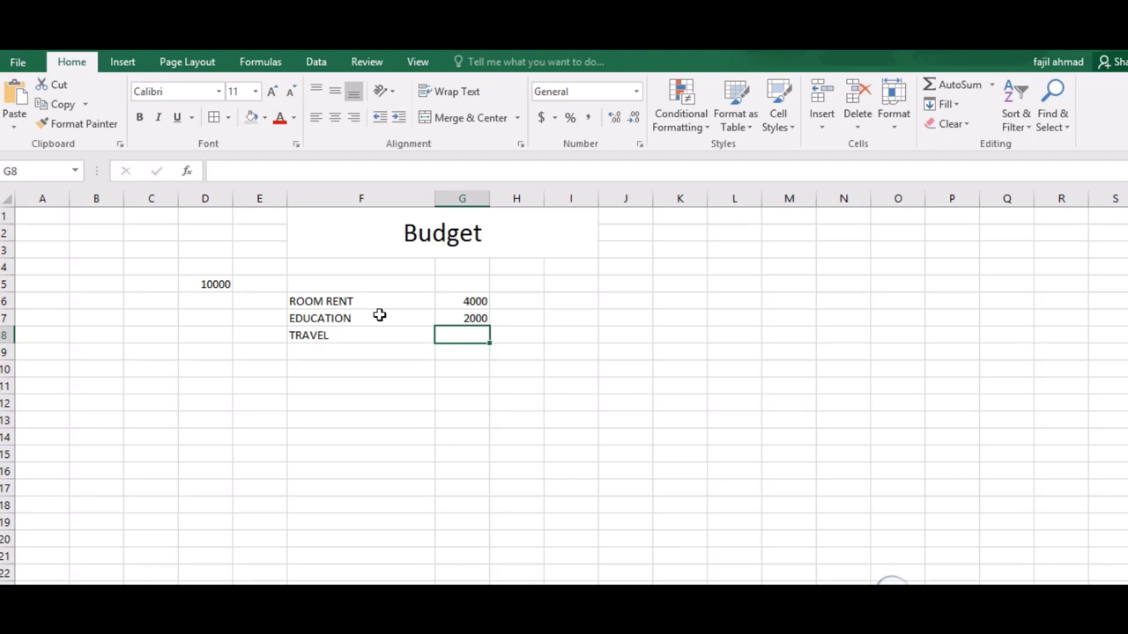
{"action": "type", "text": "500"}
{"action": "key", "text": "Return"}
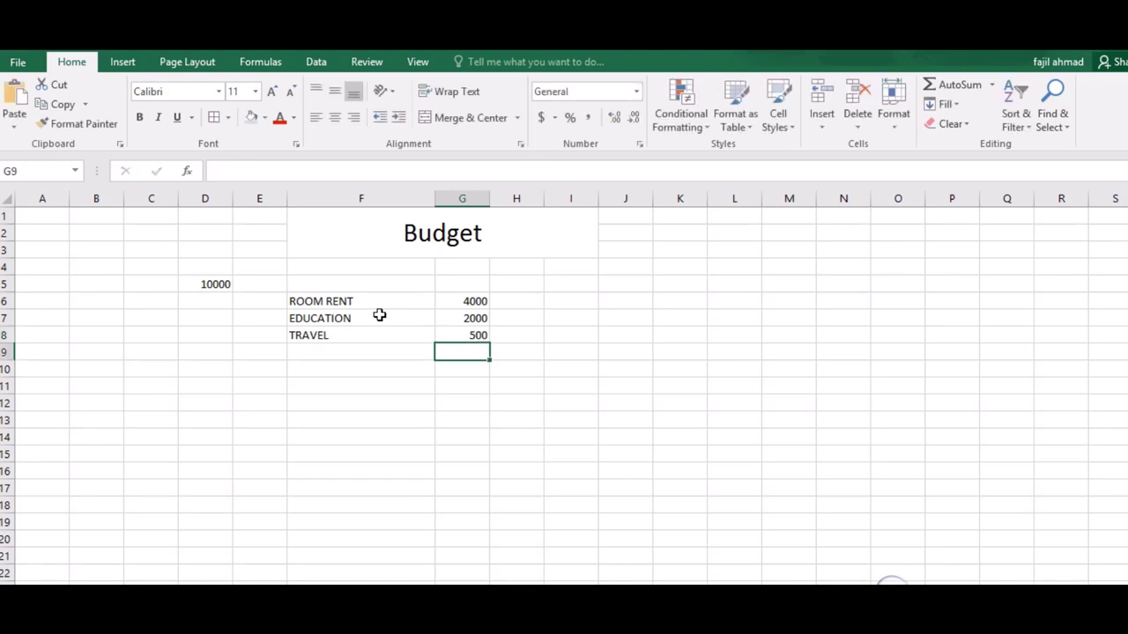
{"action": "key", "text": "Left"}
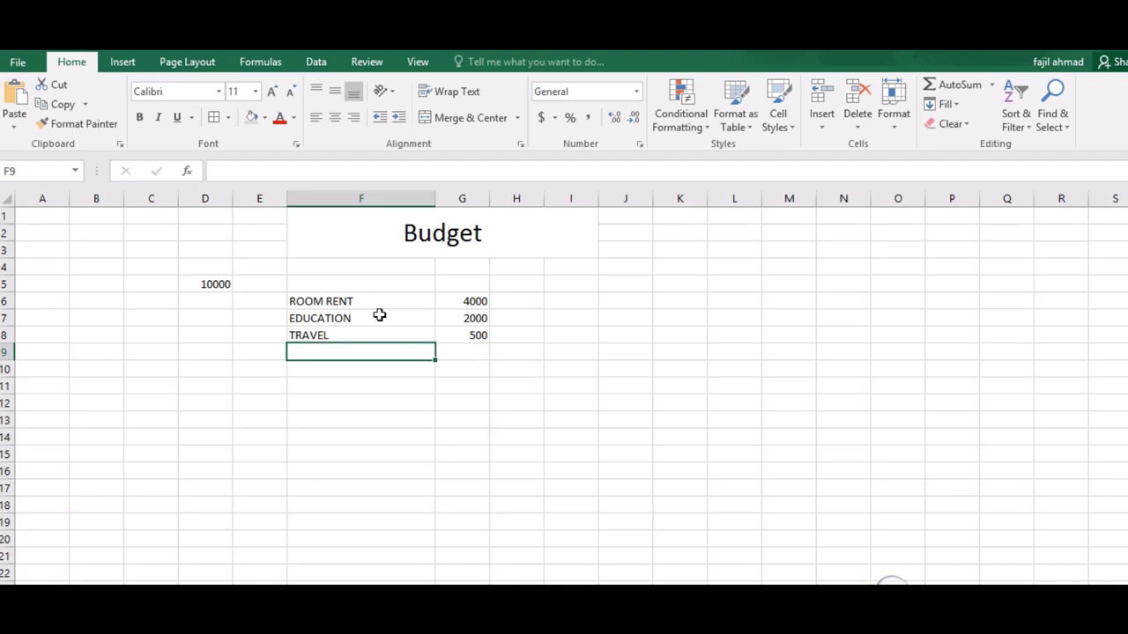
- Enter RO in F9, overriding autocomplete, with the formula =20*6 giving 120
{"action": "type", "text": "RV"}
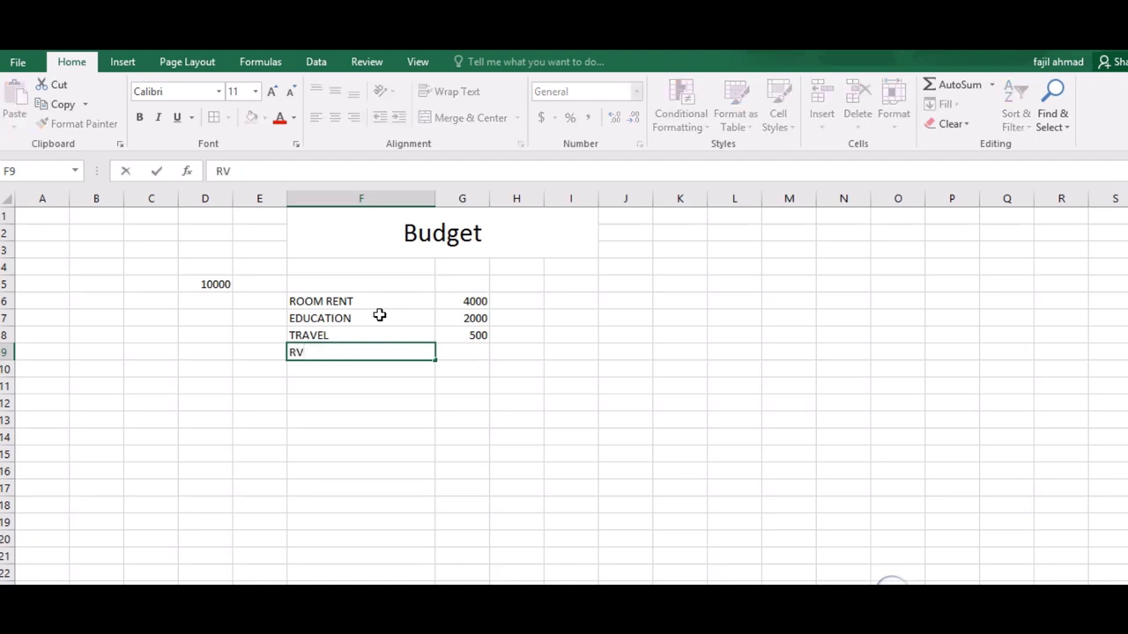
{"action": "key", "text": "BackSpace"}
{"action": "type", "text": "OOM RENT"}
{"action": "key", "text": "Tab"}
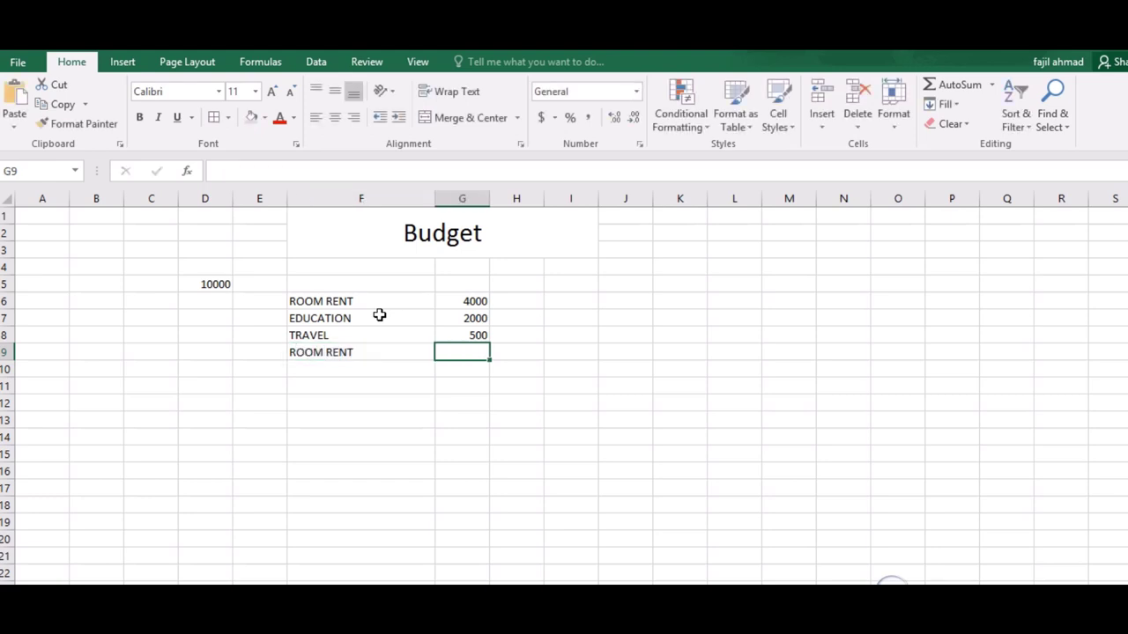
{"action": "key", "text": "Left"}
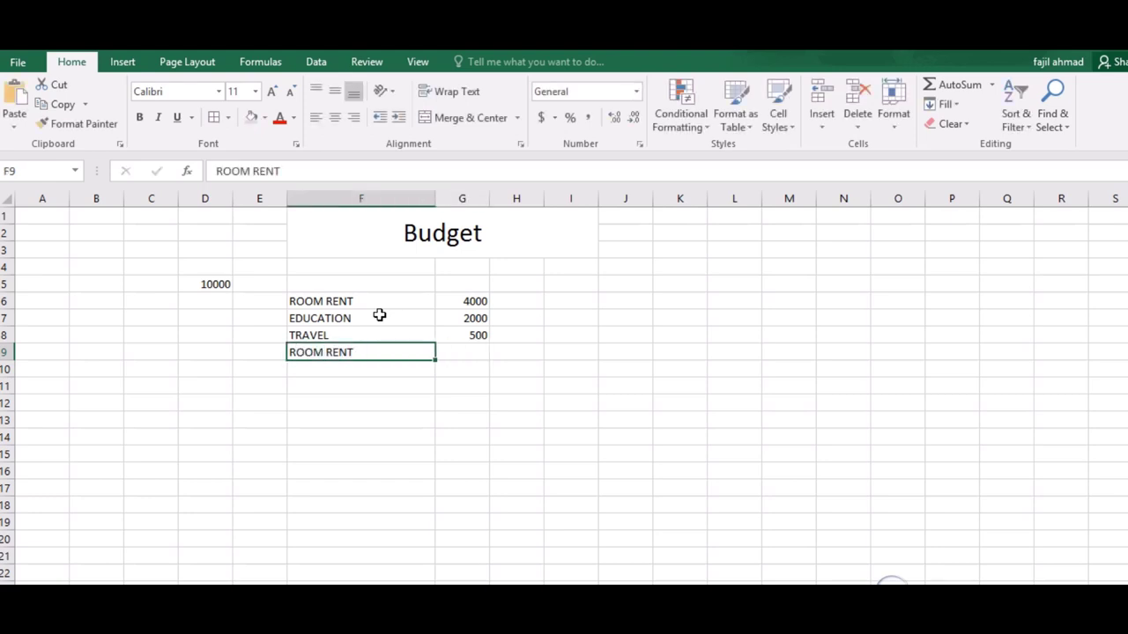
{"action": "type", "text": "R"}
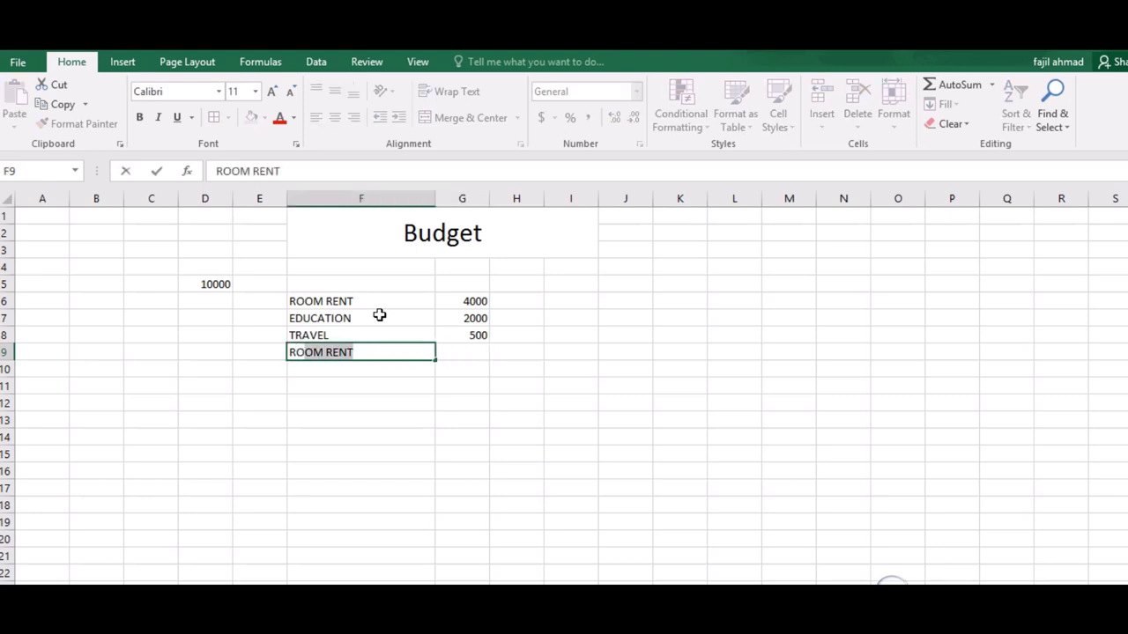
{"action": "key", "text": "Tab"}
{"action": "key", "text": "Left"}
{"action": "type", "text": "R"}
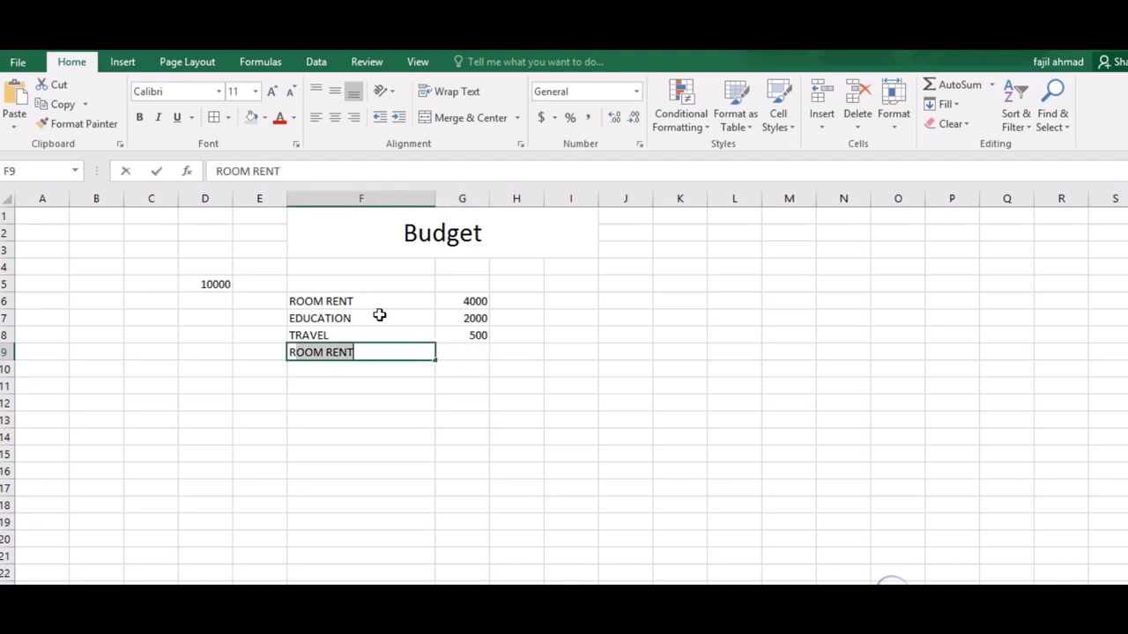
{"action": "key", "text": "Tab"}
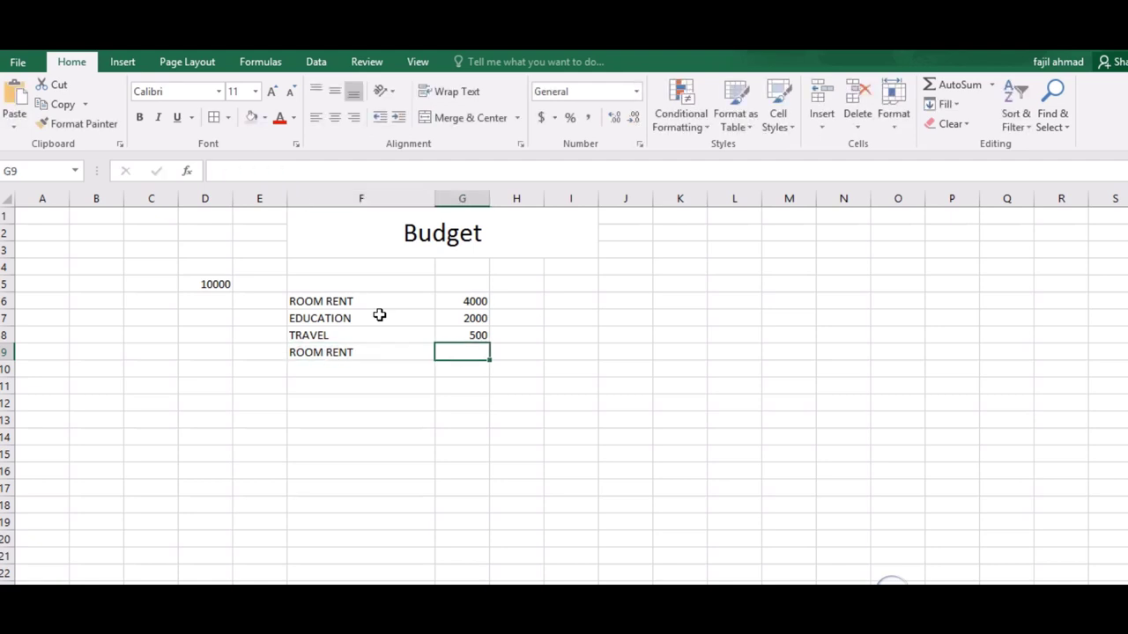
{"action": "left_click", "coordinate": [364, 348]}
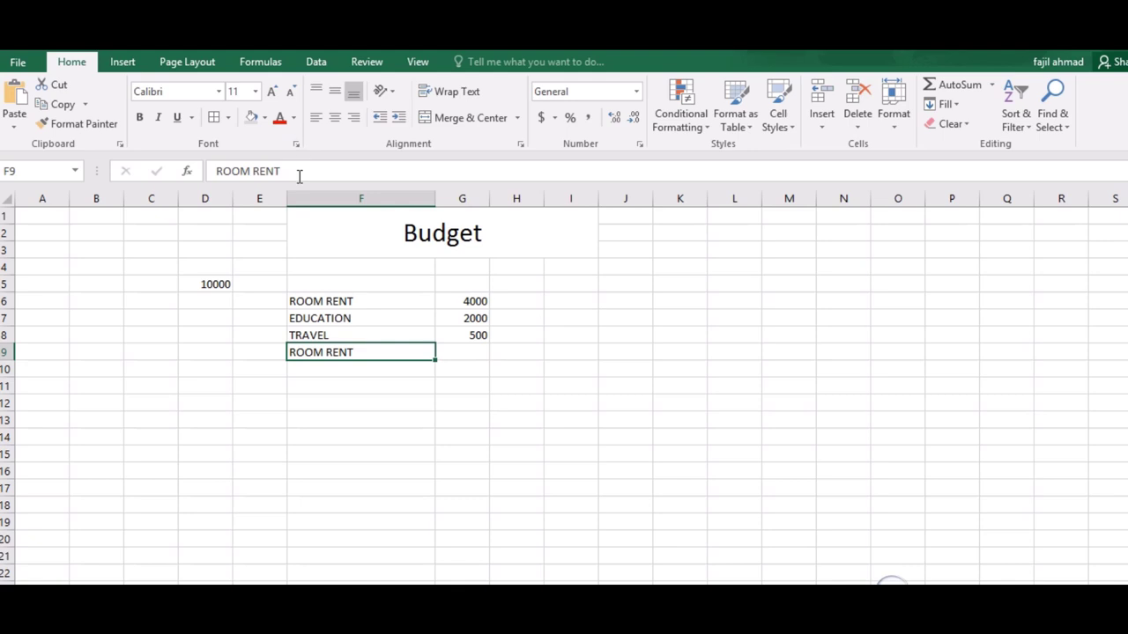
{"action": "left_click", "coordinate": [300, 176]}
{"action": "key", "text": "BackSpace"}
{"action": "key", "text": "BackSpace"}
{"action": "key", "text": "BackSpace"}
{"action": "key", "text": "BackSpace"}
{"action": "key", "text": "BackSpace"}
{"action": "key", "text": "BackSpace"}
{"action": "key", "text": "BackSpace"}
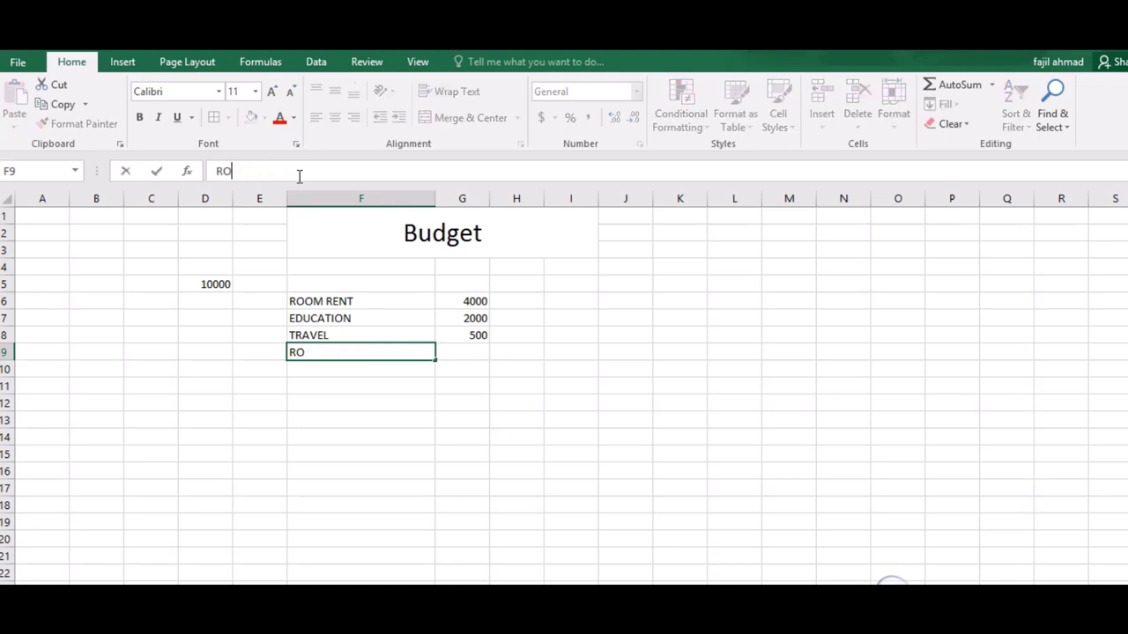
{"action": "key", "text": "Tab"}
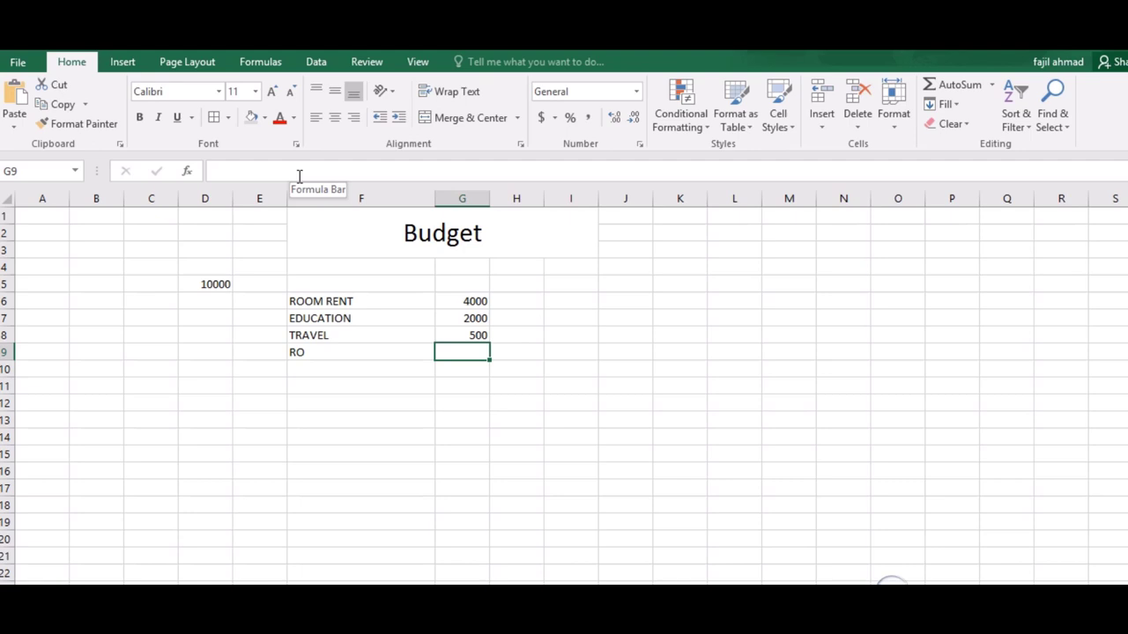
{"action": "type", "text": "=2"}
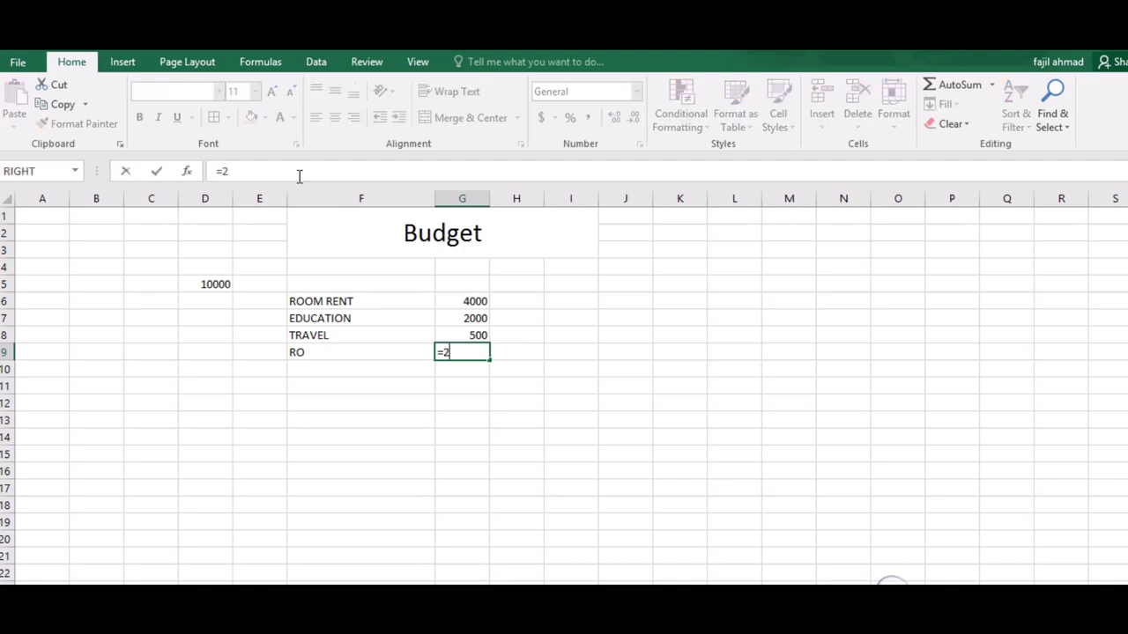
{"action": "type", "text": "0*"}
{"action": "type", "text": "6"}
{"action": "key", "text": "Return"}
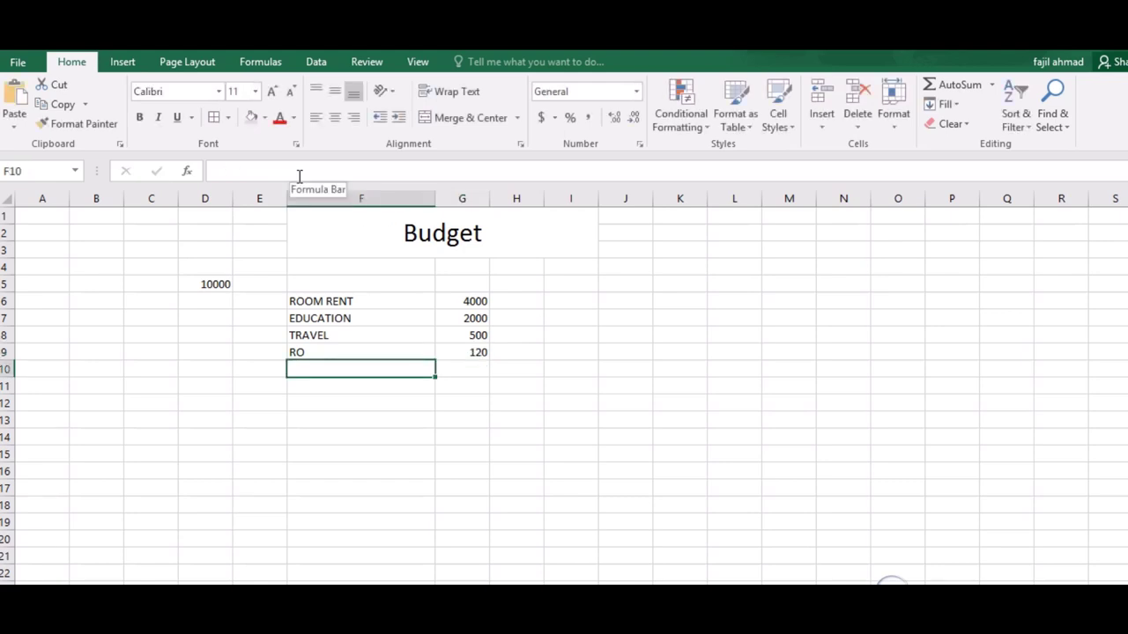
- Add MAGZINE in F10 with amount 130
{"action": "type", "text": "MA"}
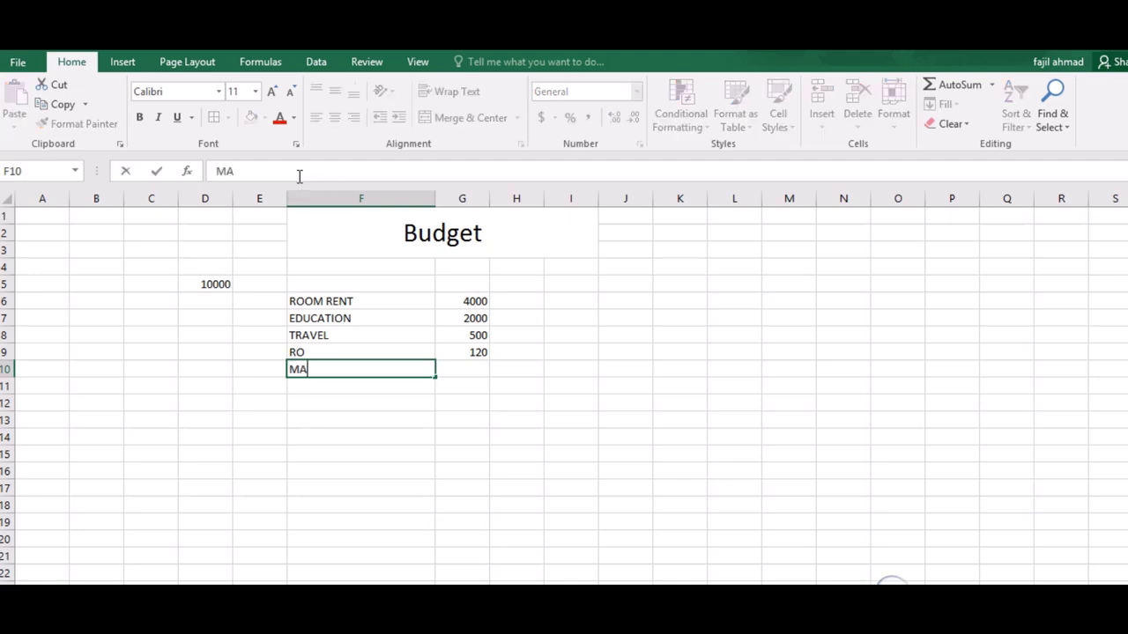
{"action": "type", "text": "Z"}
{"action": "key", "text": "BackSpace"}
{"action": "type", "text": "GZ"}
{"action": "type", "text": "INE"}
{"action": "key", "text": "Tab"}
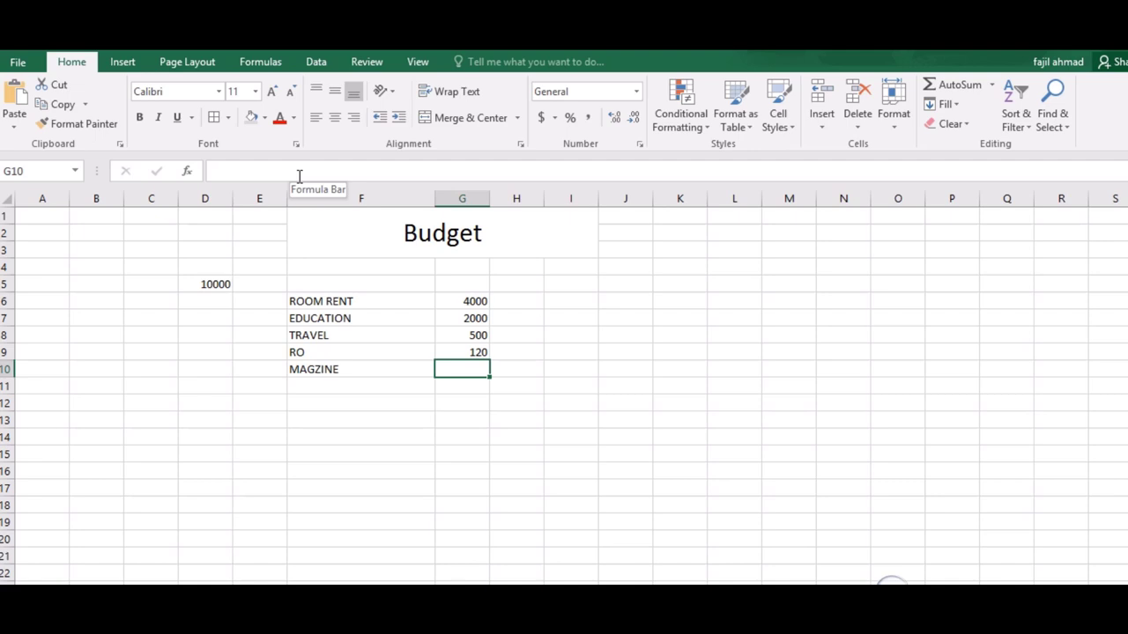
{"action": "type", "text": "1"}
{"action": "type", "text": "0"}
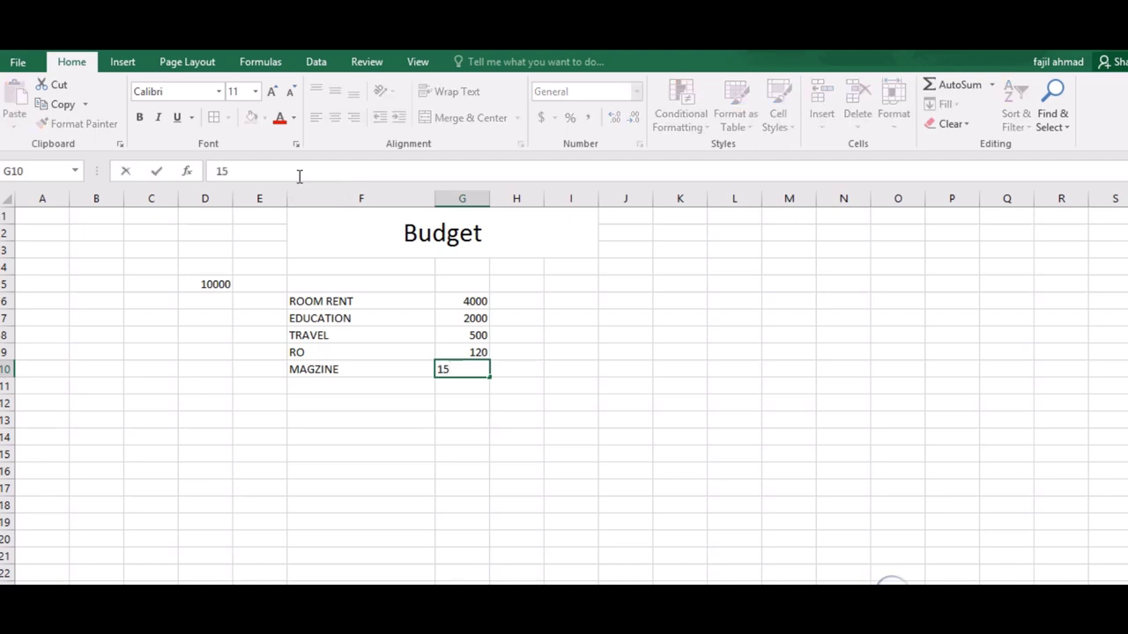
{"action": "key", "text": "BackSpace"}
{"action": "type", "text": "30"}
{"action": "key", "text": "Return"}
- Add RASHAN in F11 with amount 2600
{"action": "key", "text": "Left"}
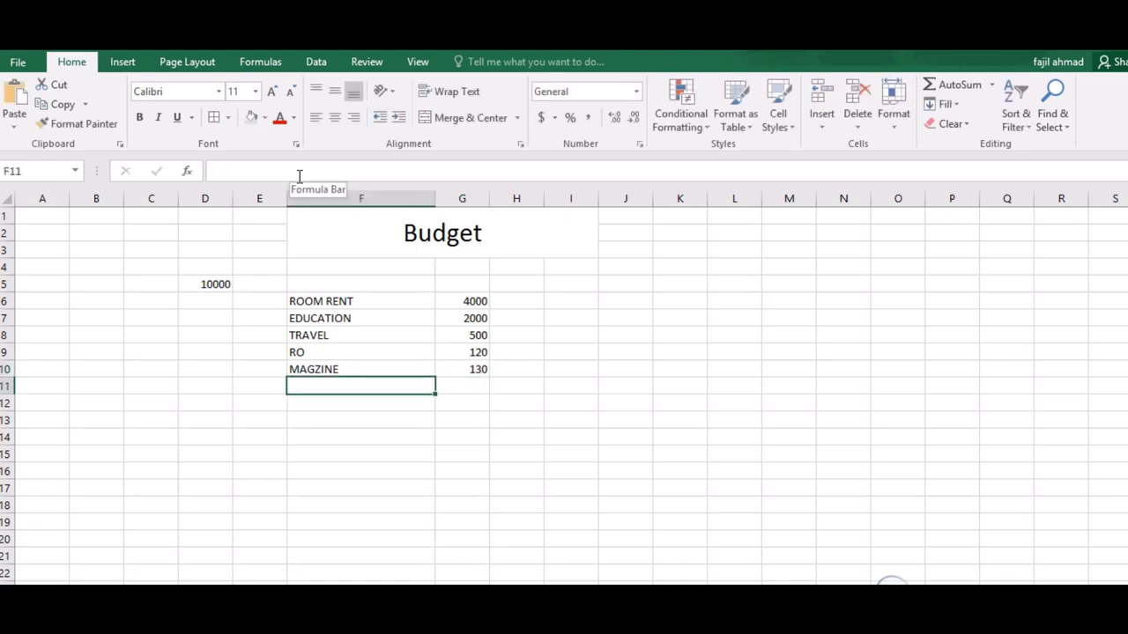
{"action": "type", "text": "GH"}
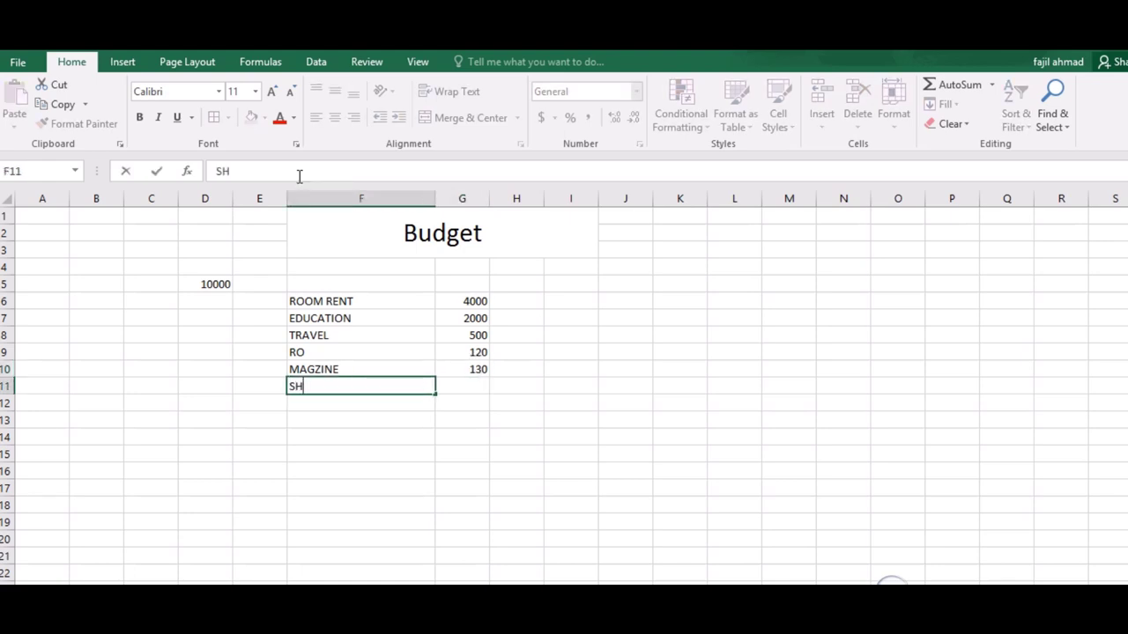
{"action": "key", "text": "BackSpace"}
{"action": "key", "text": "BackSpace"}
{"action": "type", "text": "RA"}
{"action": "type", "text": "SHAN"}
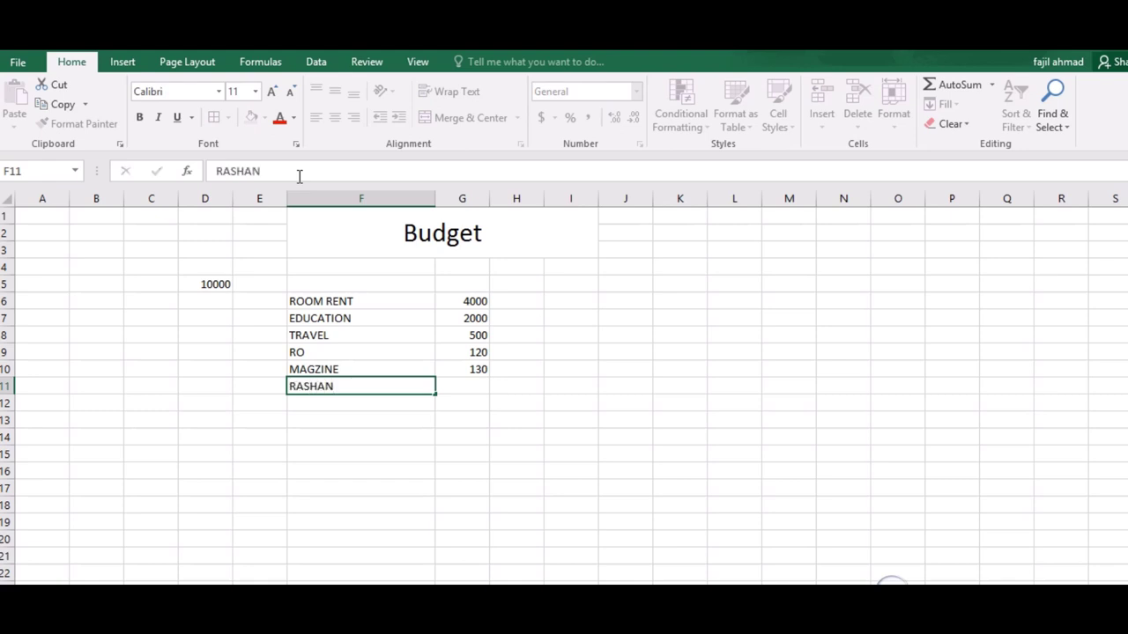
{"action": "key", "text": "Tab"}
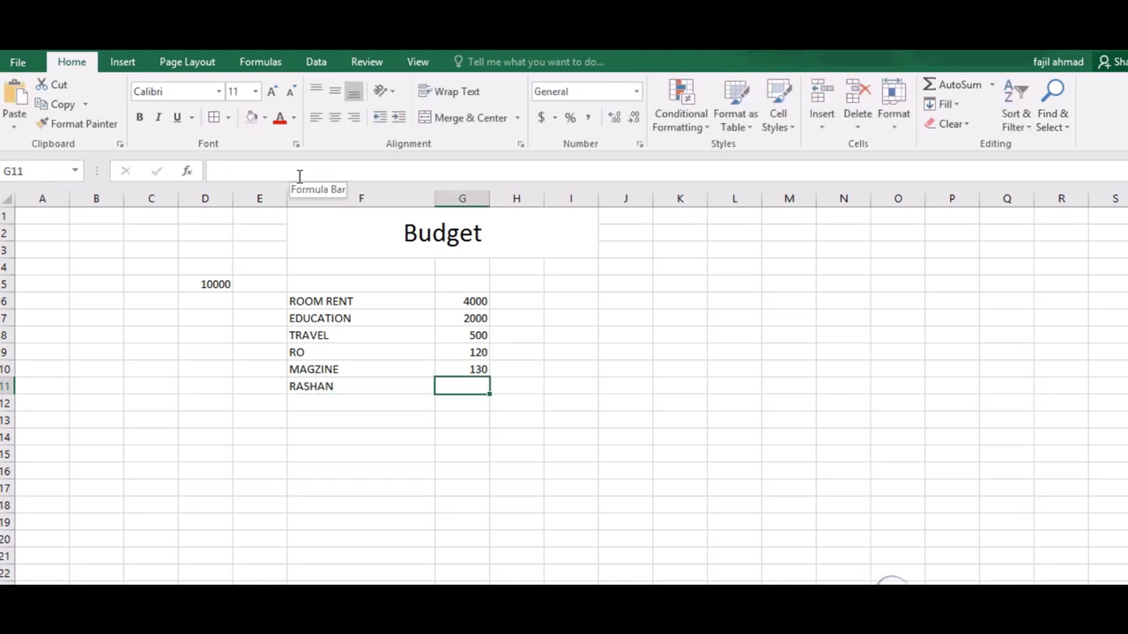
{"action": "type", "text": "2"}
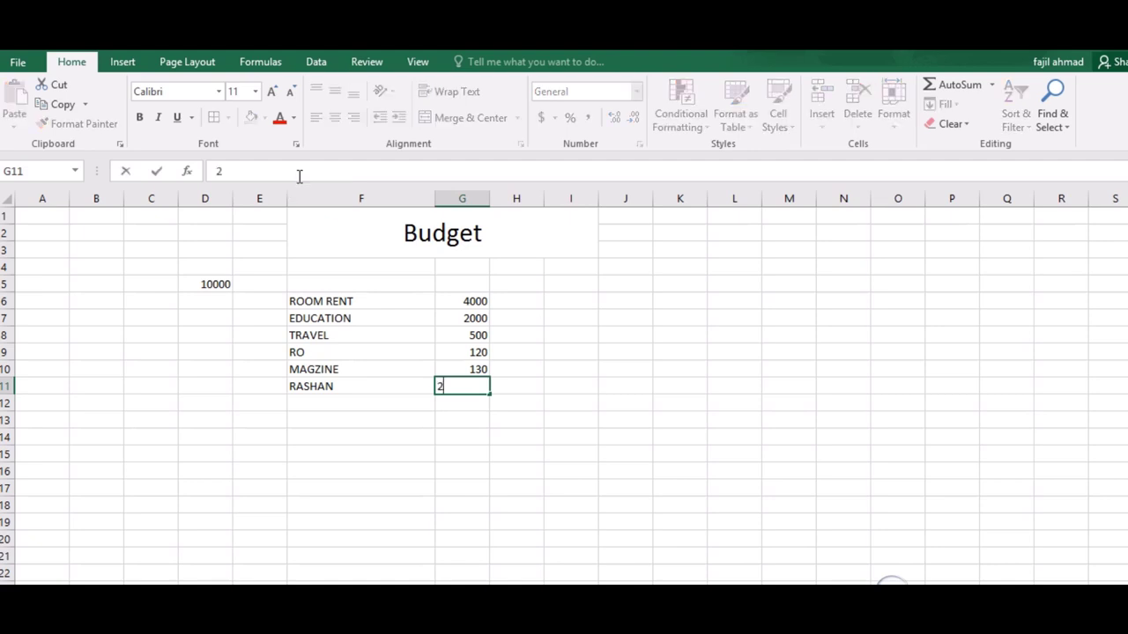
{"action": "type", "text": "600"}
{"action": "key", "text": "Return"}
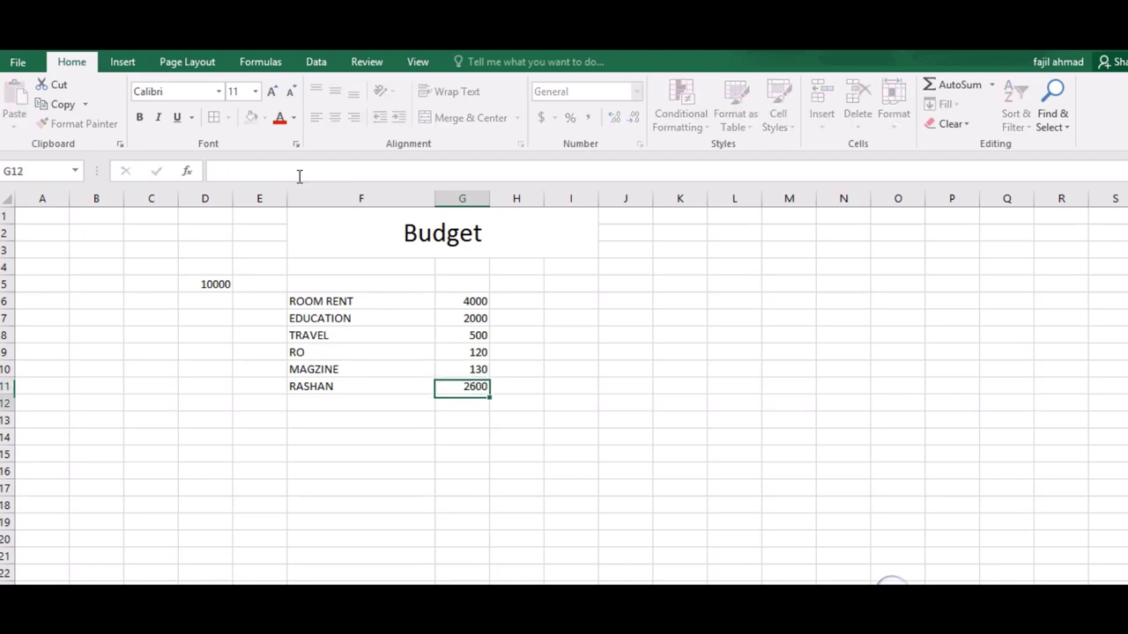
{"action": "key", "text": "Left"}
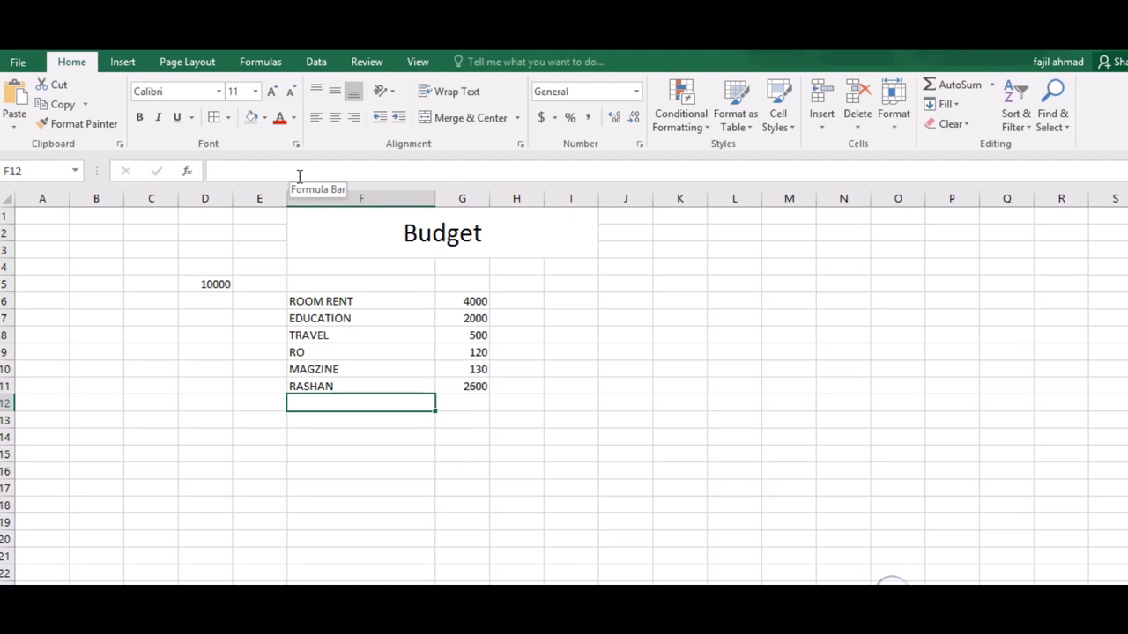
{"action": "key", "text": "Down"}
{"action": "key", "text": "Down"}
{"action": "key", "text": "Right"}
{"action": "key", "text": "Right"}
- Start a SUM formula in G16 referencing G6 and dismiss the resulting error
{"action": "key", "text": "Down"}
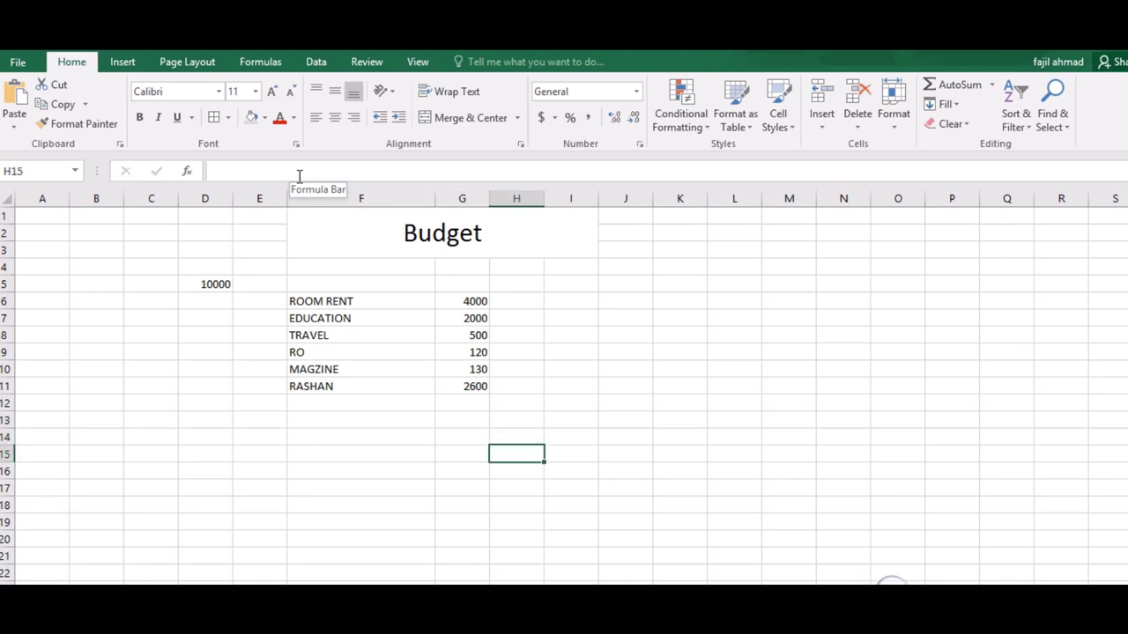
{"action": "key", "text": "Down"}
{"action": "key", "text": "Left"}
{"action": "type", "text": "="}
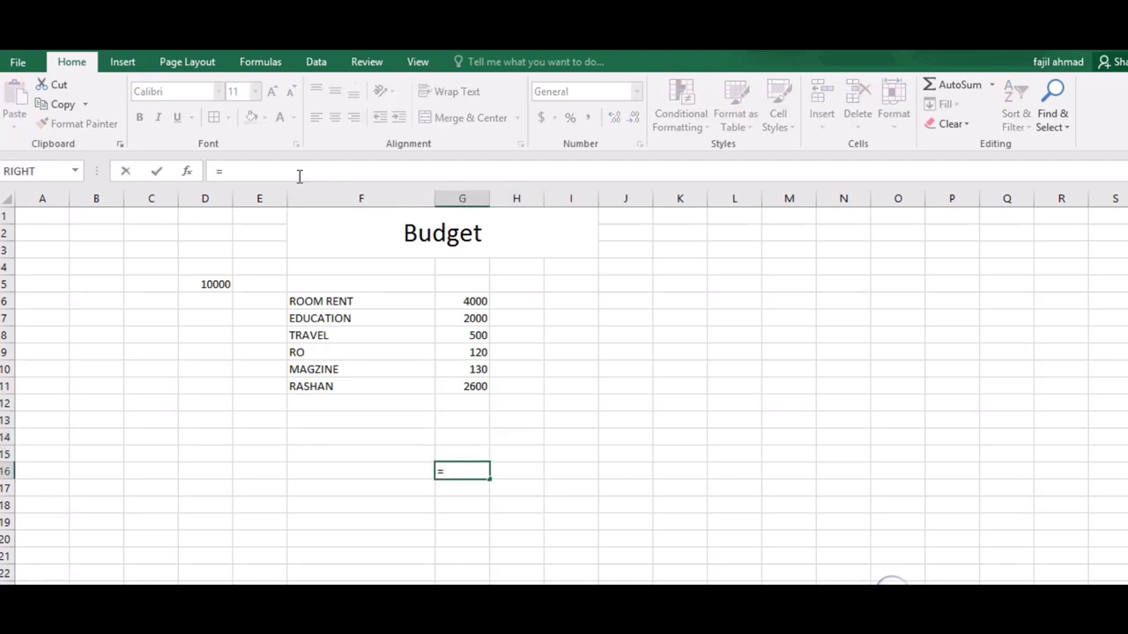
{"action": "type", "text": "SUM("}
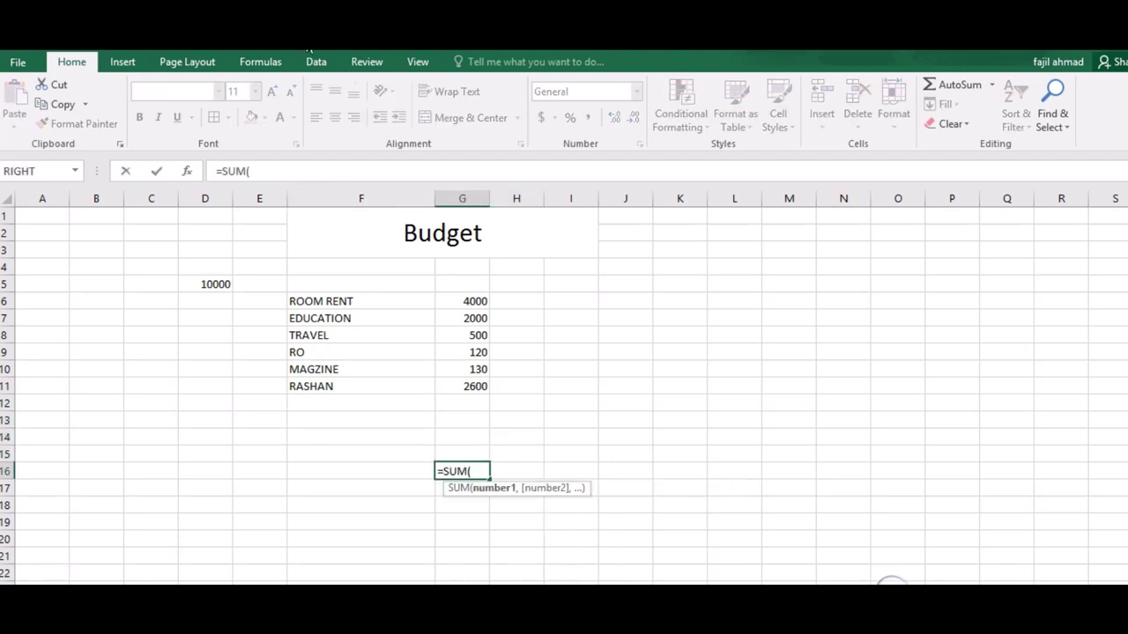
{"action": "left_click", "coordinate": [468, 303]}
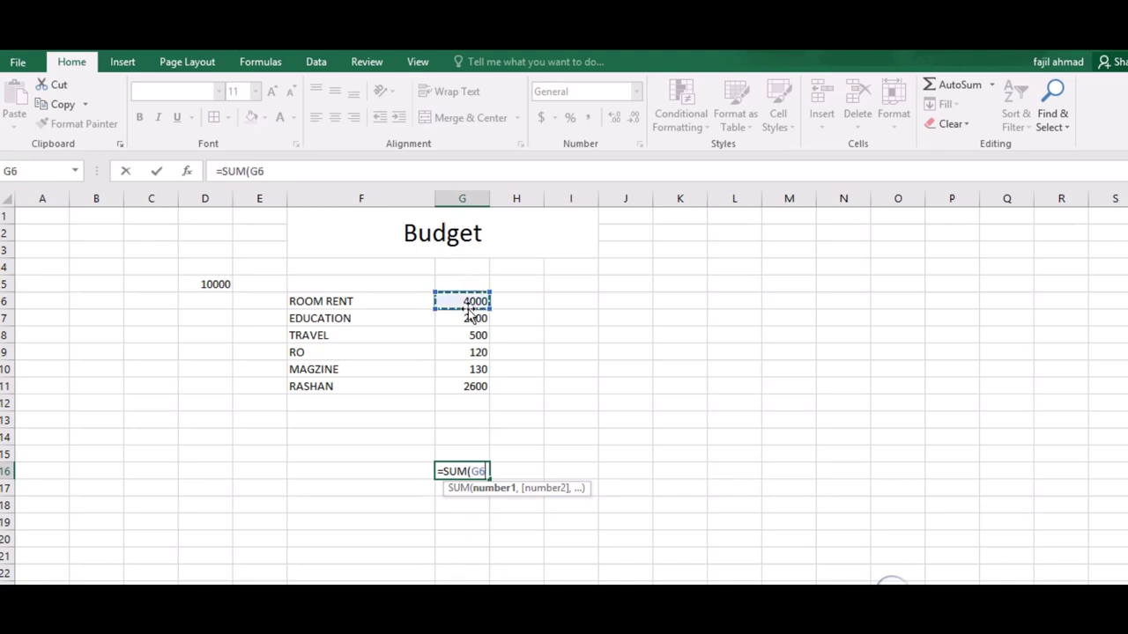
{"action": "type", "text": ":G6;"}
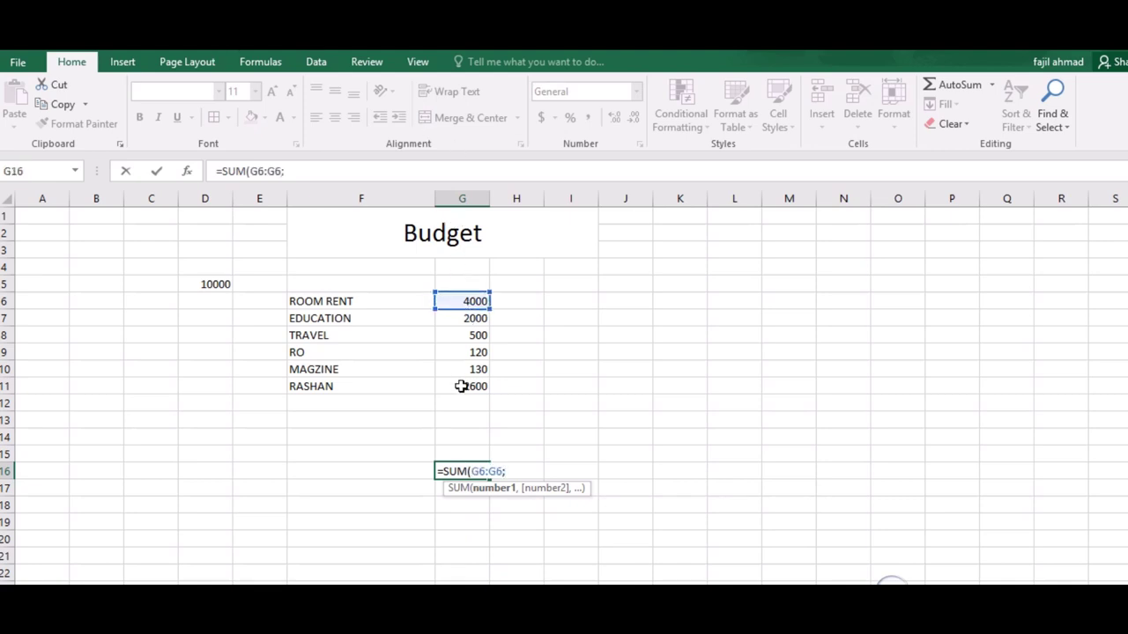
{"action": "key", "text": "Return"}
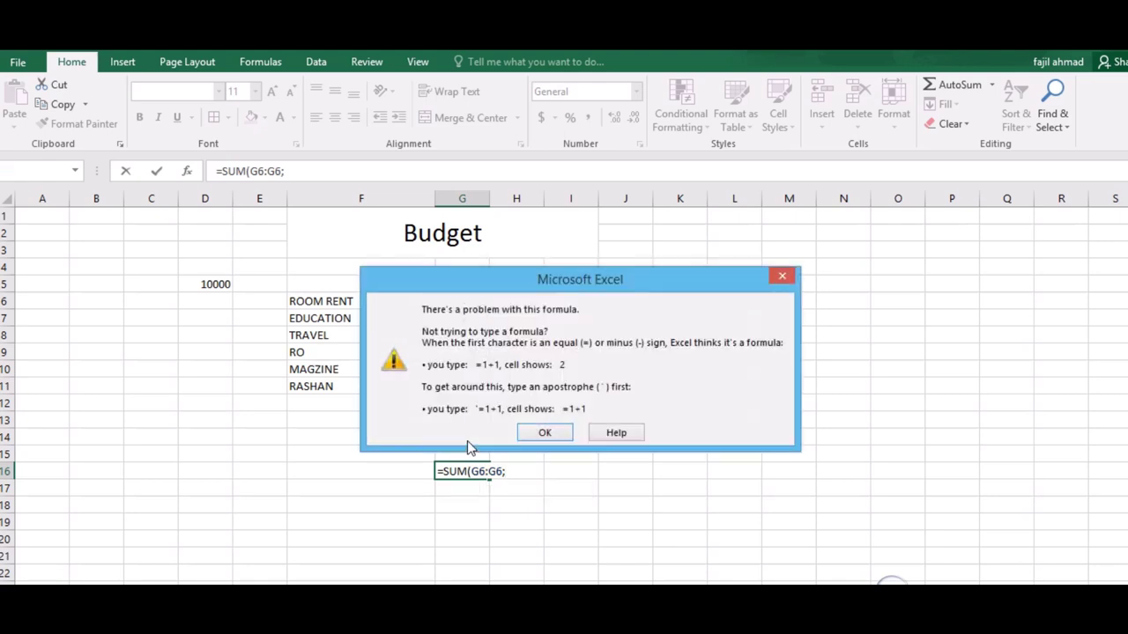
{"action": "left_click", "coordinate": [544, 432]}
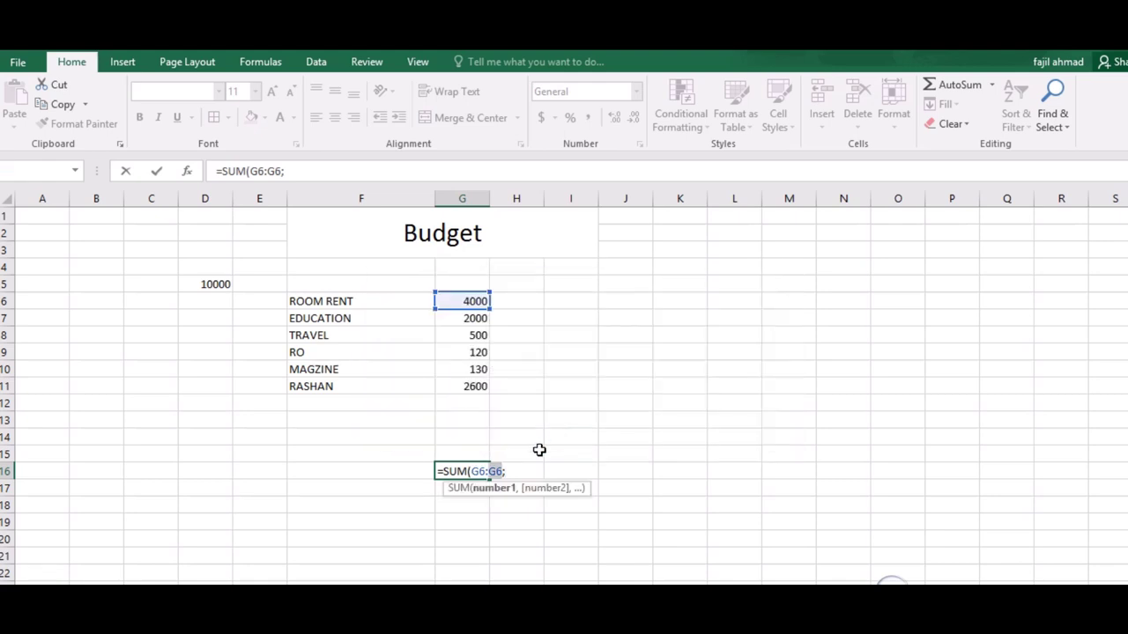
- Correct the SUM range so G16 totals G1:H6, showing 4000
{"action": "left_click_drag", "start_coordinate": [511, 474], "coordinate": [516, 484]}
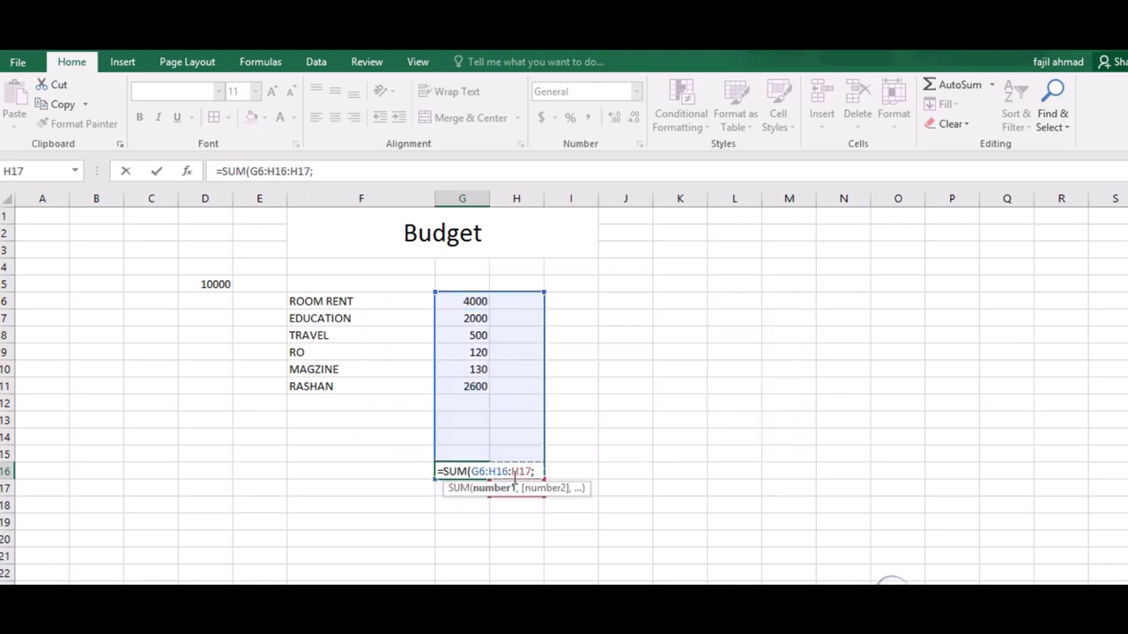
{"action": "key", "text": "BackSpace"}
{"action": "key", "text": "BackSpace"}
{"action": "key", "text": "BackSpace"}
{"action": "key", "text": "Return"}
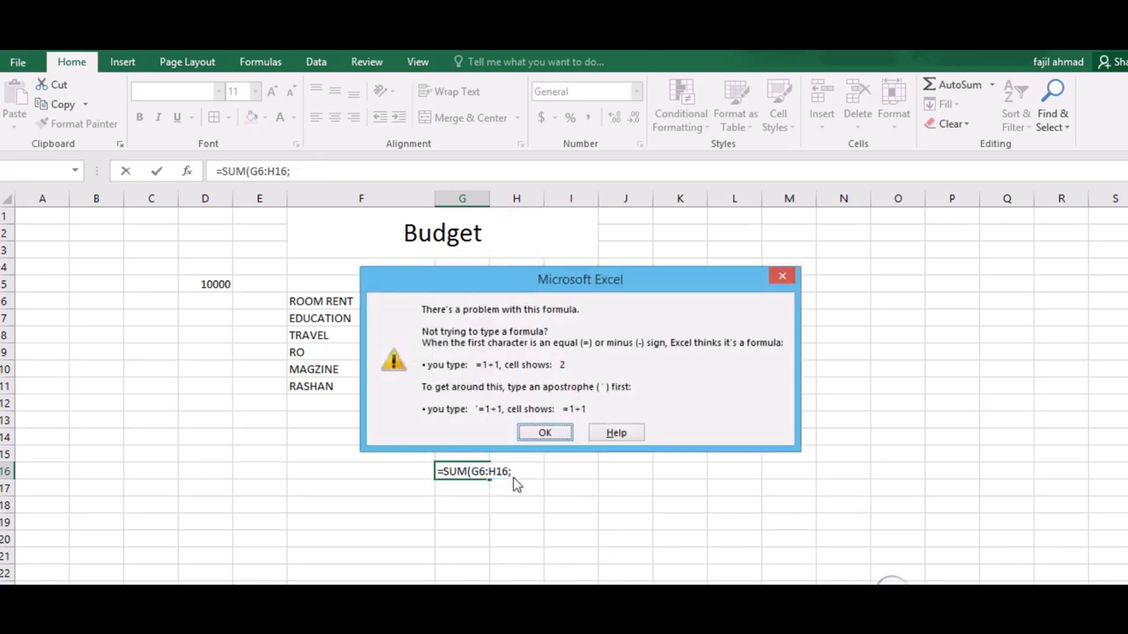
{"action": "key", "text": "Return"}
{"action": "key", "text": "BackSpace"}
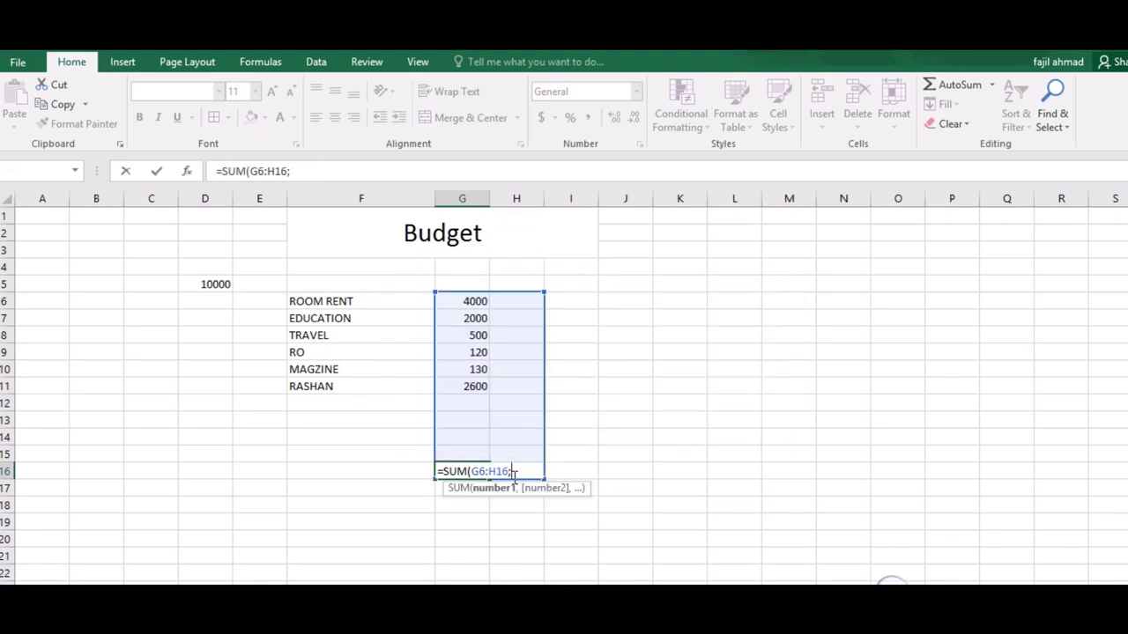
{"action": "key", "text": "BackSpace"}
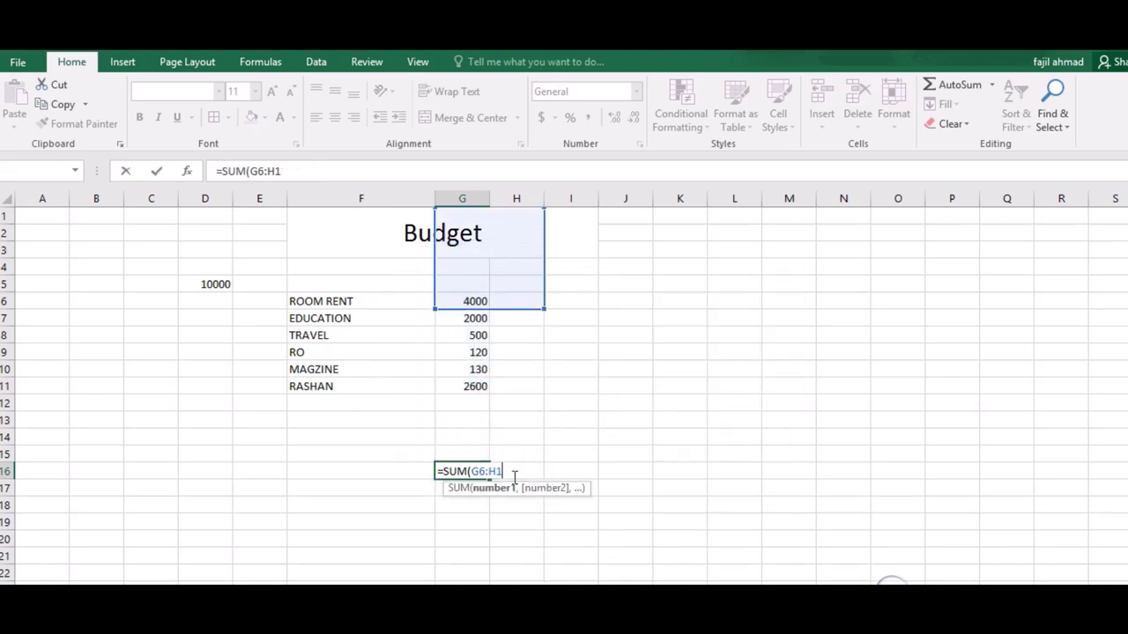
{"action": "left_click", "coordinate": [473, 387]}
{"action": "left_click", "coordinate": [456, 474]}
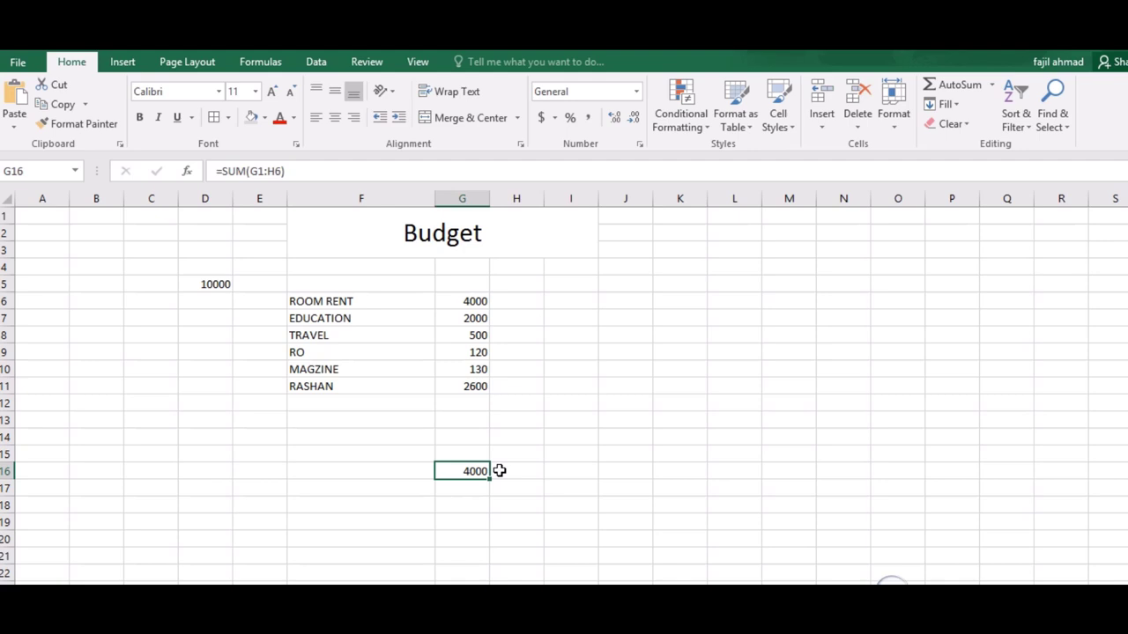
- Clear all from G16 and enter =SUM(G6:G14), totalling 9350
{"action": "left_click", "coordinate": [945, 126]}
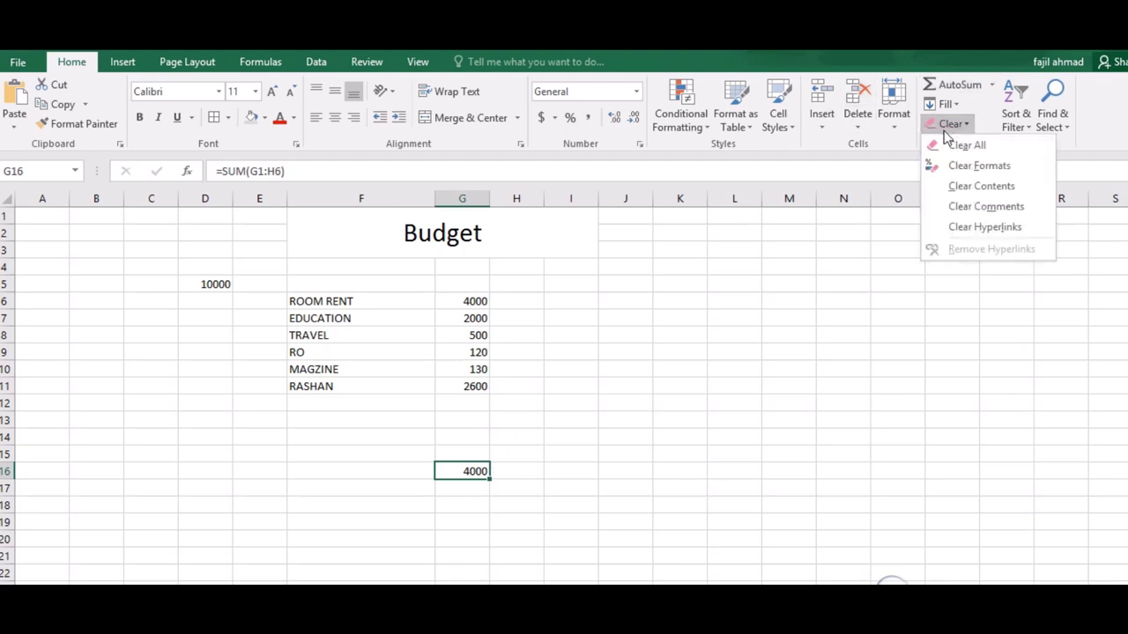
{"action": "left_click", "coordinate": [969, 144]}
{"action": "type", "text": "="}
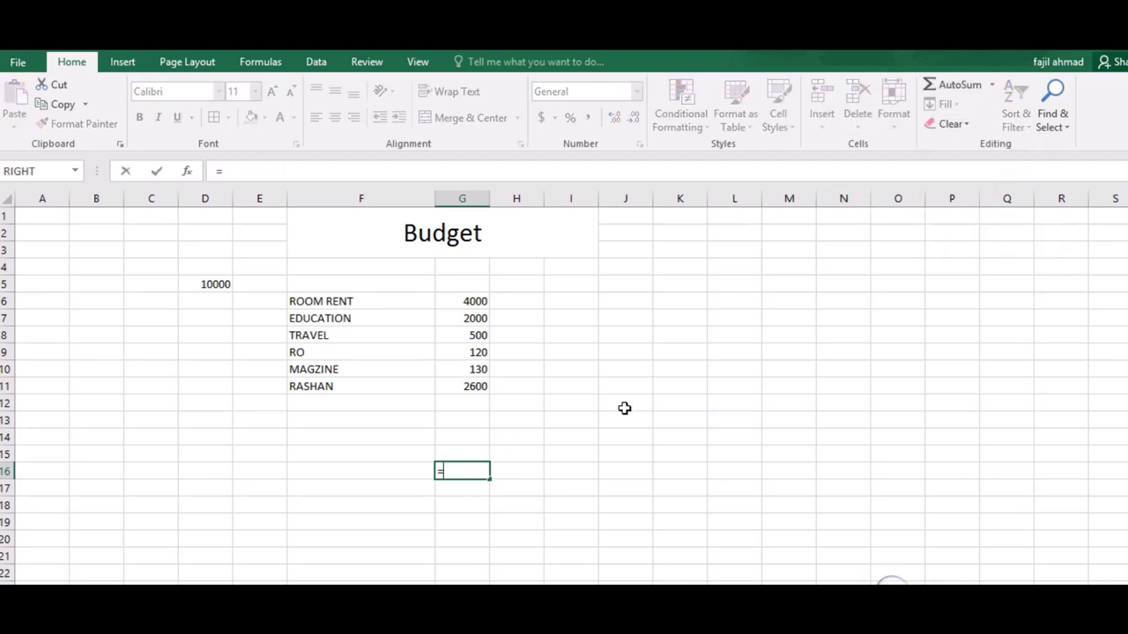
{"action": "type", "text": "SUM("}
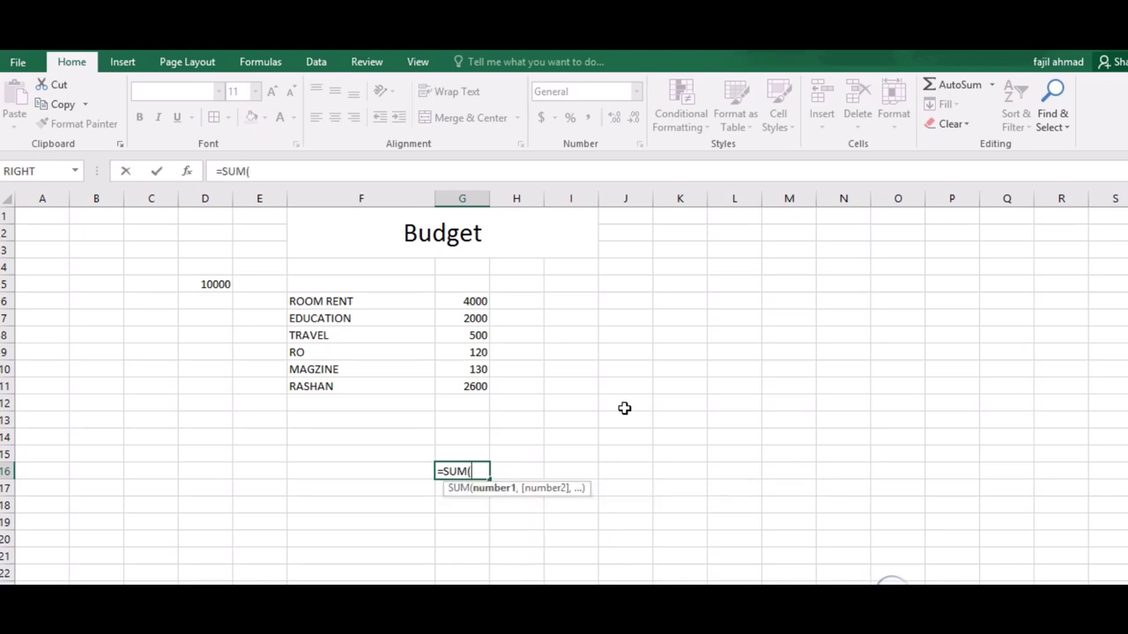
{"action": "left_click_drag", "start_coordinate": [479, 299], "coordinate": [469, 438]}
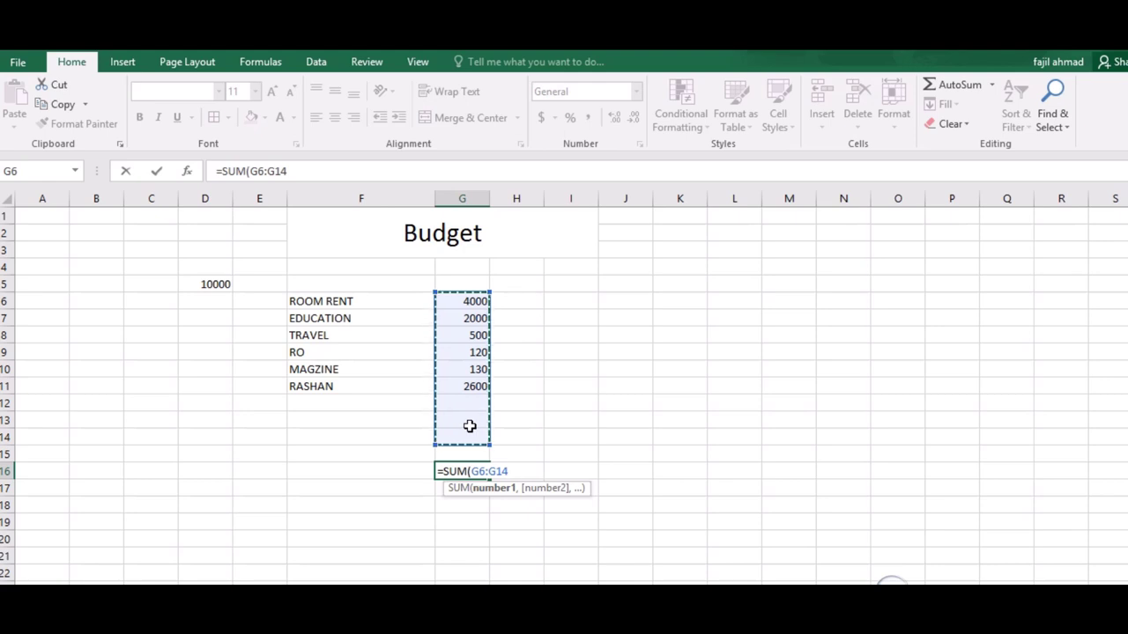
{"action": "type", "text": ")"}
{"action": "key", "text": "Return"}
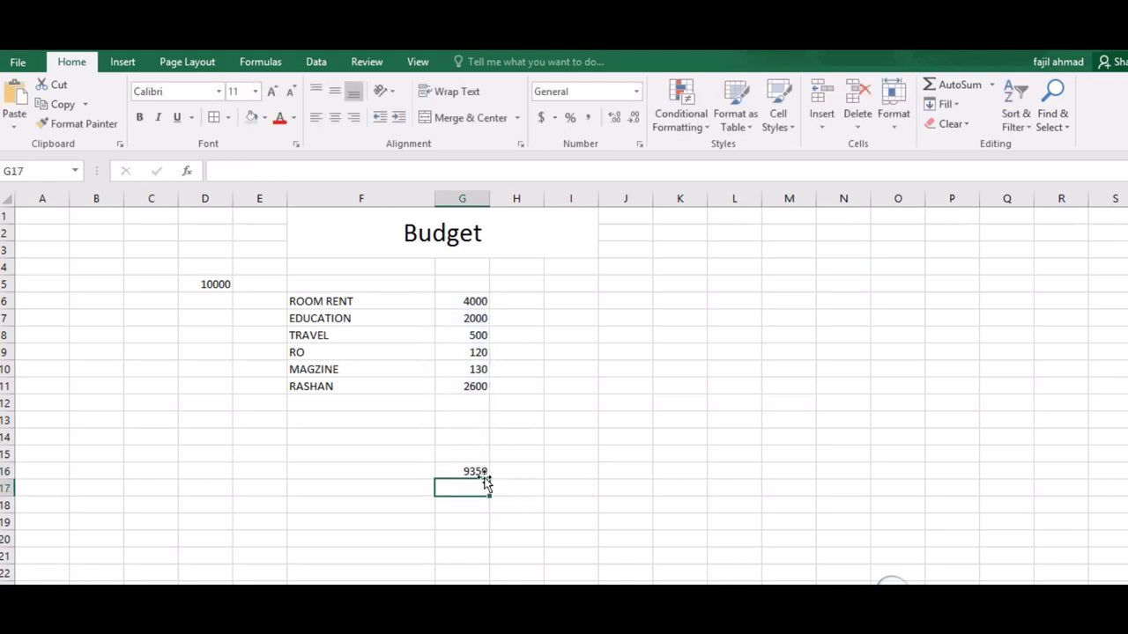
{"action": "left_click", "coordinate": [470, 471]}
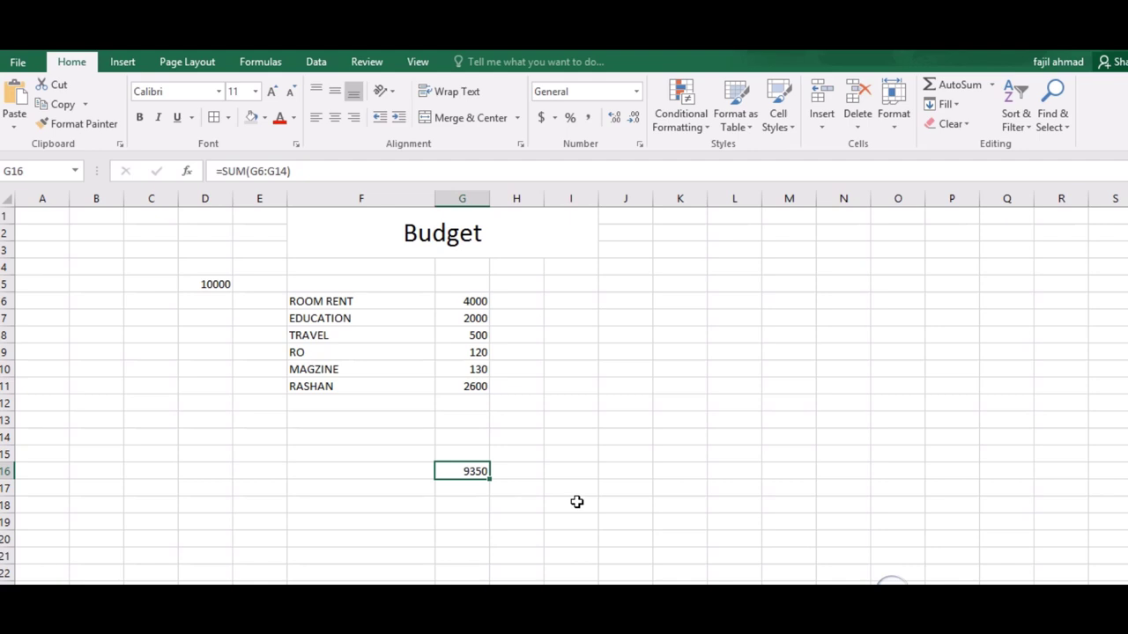
{"action": "left_click", "coordinate": [360, 410]}
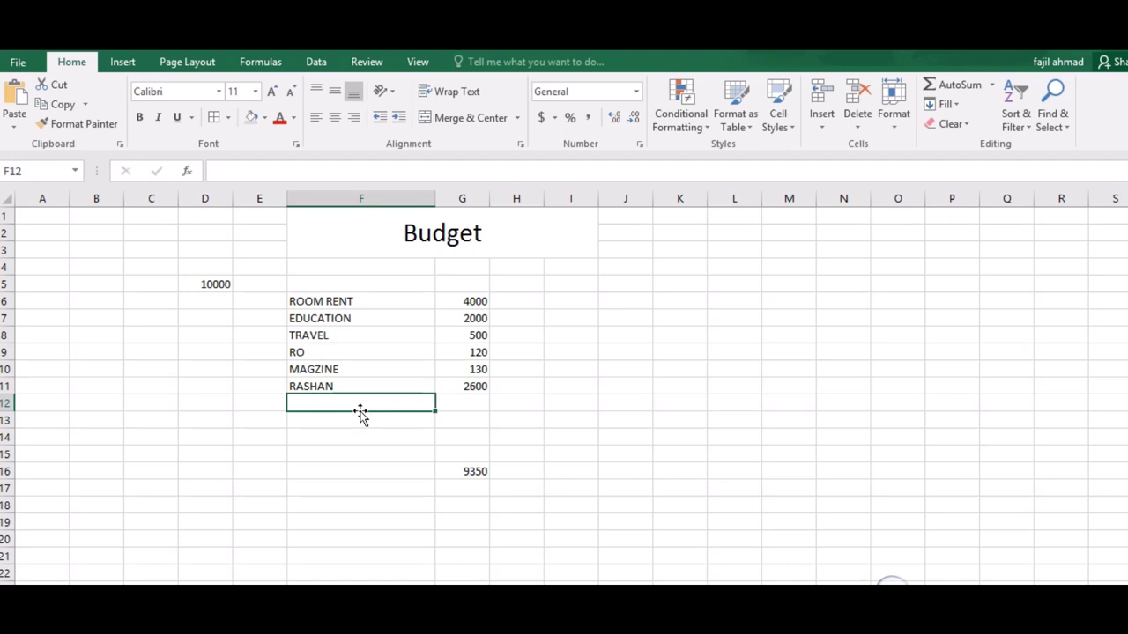
- Add MEDICINE in F12 with amount 500
{"action": "type", "text": "MEDI"}
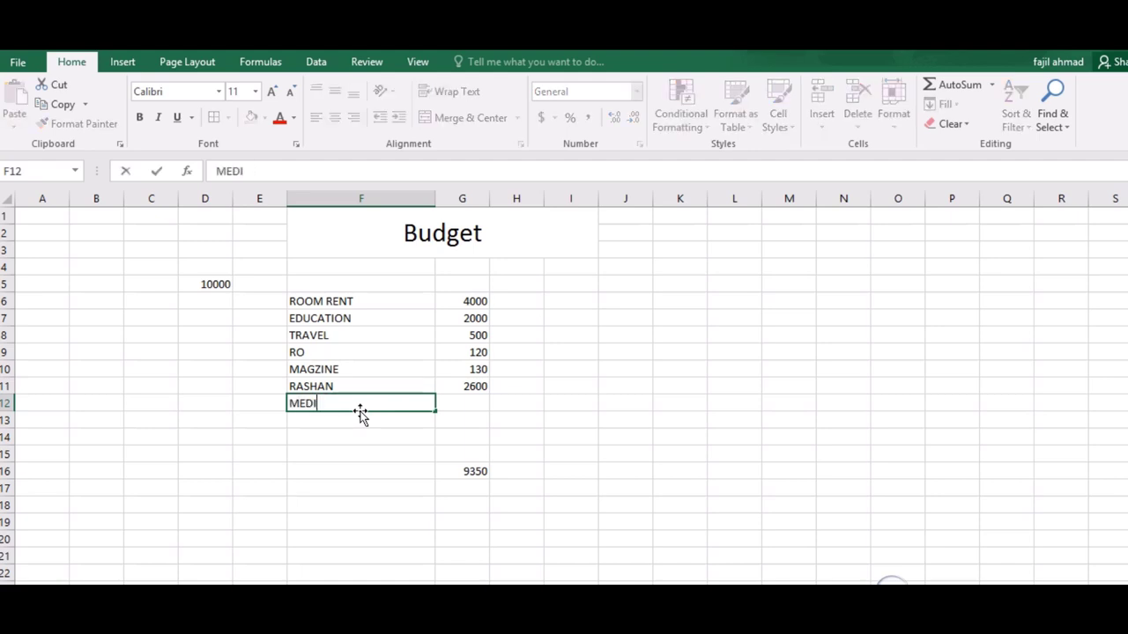
{"action": "type", "text": "CE"}
{"action": "key", "text": "BackSpace"}
{"action": "key", "text": "BackSpace"}
{"action": "type", "text": "CINE"}
{"action": "key", "text": "Tab"}
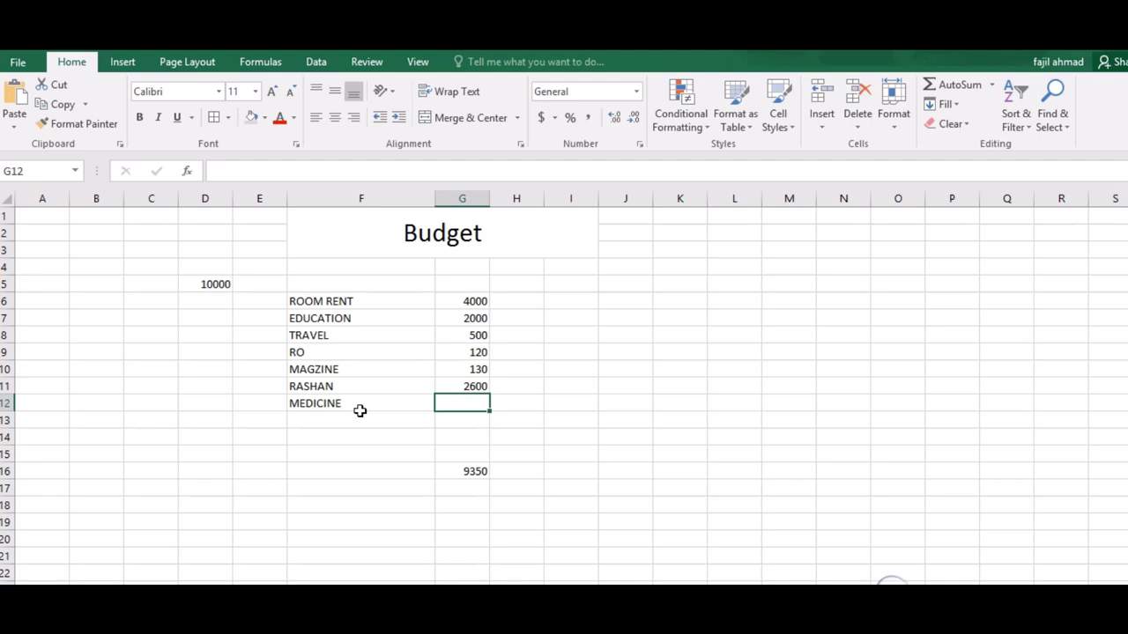
{"action": "type", "text": "5"}
{"action": "type", "text": "00"}
{"action": "left_click", "coordinate": [360, 415]}
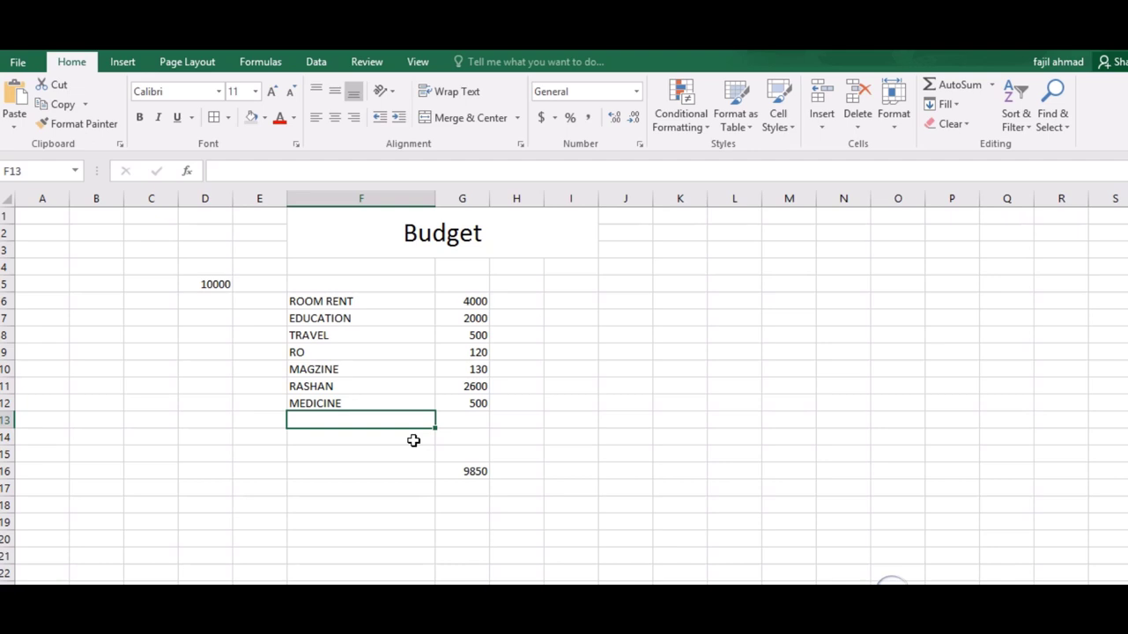
- Add EXTRA in F13 with amount 1000, raising the G16 total to 10850
{"action": "left_click", "coordinate": [480, 472]}
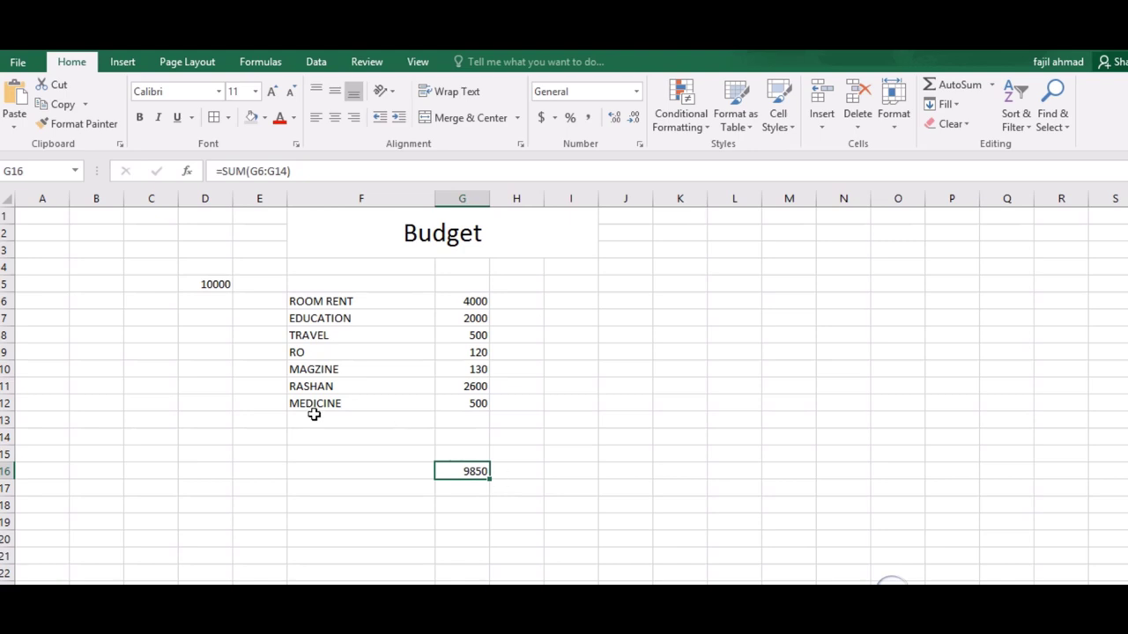
{"action": "left_click", "coordinate": [335, 434]}
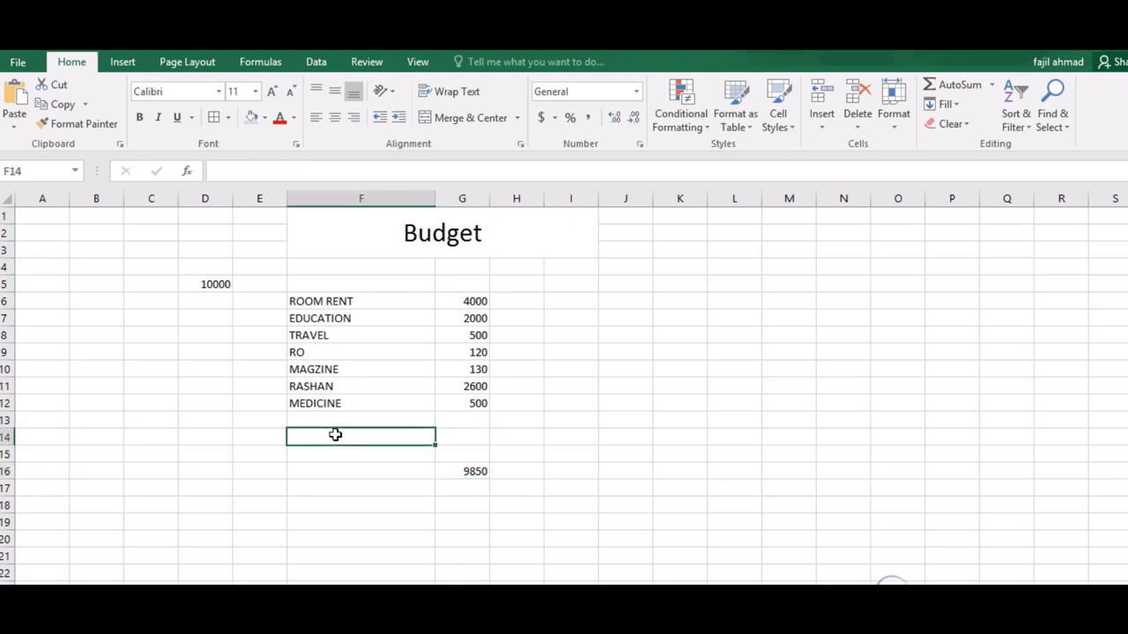
{"action": "left_click", "coordinate": [345, 419]}
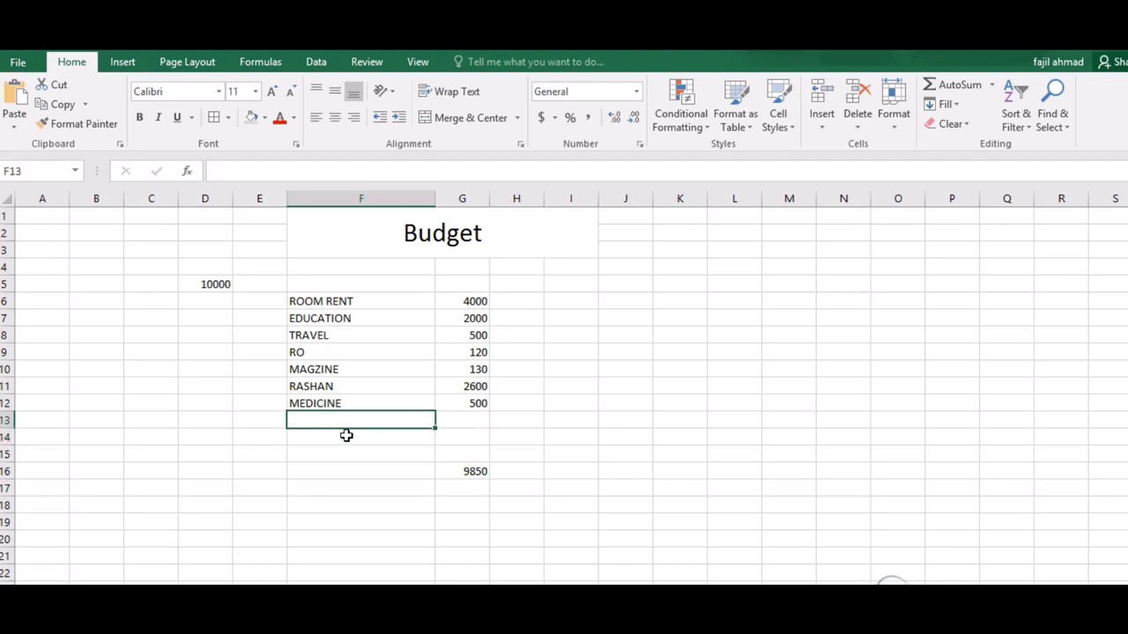
{"action": "left_click", "coordinate": [347, 435]}
{"action": "left_click", "coordinate": [341, 419]}
{"action": "type", "text": "E"}
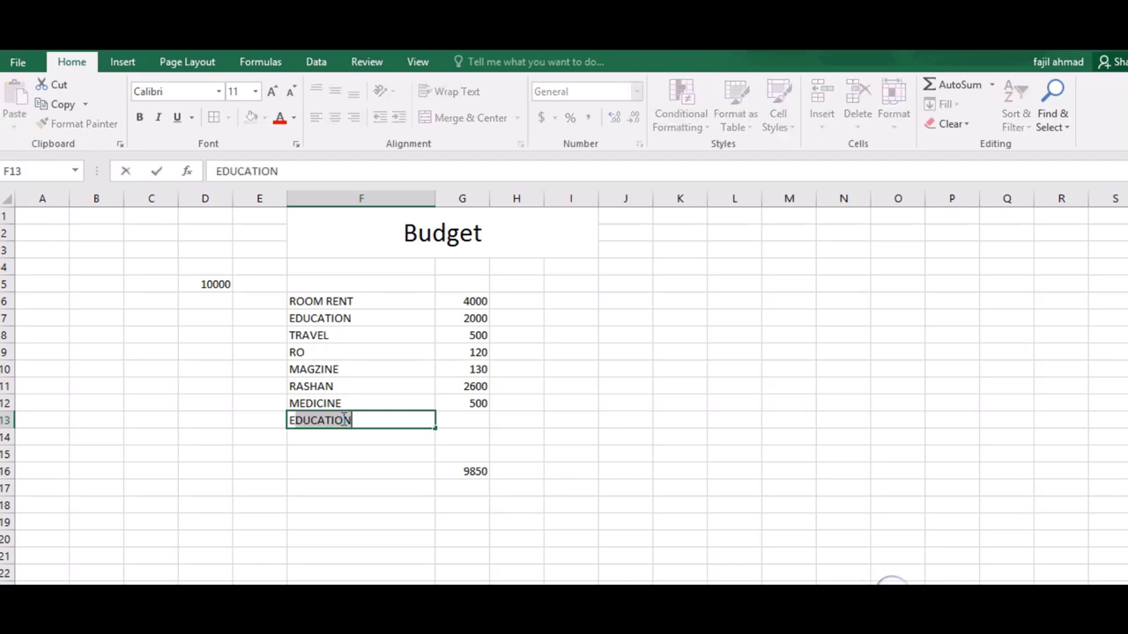
{"action": "type", "text": "XTRA"}
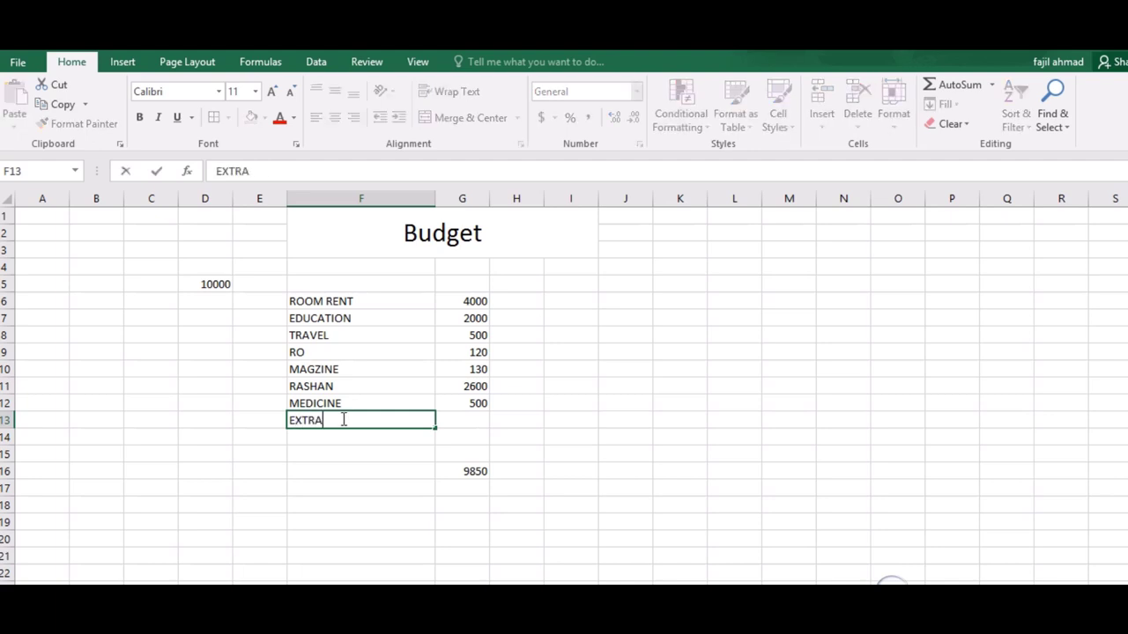
{"action": "key", "text": "Tab"}
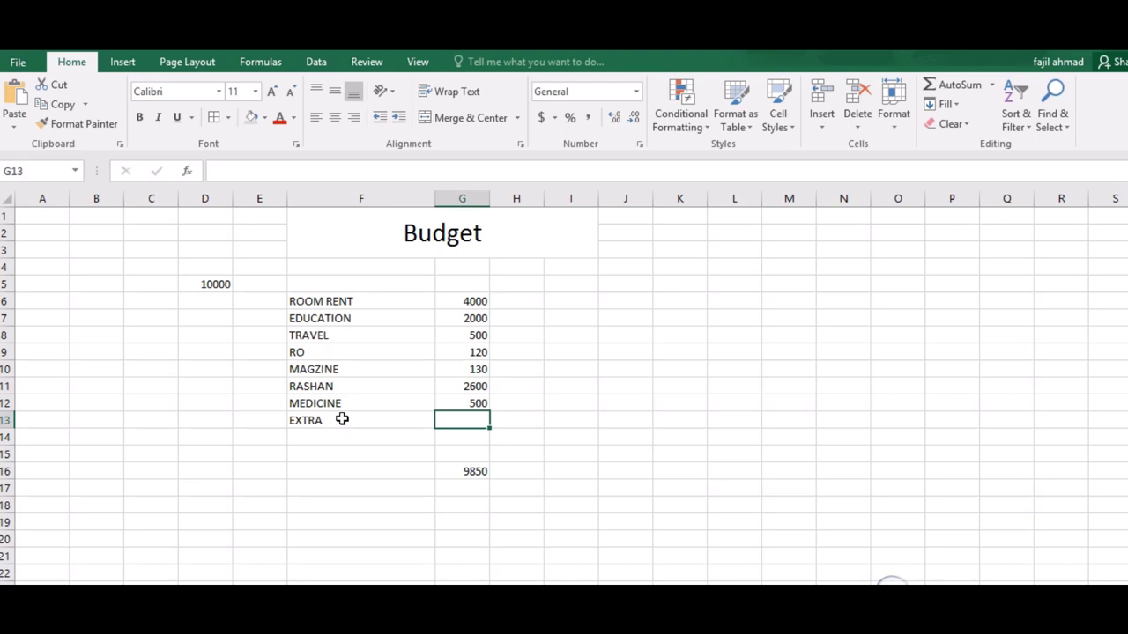
{"action": "type", "text": "100"}
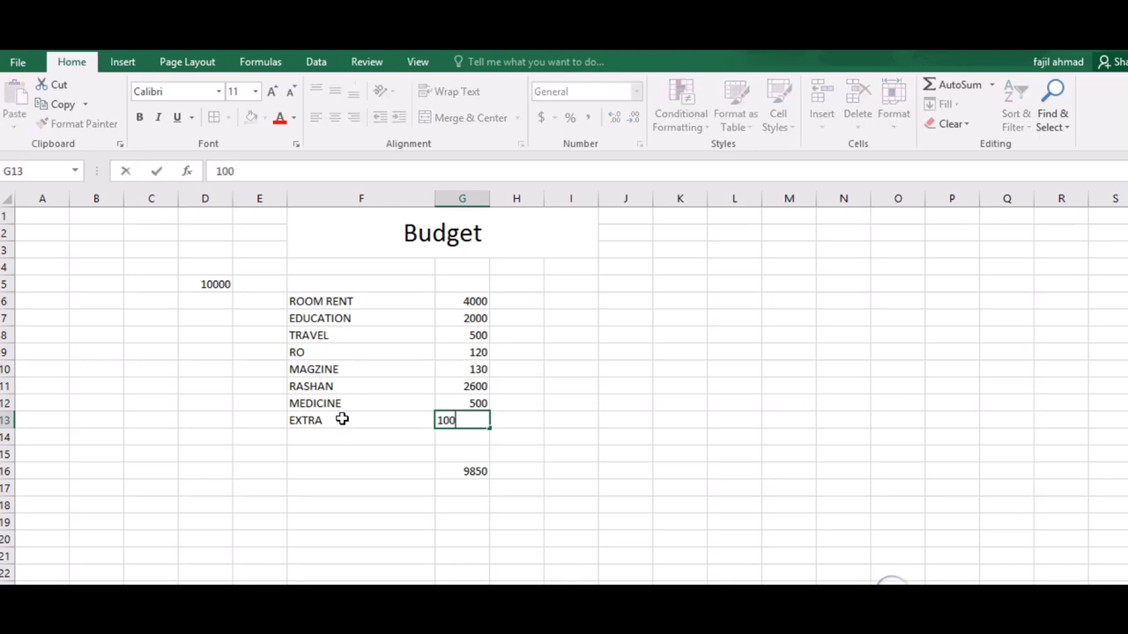
{"action": "type", "text": "0"}
{"action": "key", "text": "Return"}
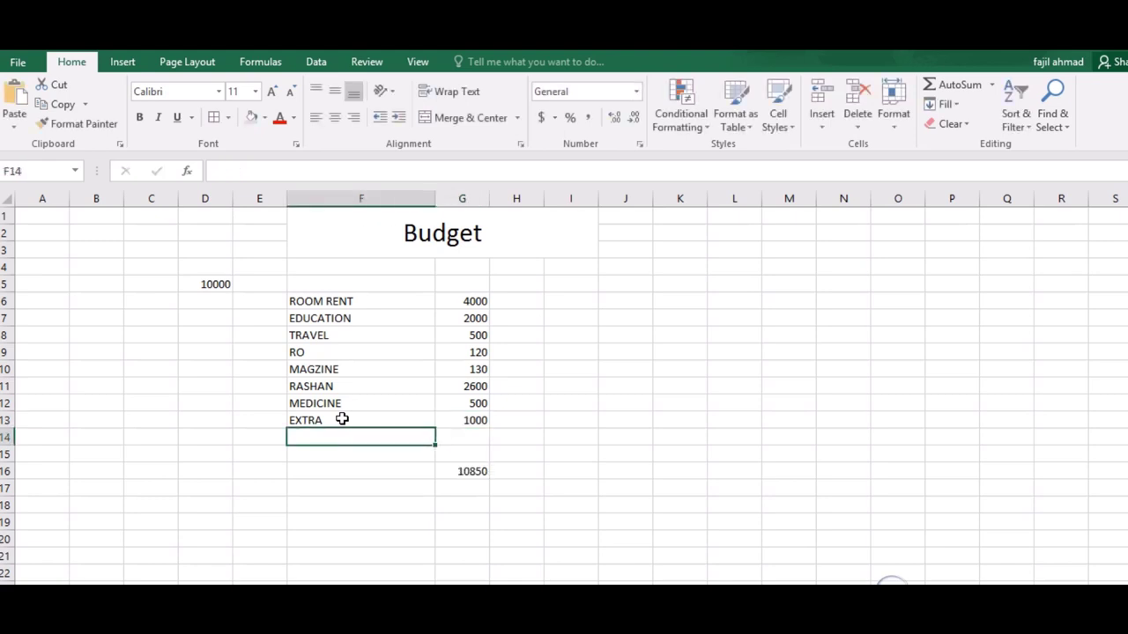
{"action": "left_click", "coordinate": [515, 485]}
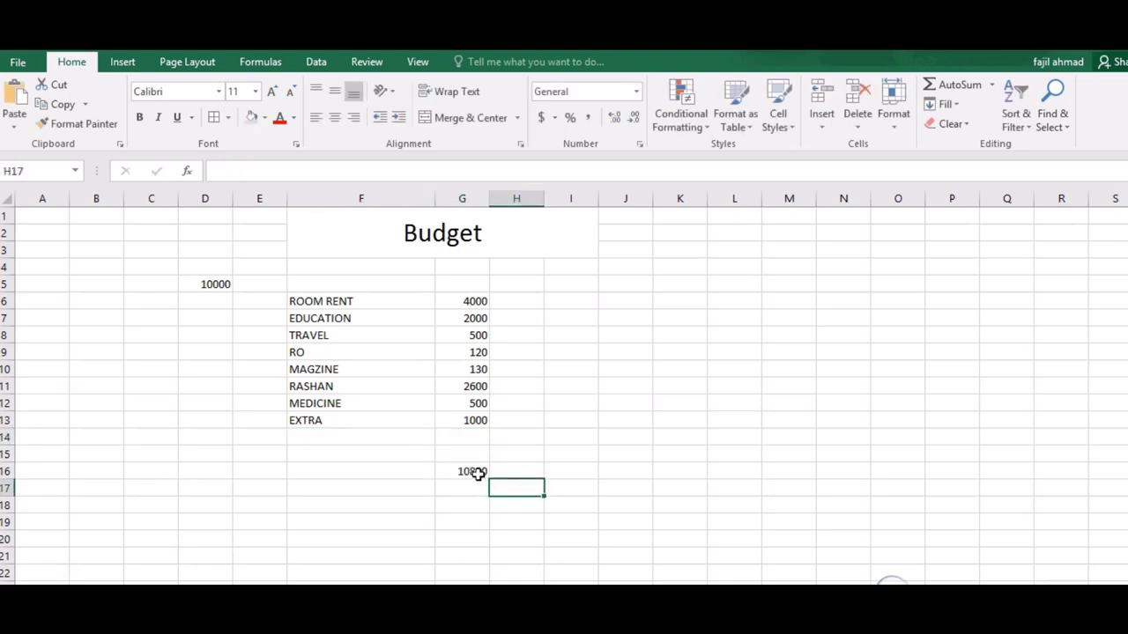
{"action": "left_click", "coordinate": [476, 473]}
{"action": "left_click", "coordinate": [220, 284]}
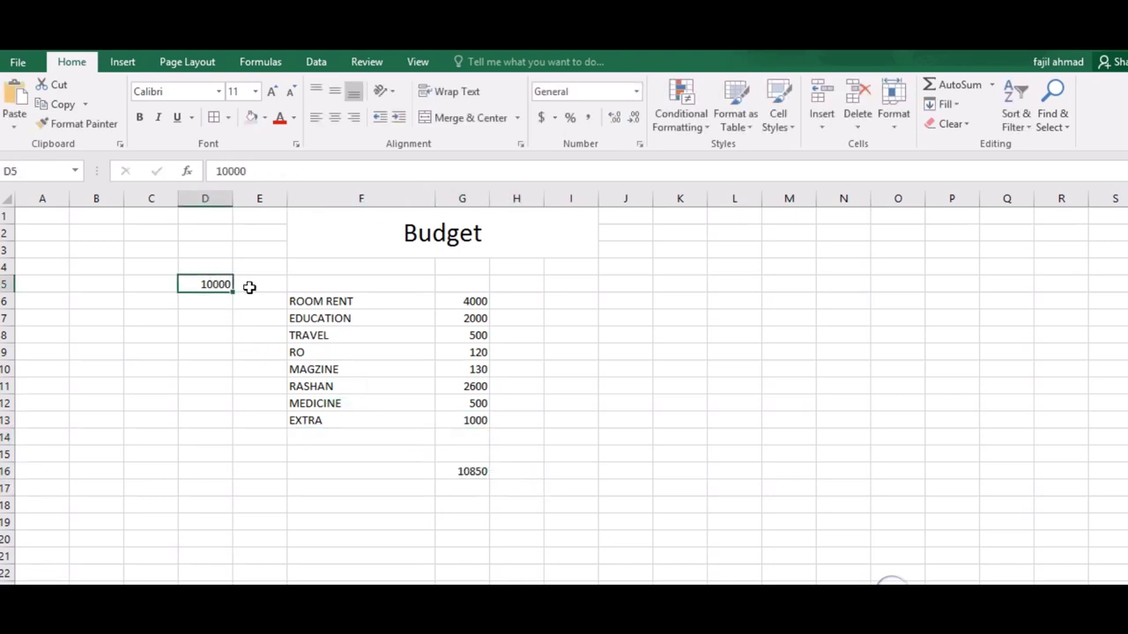
{"action": "left_click", "coordinate": [472, 472]}
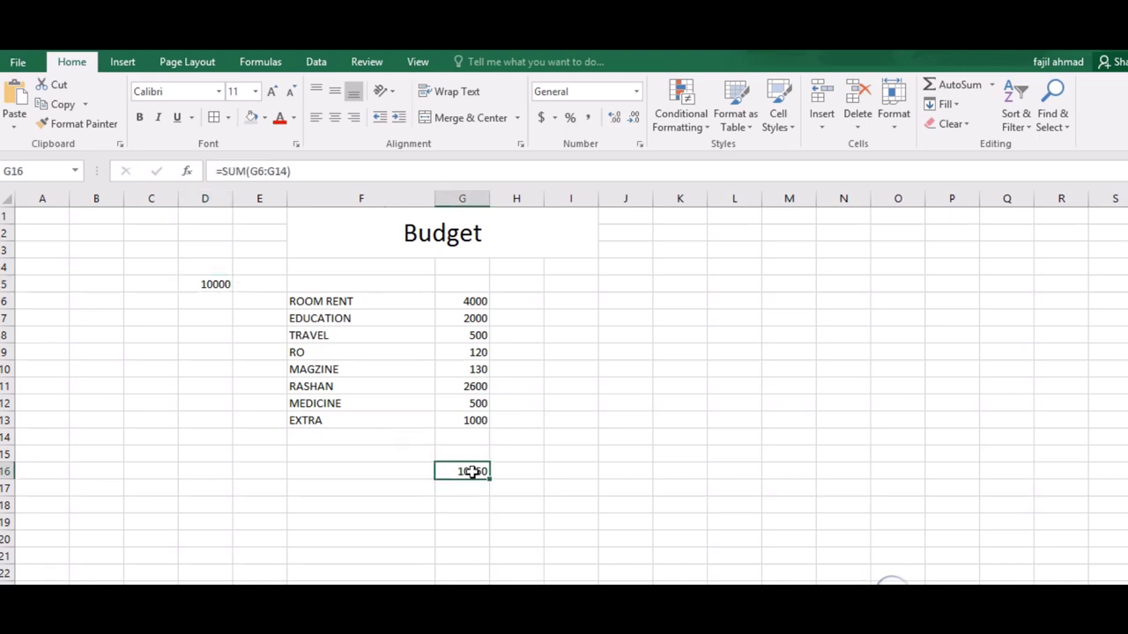
{"action": "left_click", "coordinate": [553, 390]}
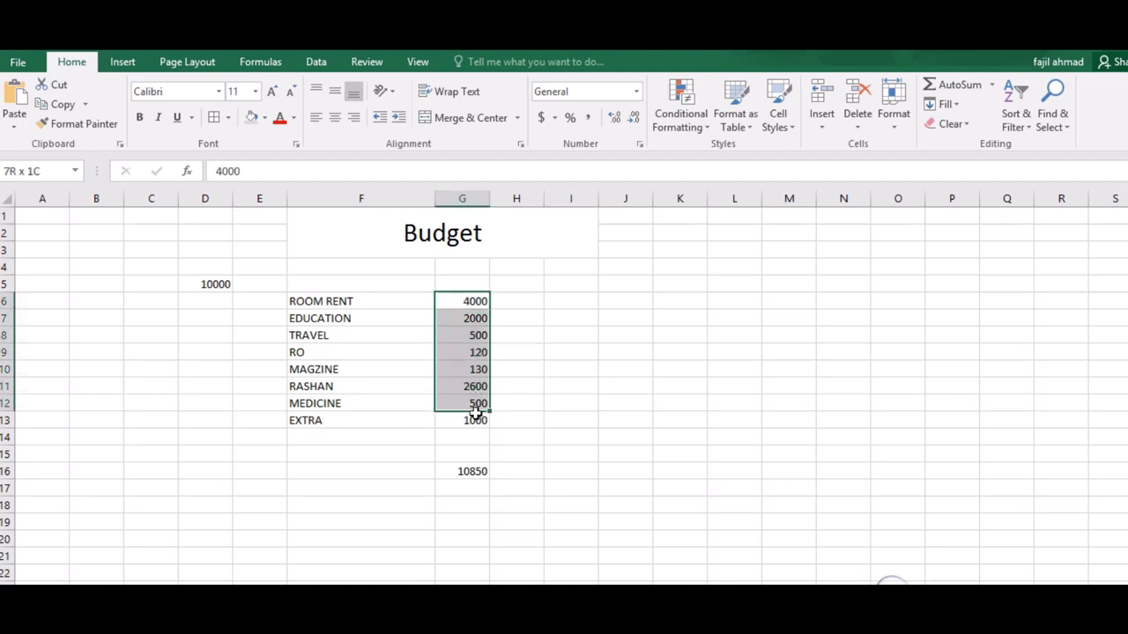
- With G6:G13 selected, add a scenario named 'MY EXP' in Scenario Manager
{"action": "left_click_drag", "start_coordinate": [464, 301], "coordinate": [478, 423]}
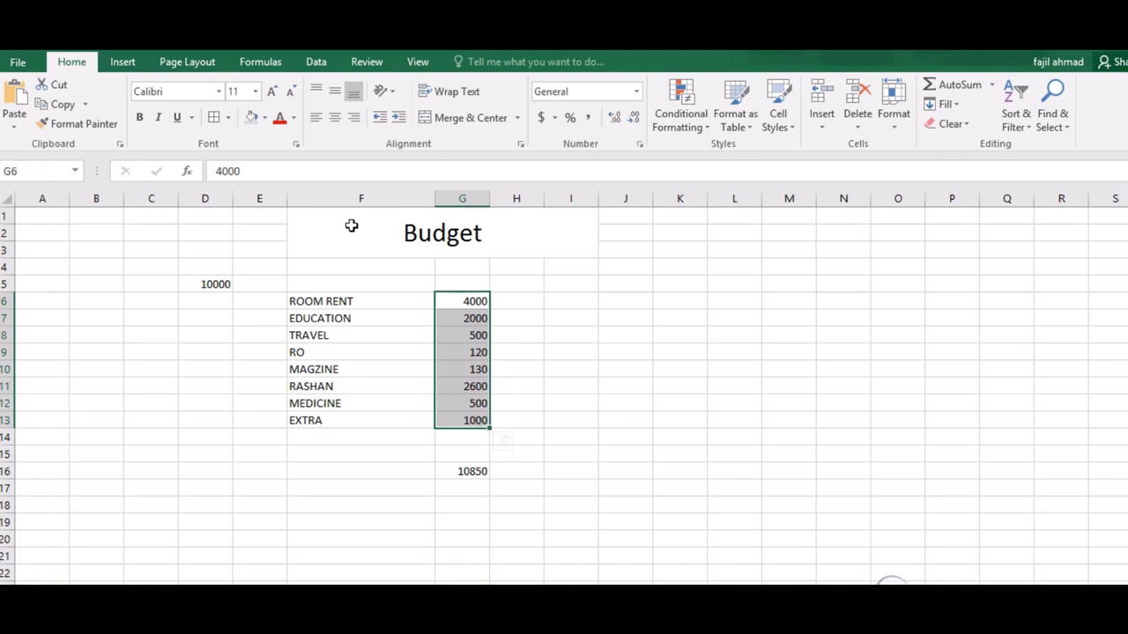
{"action": "left_click", "coordinate": [314, 63]}
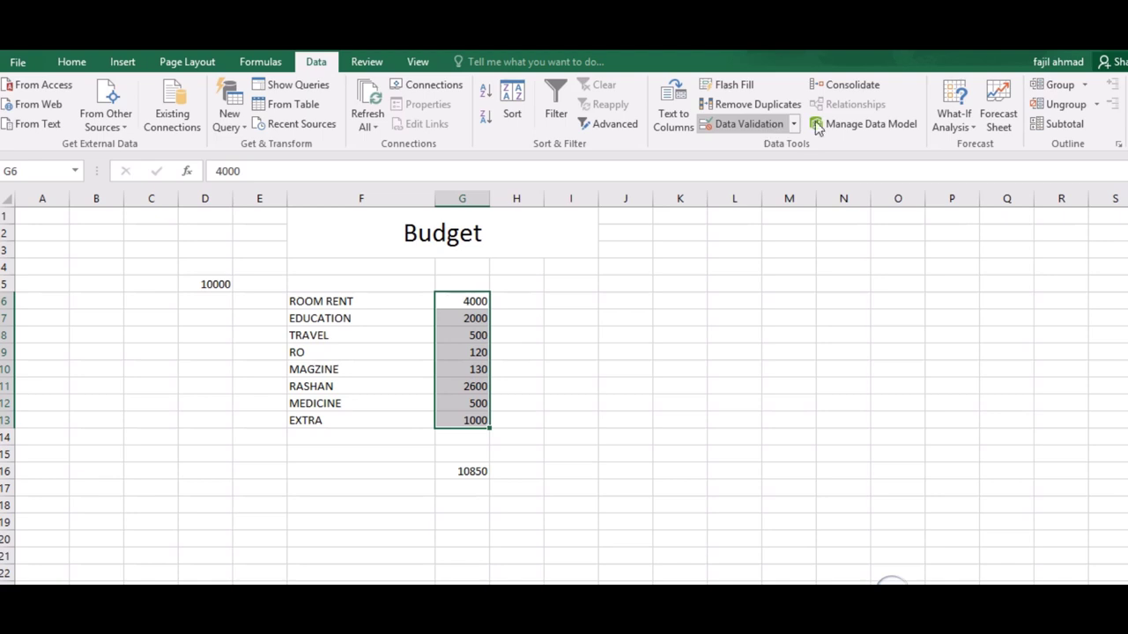
{"action": "left_click", "coordinate": [973, 128]}
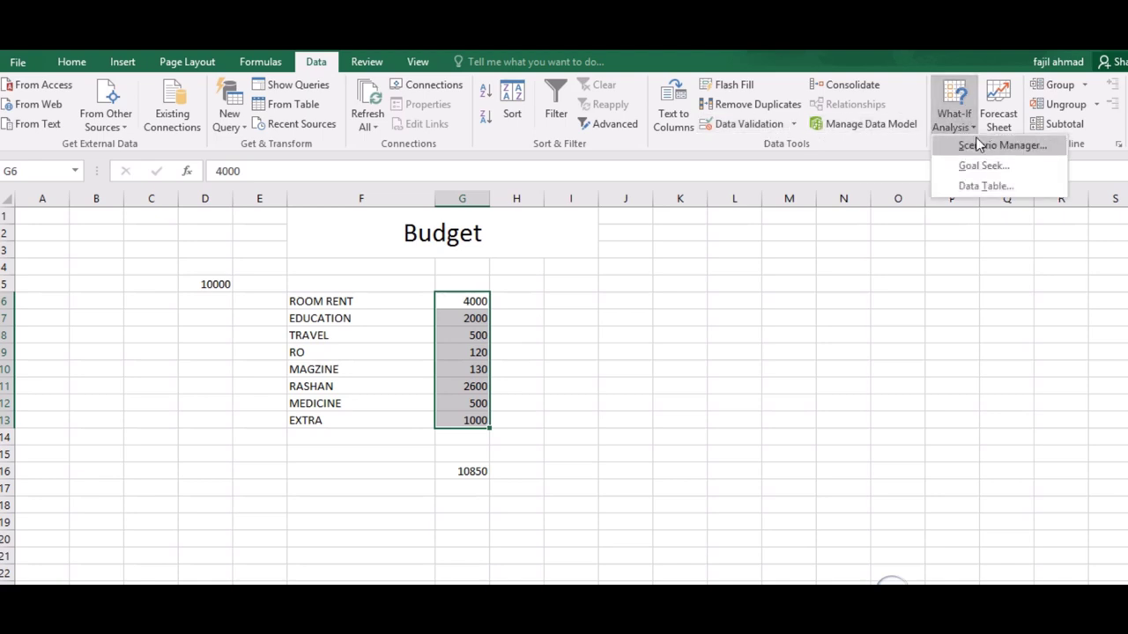
{"action": "left_click", "coordinate": [981, 147]}
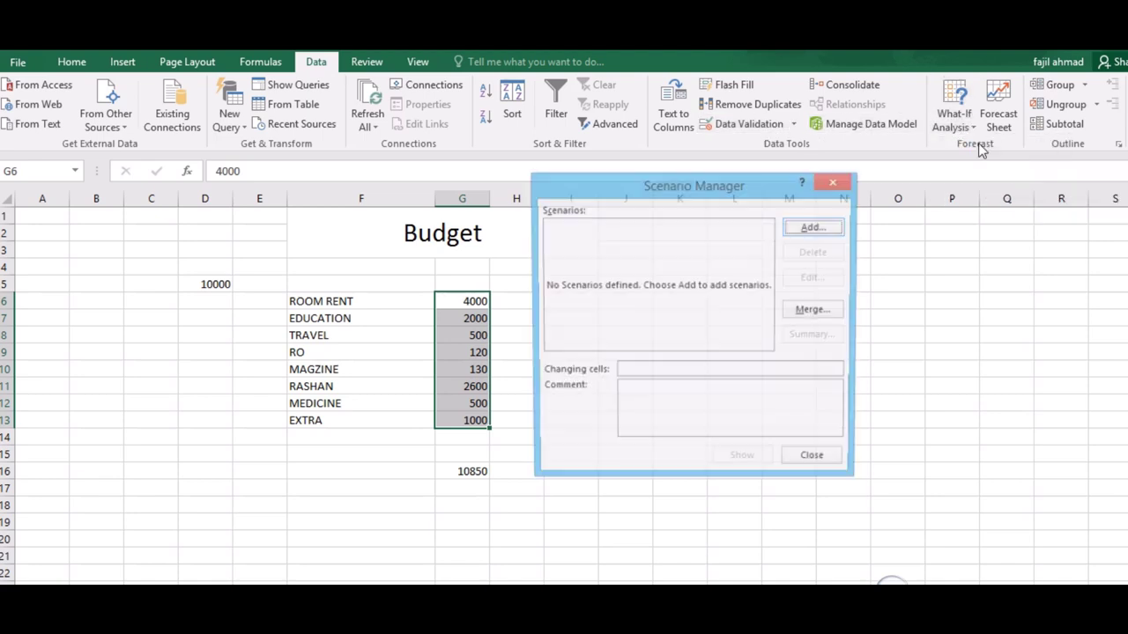
{"action": "left_click", "coordinate": [812, 228]}
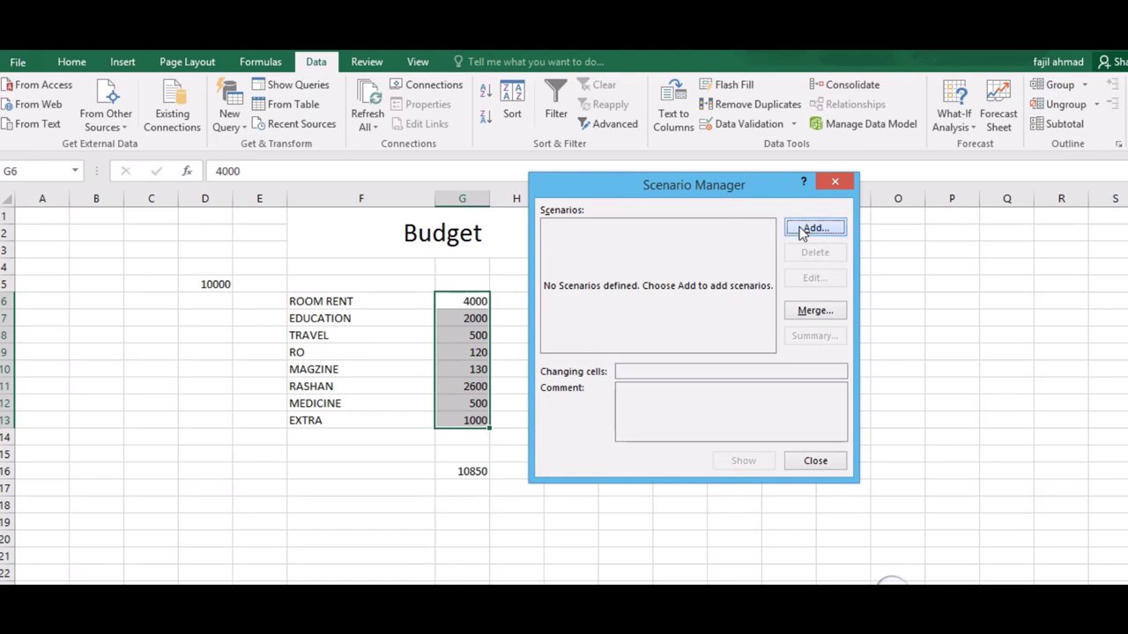
{"action": "type", "text": "m"}
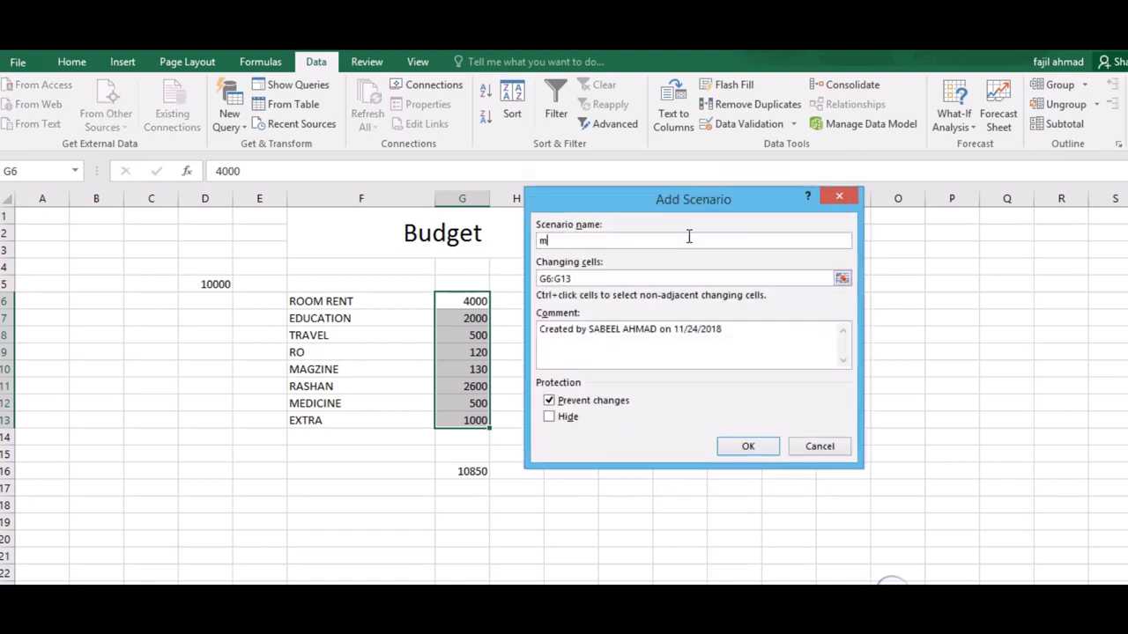
{"action": "key", "text": "BackSpace"}
{"action": "type", "text": "MY "}
{"action": "type", "text": "EX"}
{"action": "type", "text": "P"}
{"action": "left_click", "coordinate": [766, 448]}
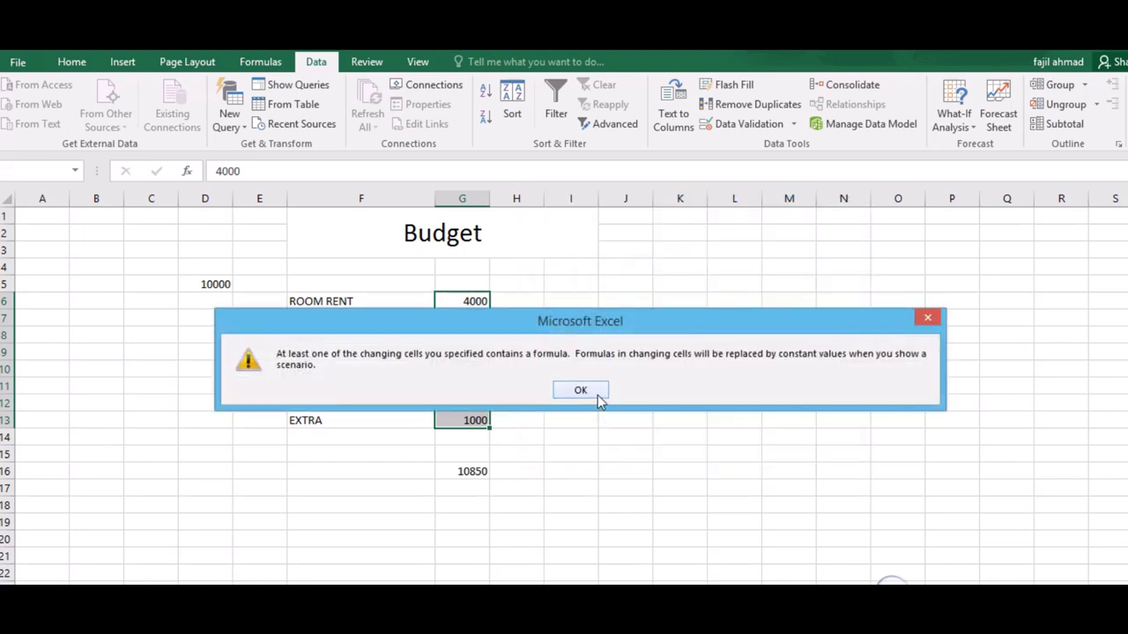
- Accept the formula warning and set $G$8 to 300 and $G$11 to 2400
{"action": "left_click", "coordinate": [597, 395]}
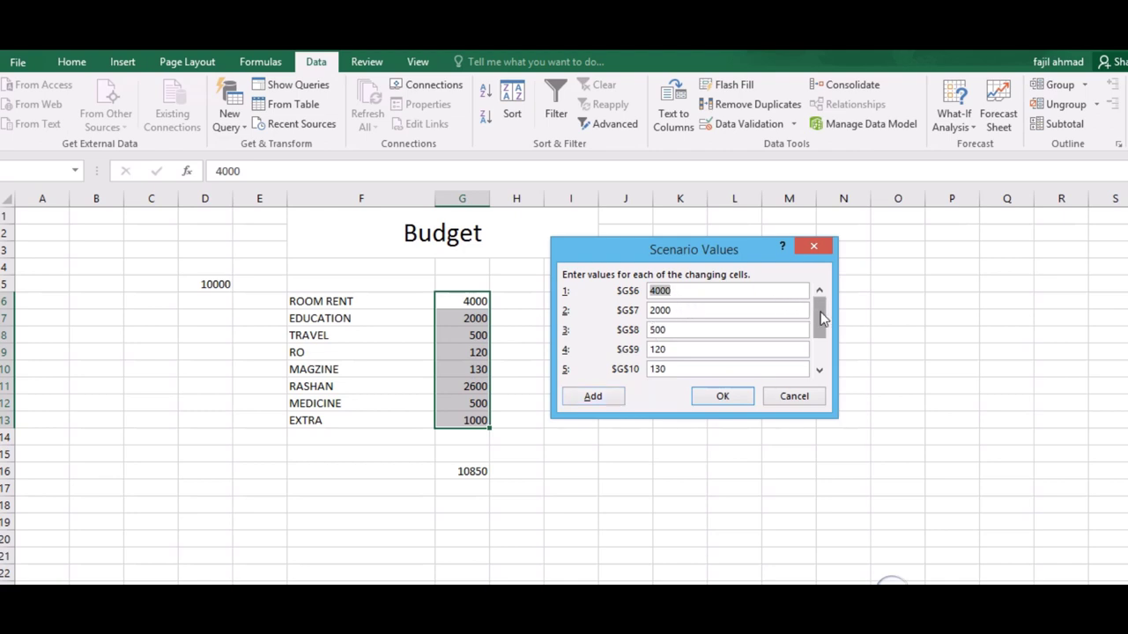
{"action": "mouse_move", "coordinate": [812, 311]}
{"action": "left_mouse_down"}
{"action": "mouse_move", "coordinate": [818, 352]}
{"action": "mouse_move", "coordinate": [819, 304]}
{"action": "left_mouse_up"}
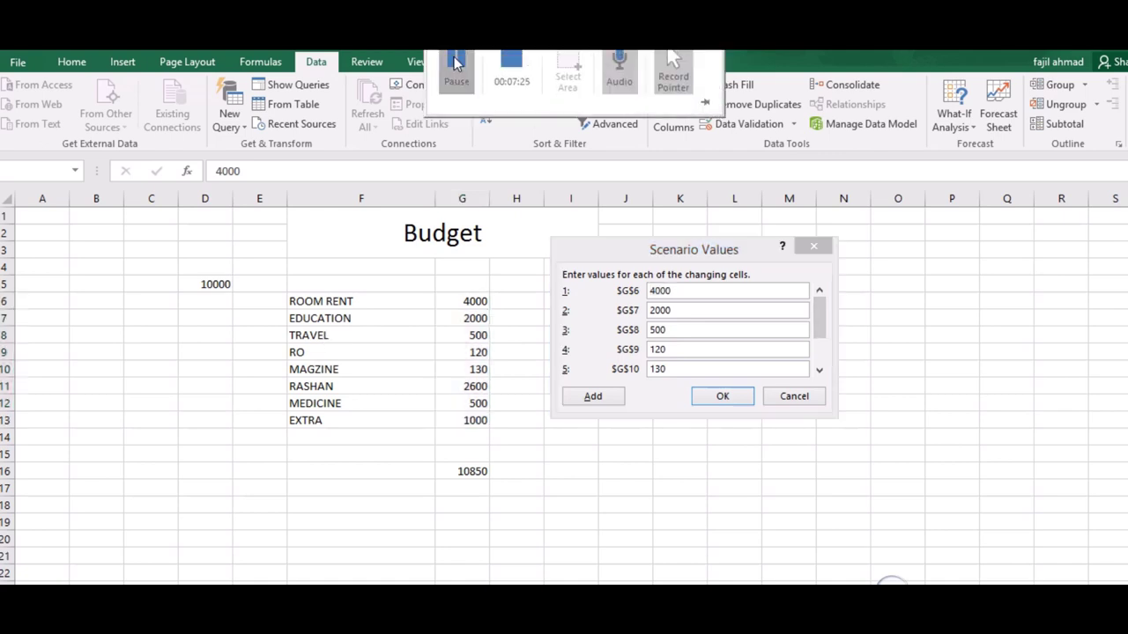
{"action": "left_click", "coordinate": [700, 293]}
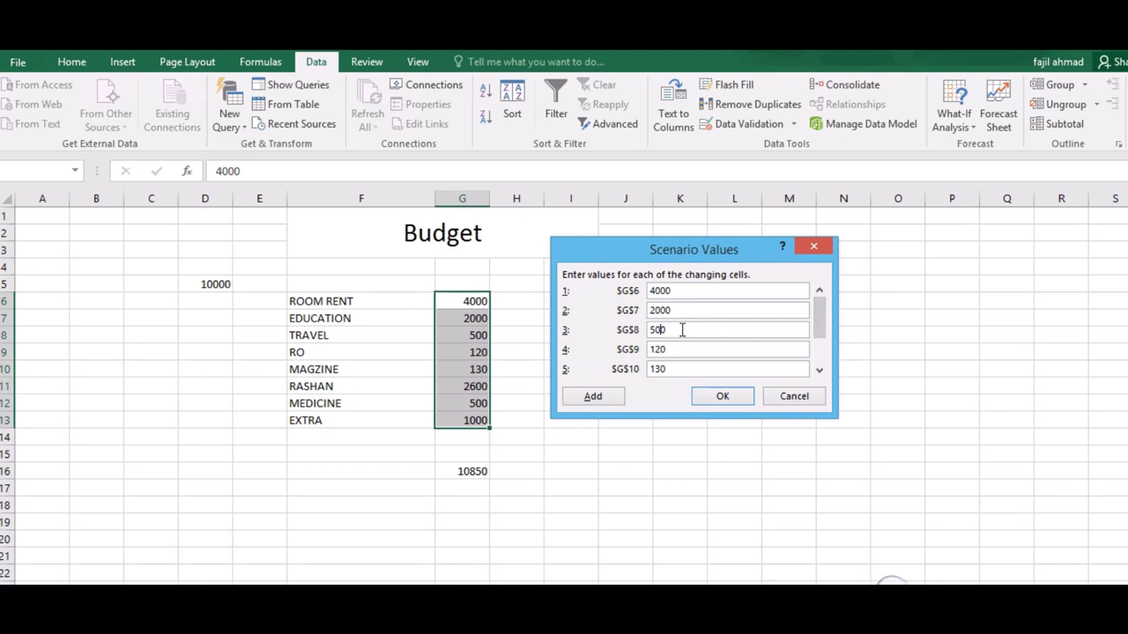
{"action": "key", "text": "Left"}
{"action": "key", "text": "Right"}
{"action": "key", "text": "Left"}
{"action": "key", "text": "BackSpace"}
{"action": "type", "text": "3"}
{"action": "left_click", "coordinate": [819, 370]}
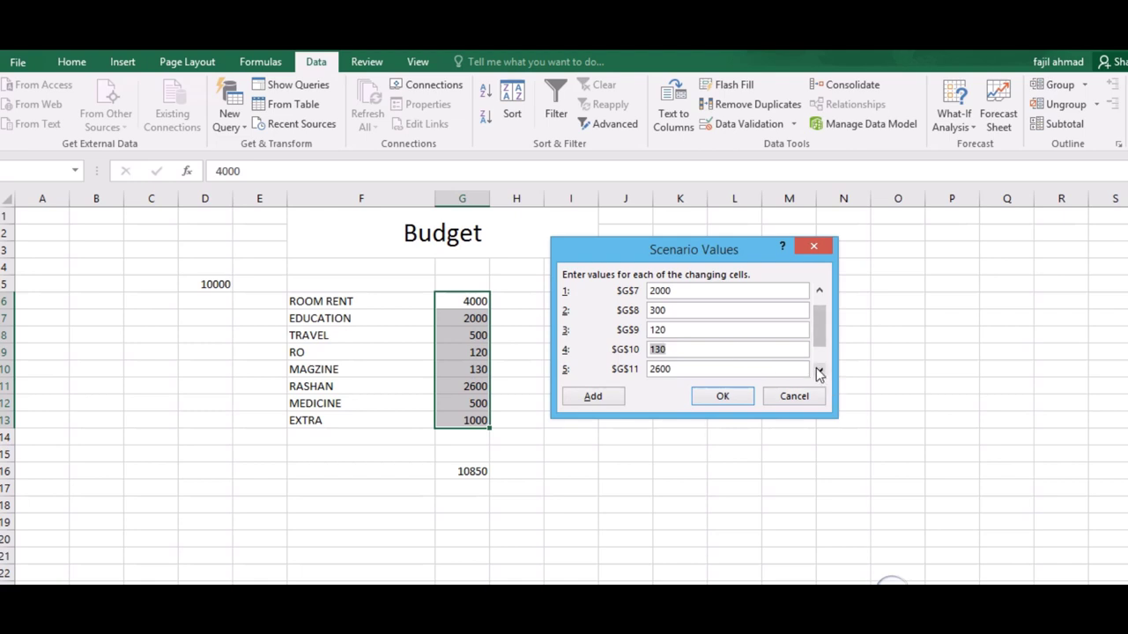
{"action": "left_click", "coordinate": [818, 371]}
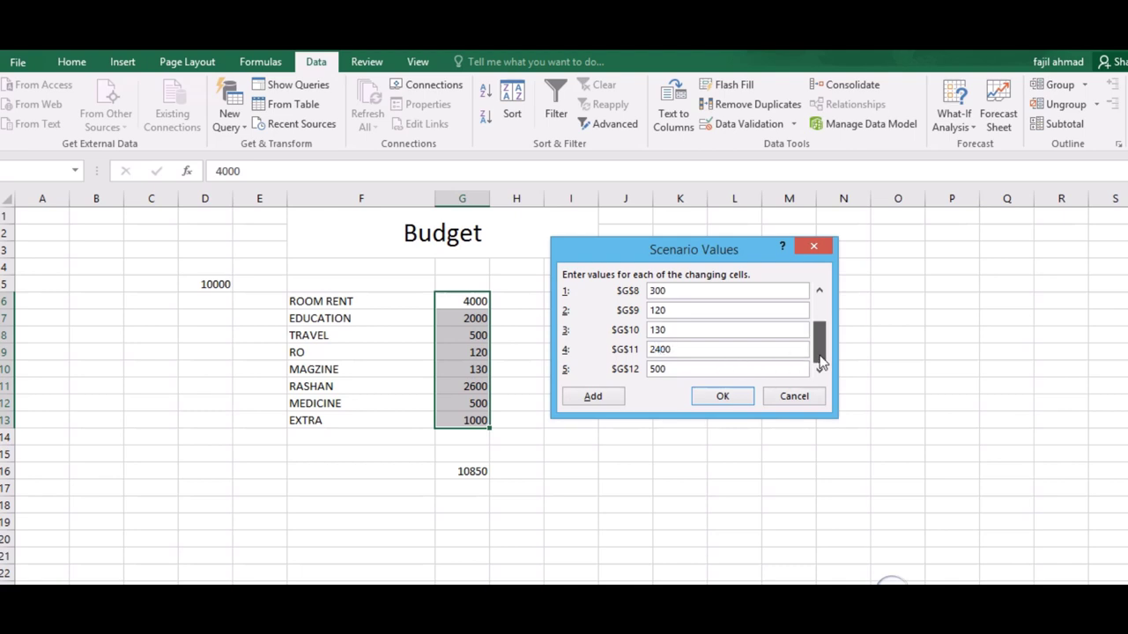
- Change the MY EXP scenario's EXTRA value in $G$13 from 1000 to 400 and save it
{"action": "left_click_drag", "start_coordinate": [819, 351], "coordinate": [819, 363]}
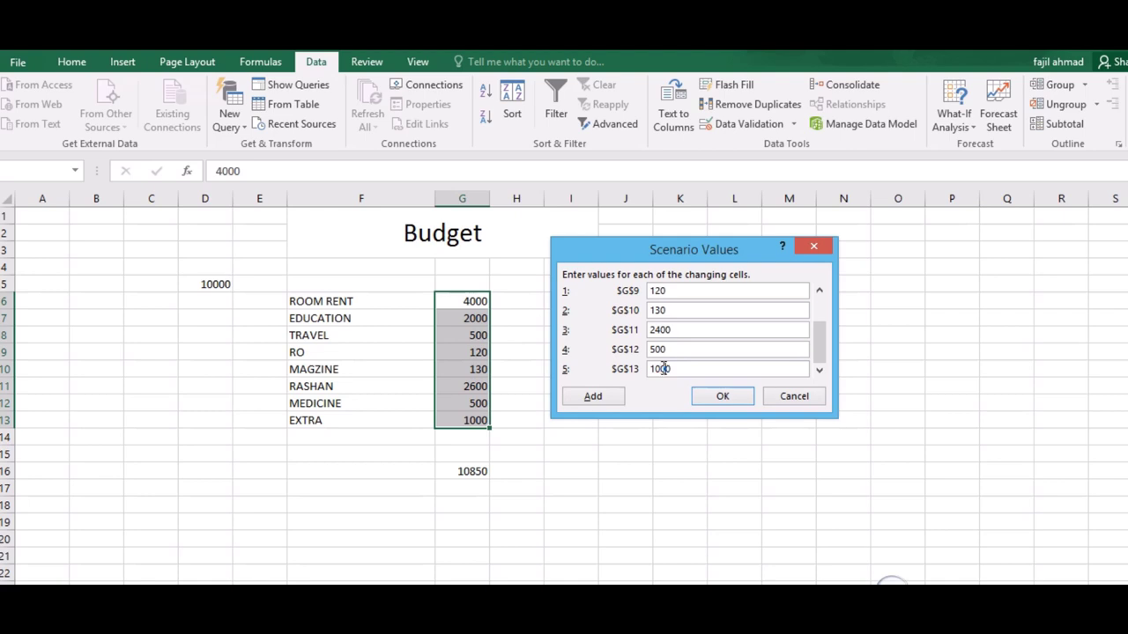
{"action": "key", "text": "BackSpace"}
{"action": "key", "text": "BackSpace"}
{"action": "key", "text": "BackSpace"}
{"action": "type", "text": "04"}
{"action": "type", "text": "0"}
{"action": "left_click_drag", "start_coordinate": [824, 353], "coordinate": [819, 309]}
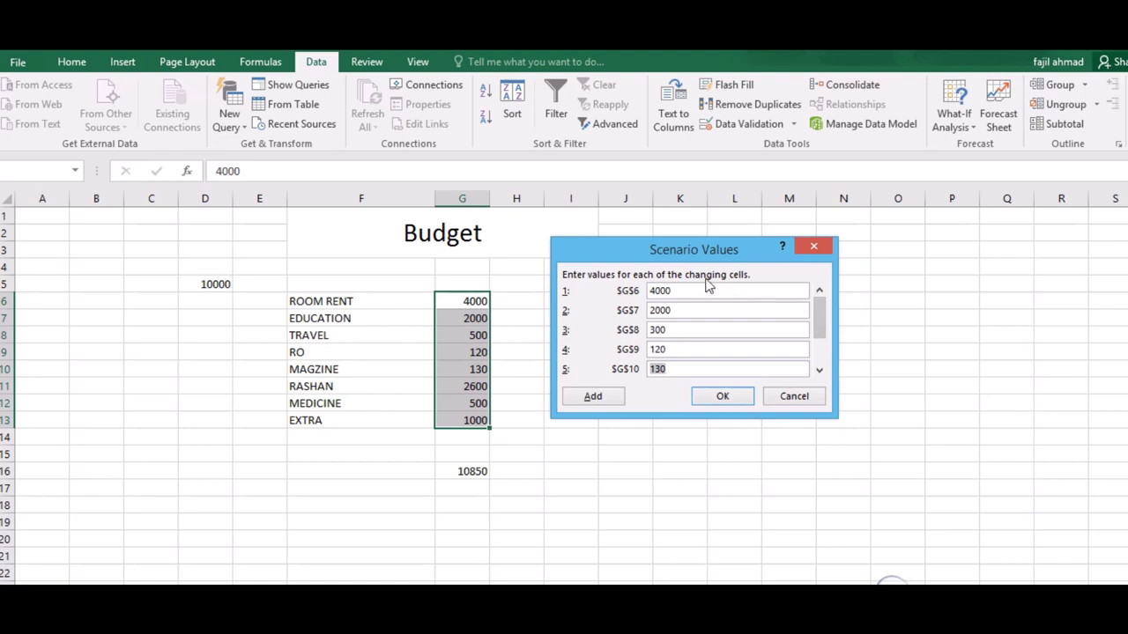
{"action": "left_click", "coordinate": [662, 289]}
{"action": "left_click", "coordinate": [713, 399]}
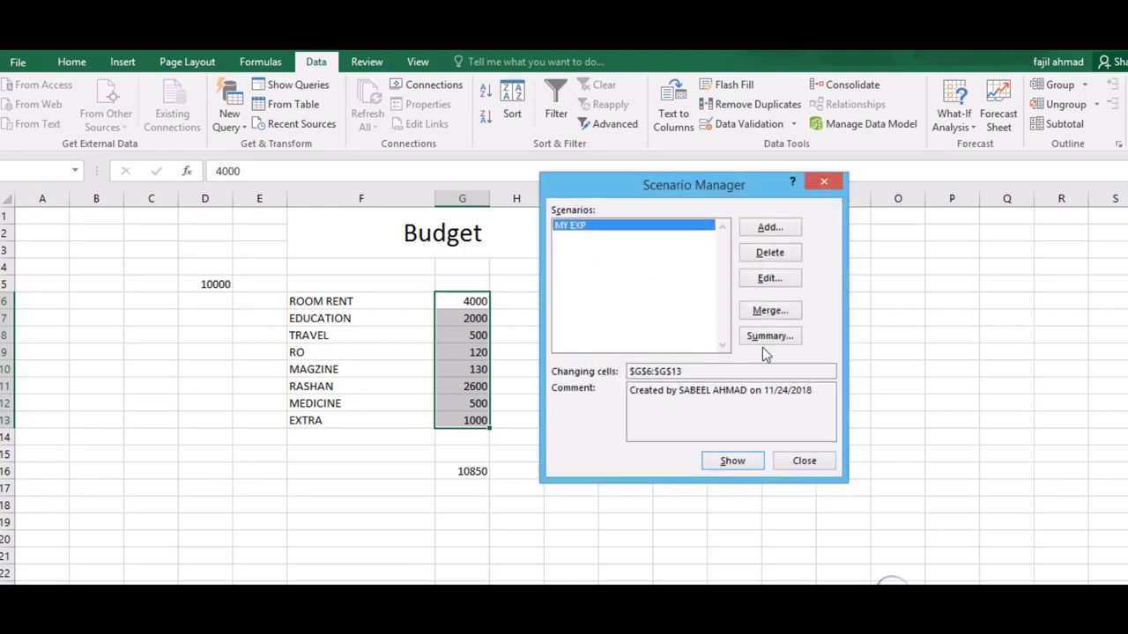
- Generate a Scenario Summary report with O10 as the result cell
{"action": "left_click", "coordinate": [768, 338]}
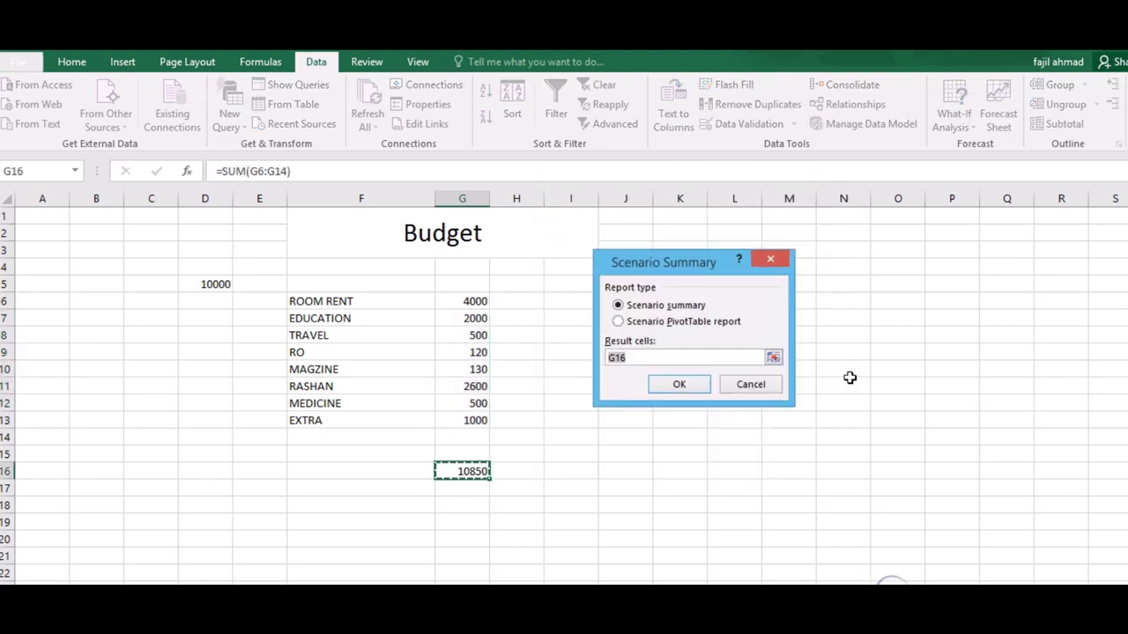
{"action": "left_click", "coordinate": [886, 364]}
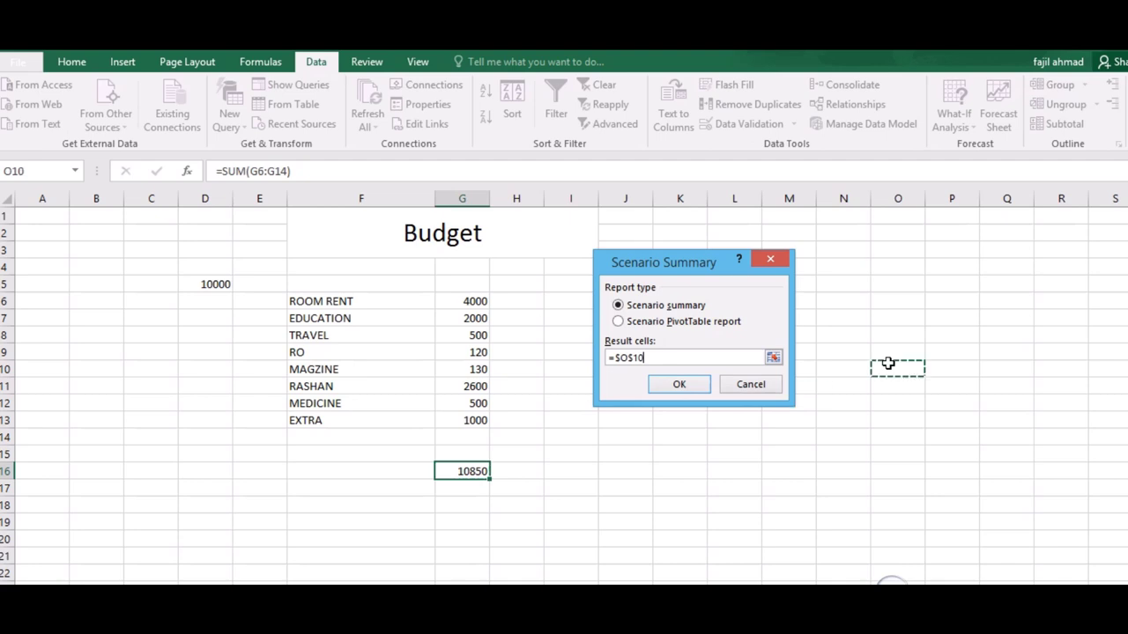
{"action": "left_click", "coordinate": [679, 385]}
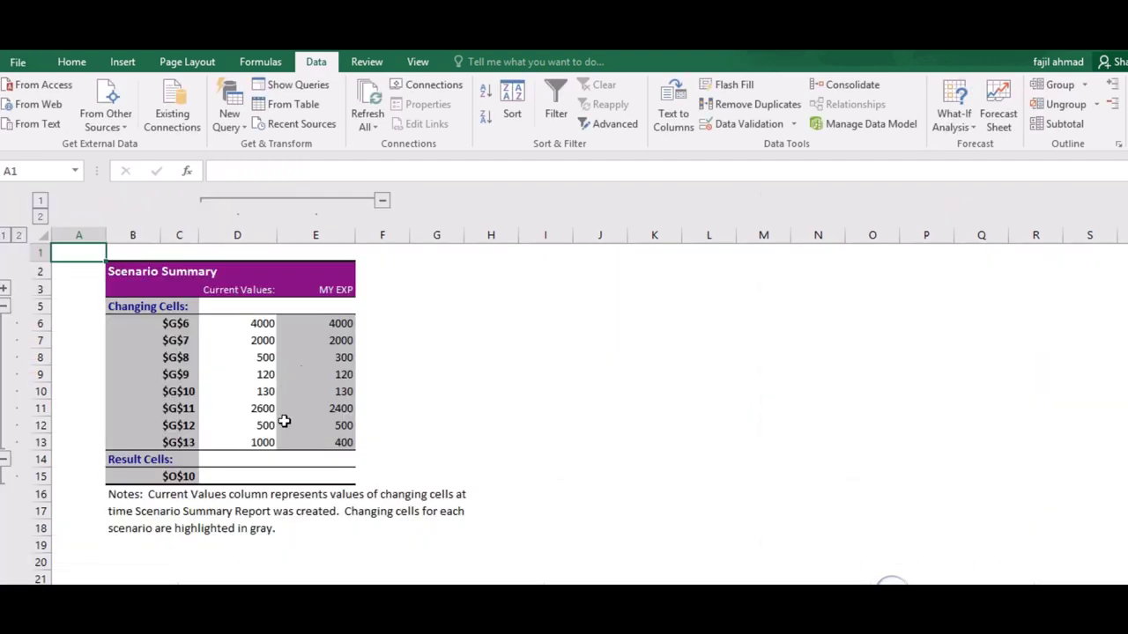
- Enter =SUM(D6:D13) in D14 and =SUM(E6:E13) in E14, giving 10850 and 9850
{"action": "left_click", "coordinate": [258, 459]}
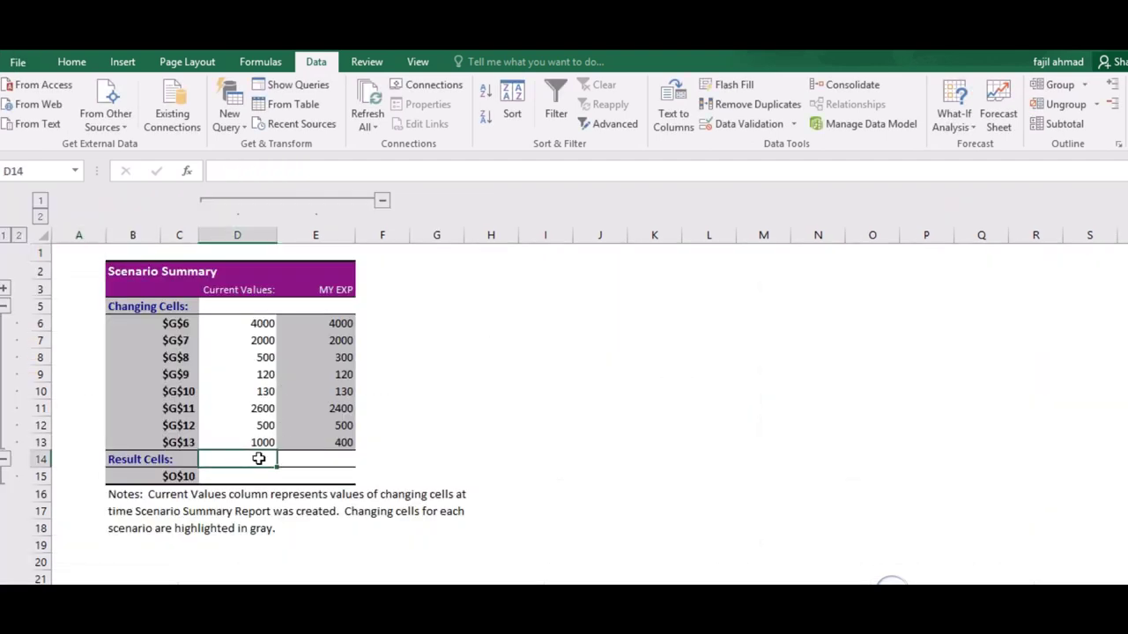
{"action": "type", "text": "=SUM"}
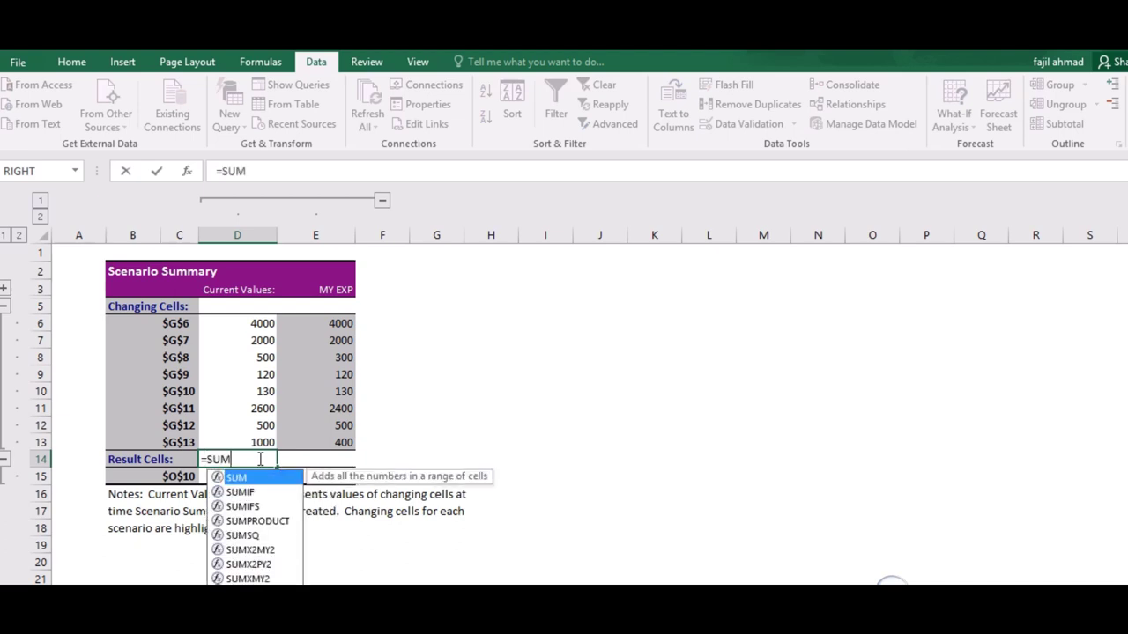
{"action": "type", "text": "("}
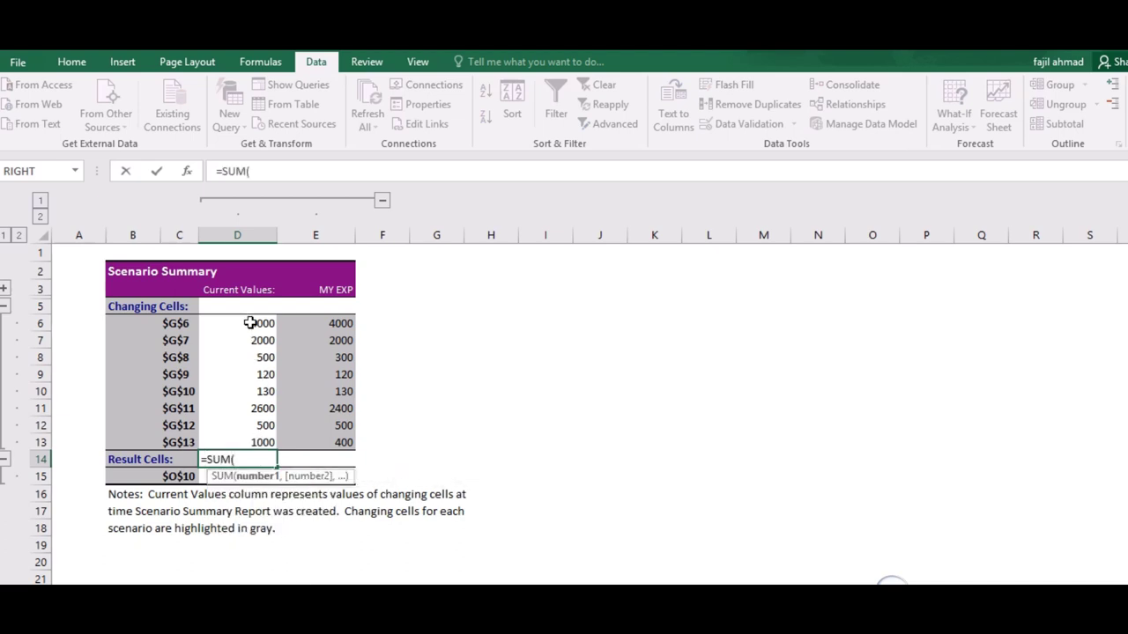
{"action": "left_click_drag", "start_coordinate": [256, 322], "coordinate": [261, 439]}
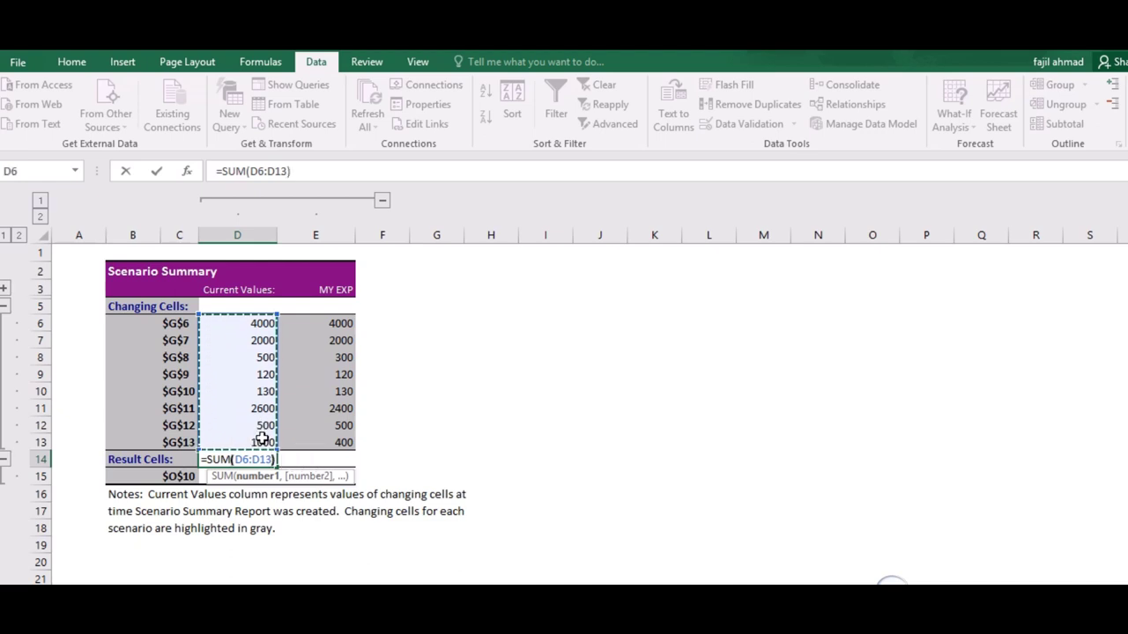
{"action": "key", "text": "Return"}
{"action": "left_click", "coordinate": [305, 459]}
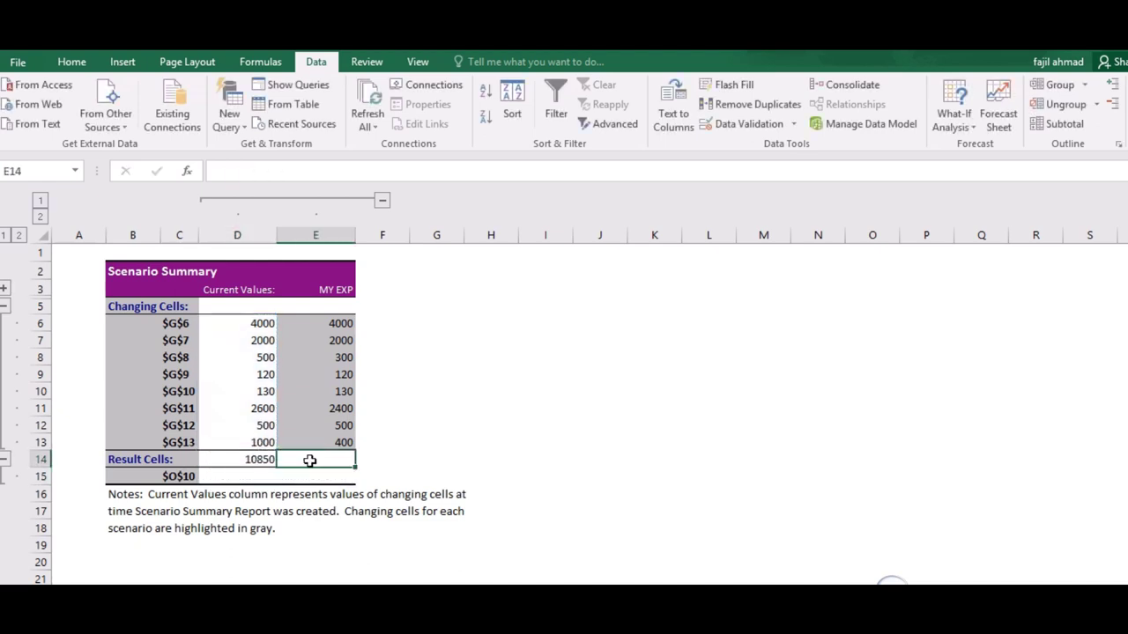
{"action": "type", "text": "=SUM"}
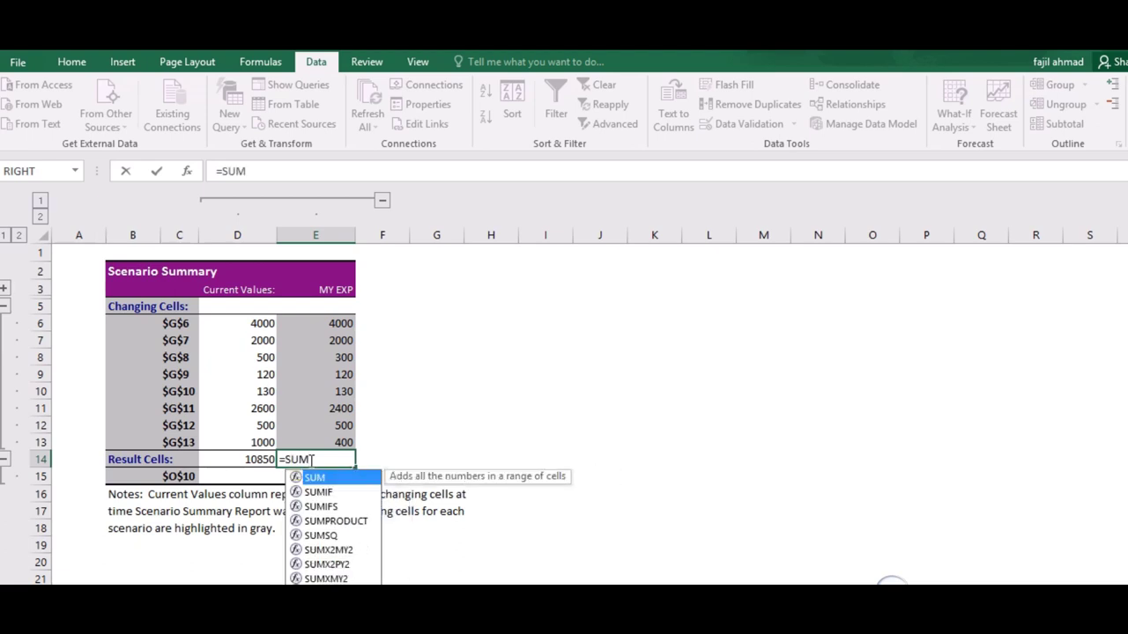
{"action": "type", "text": "("}
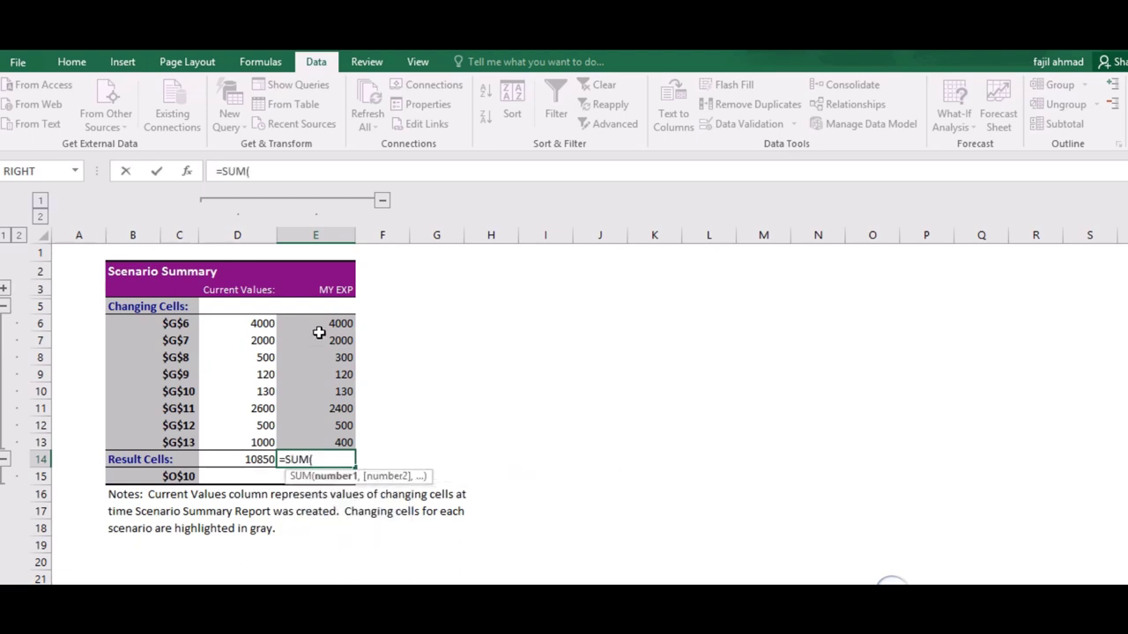
{"action": "left_click_drag", "start_coordinate": [319, 326], "coordinate": [337, 445]}
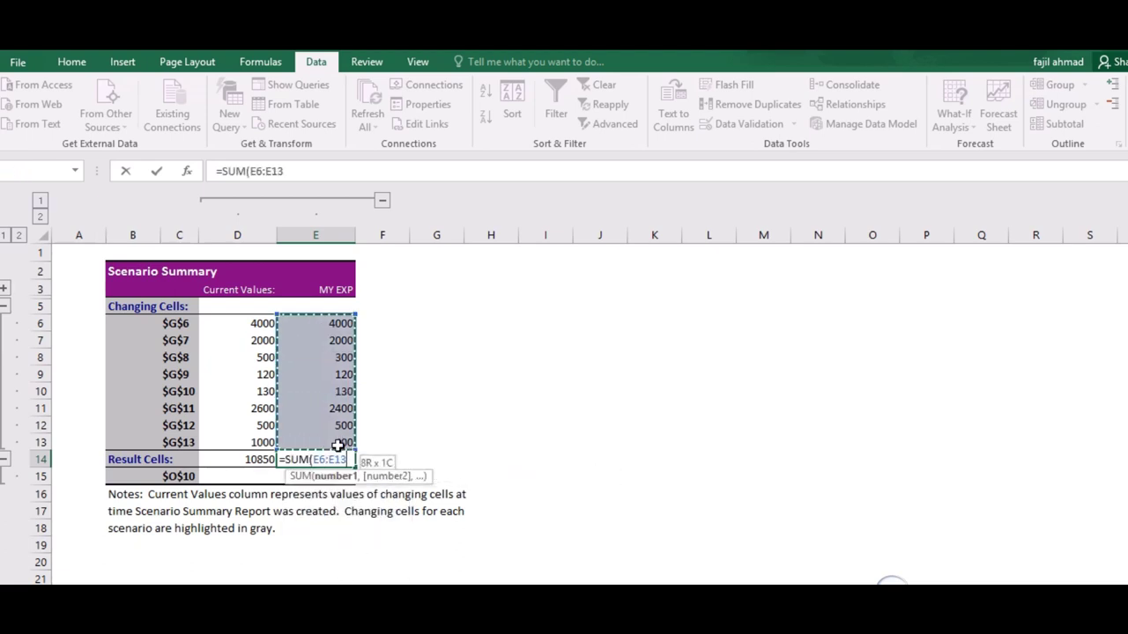
{"action": "type", "text": ")"}
{"action": "key", "text": "Return"}
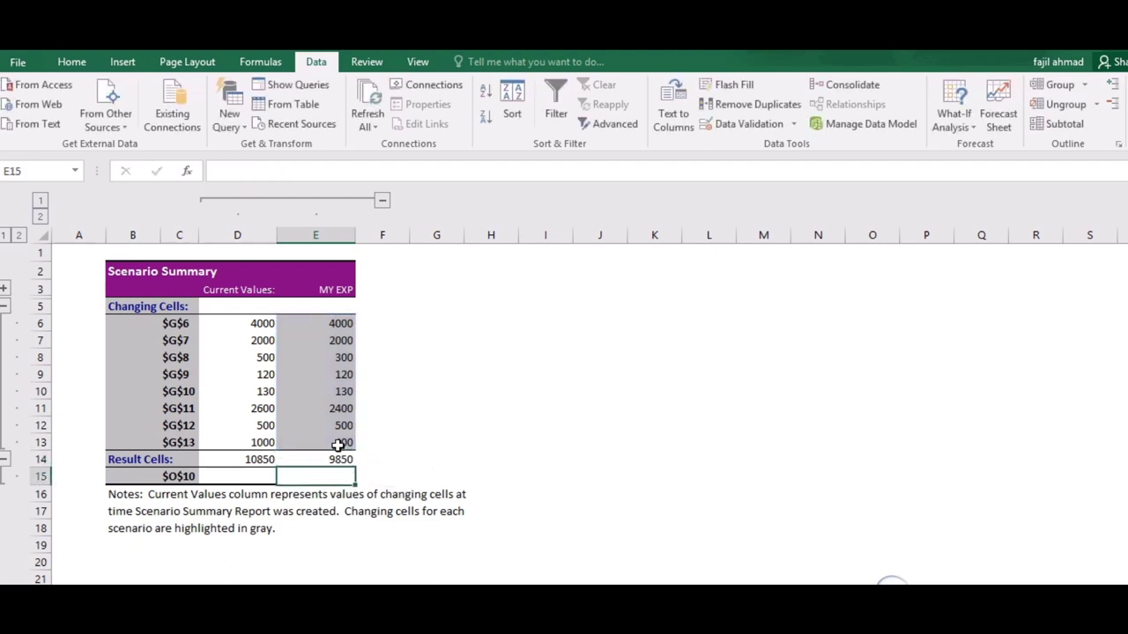
{"action": "left_click", "coordinate": [564, 380]}
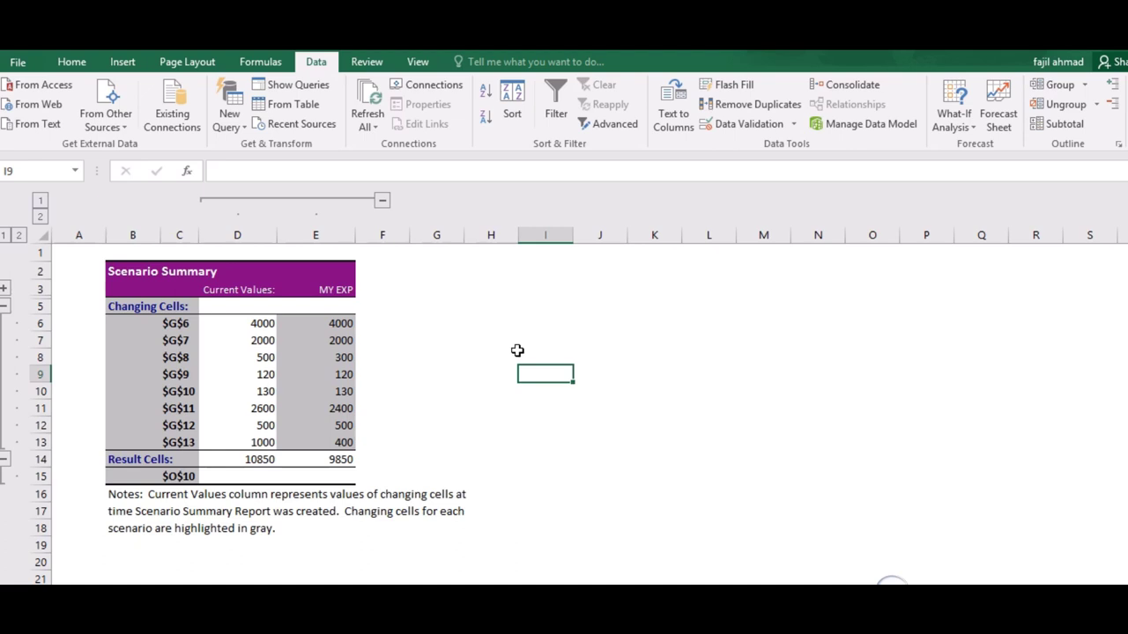
- Enter =D14-E14 in I9 to show the 1000 difference between the two totals
{"action": "type", "text": "="}
{"action": "left_click", "coordinate": [243, 456]}
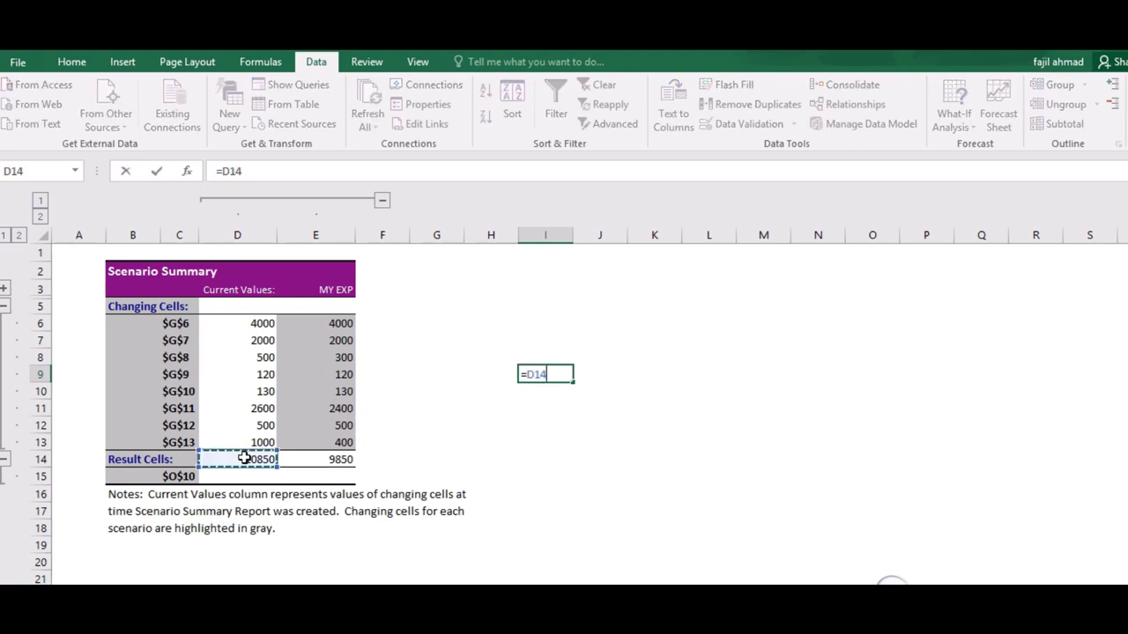
{"action": "type", "text": "-"}
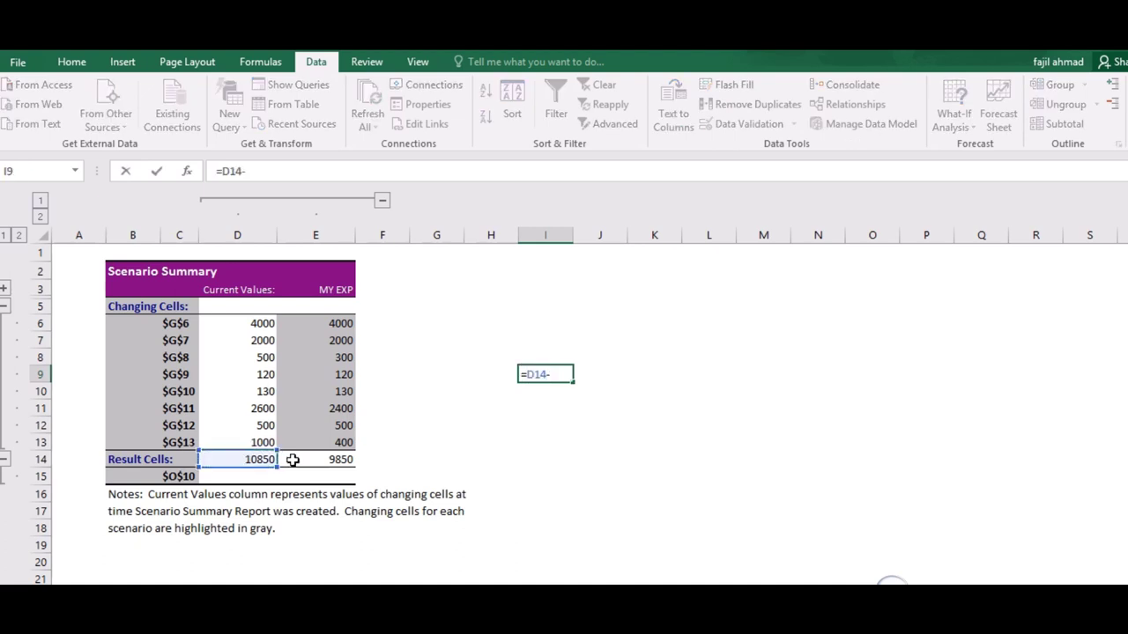
{"action": "left_click", "coordinate": [306, 459]}
{"action": "key", "text": "Return"}
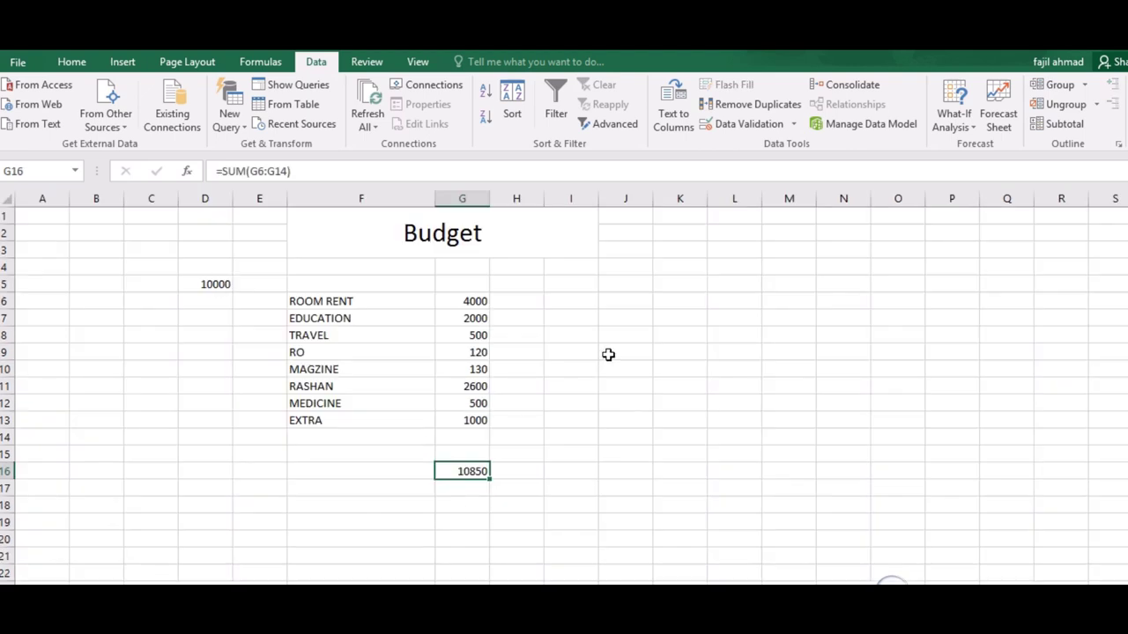
- Enter =D5-G16 in Budget cell J9, showing -850 against the 10000 budget
{"action": "left_click", "coordinate": [608, 354]}
{"action": "type", "text": "="}
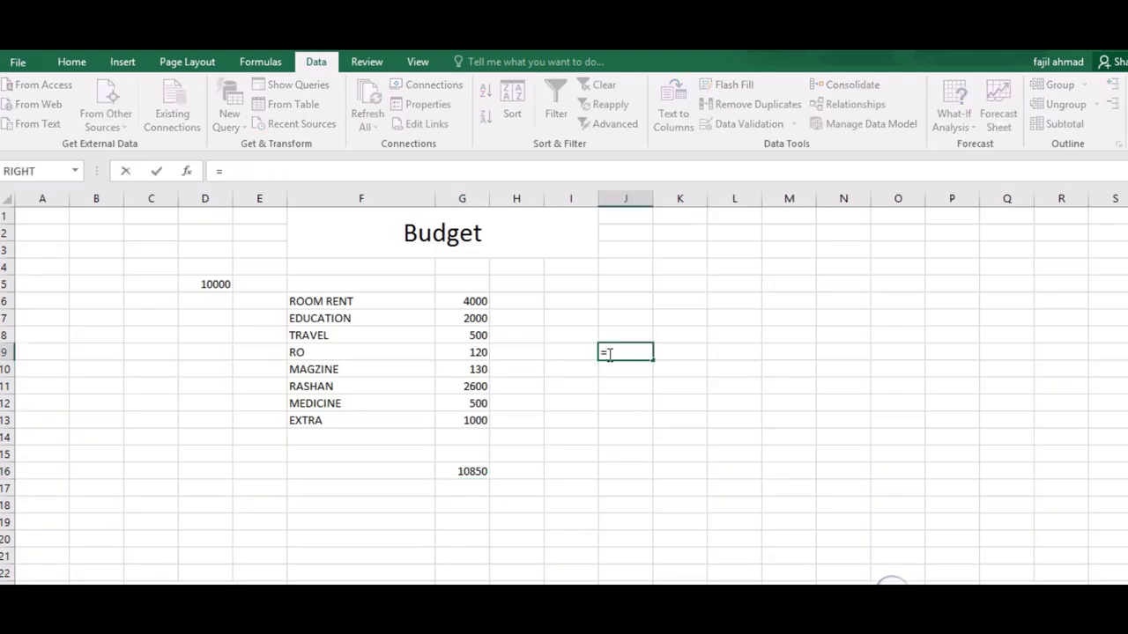
{"action": "left_click", "coordinate": [210, 282]}
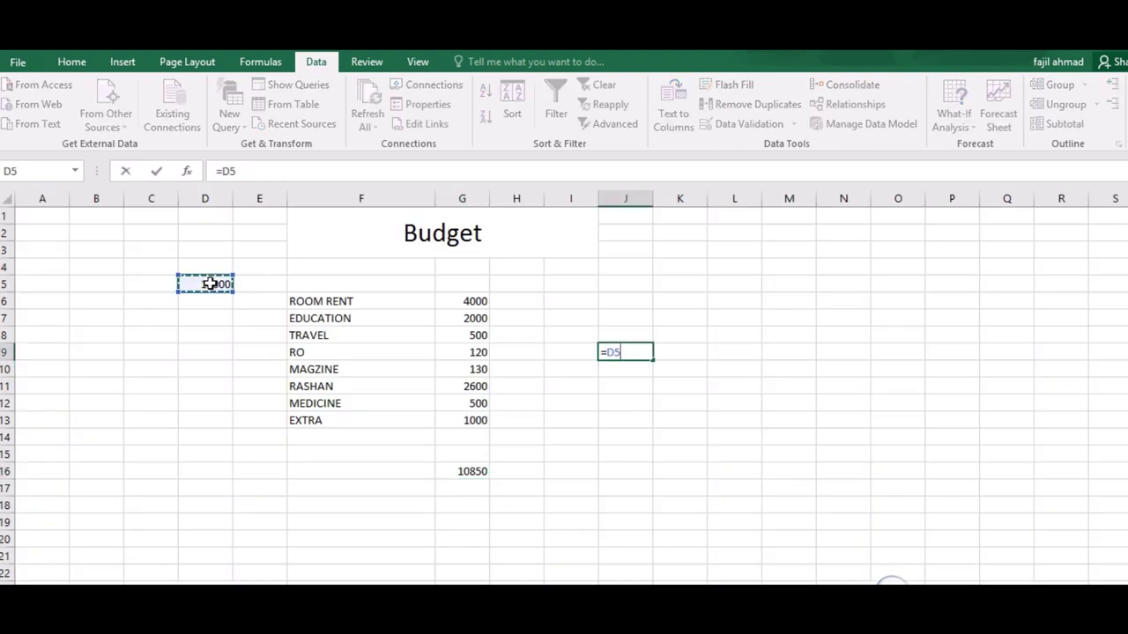
{"action": "type", "text": "-"}
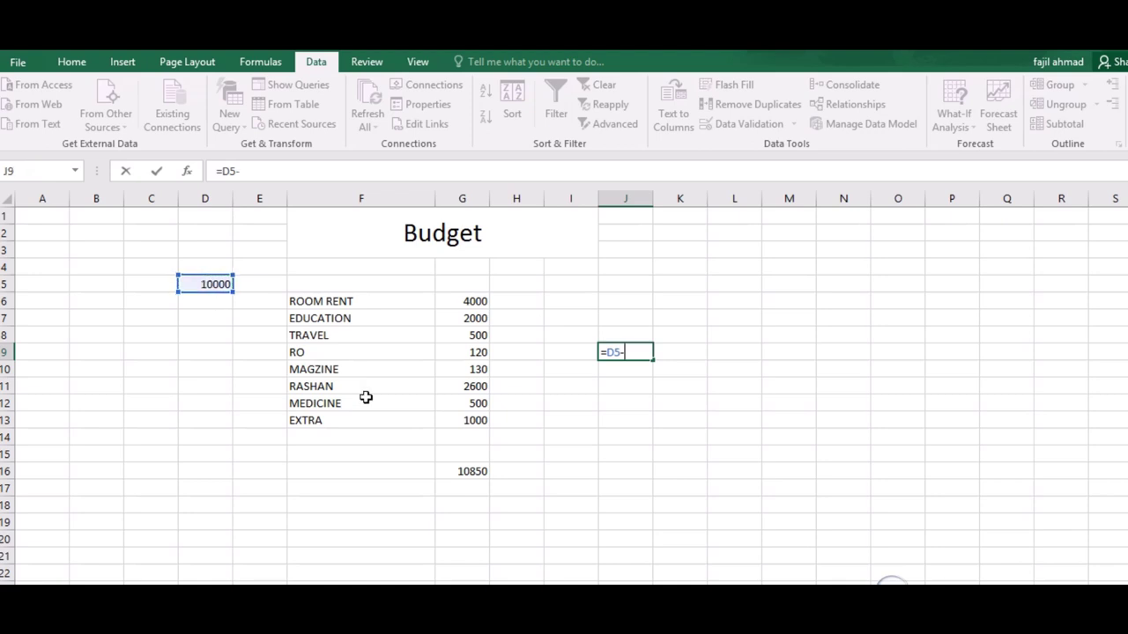
{"action": "left_click", "coordinate": [460, 467]}
{"action": "key", "text": "Return"}
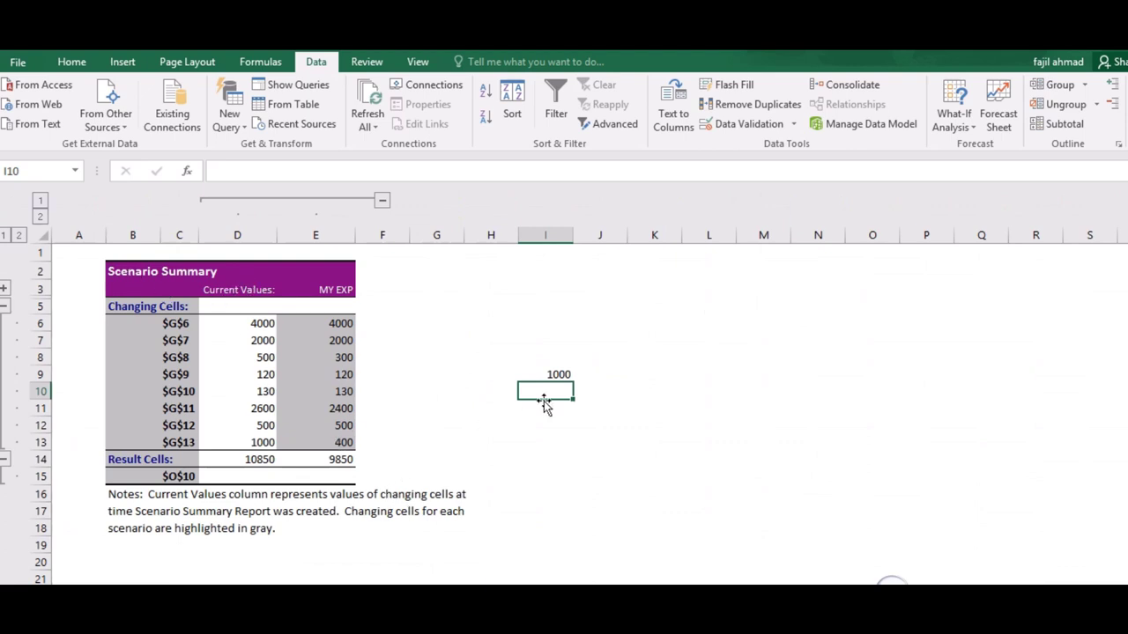
- Enter =10000-E14 in J12 to show the 150 of budget remaining after MY EXP
{"action": "left_click", "coordinate": [548, 372]}
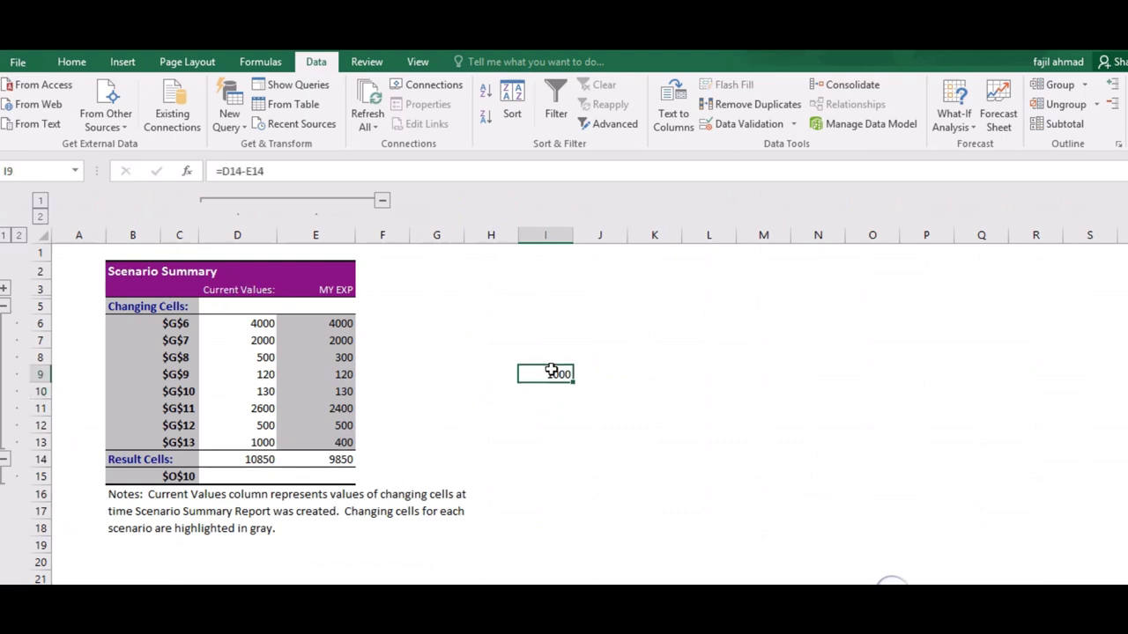
{"action": "left_click", "coordinate": [349, 458]}
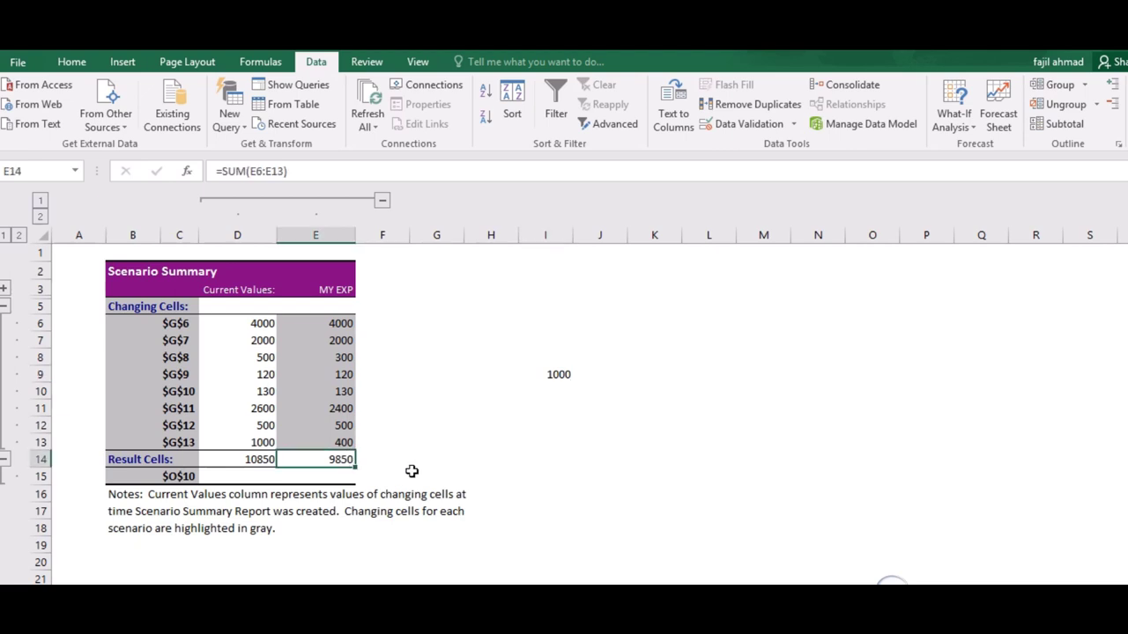
{"action": "left_click", "coordinate": [577, 424]}
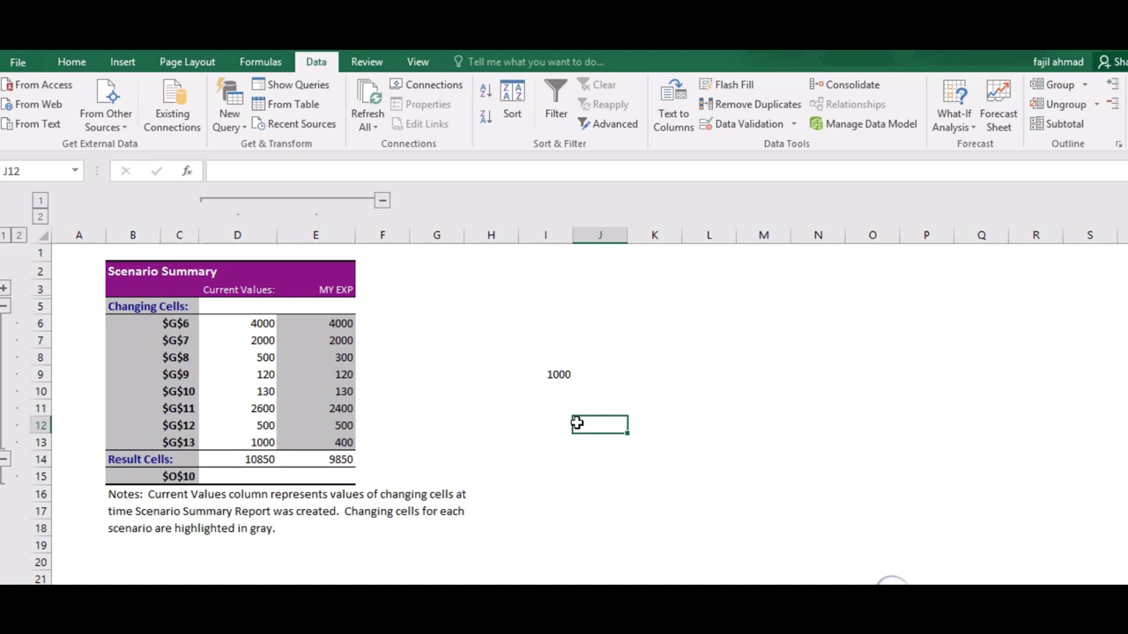
{"action": "type", "text": "=100"}
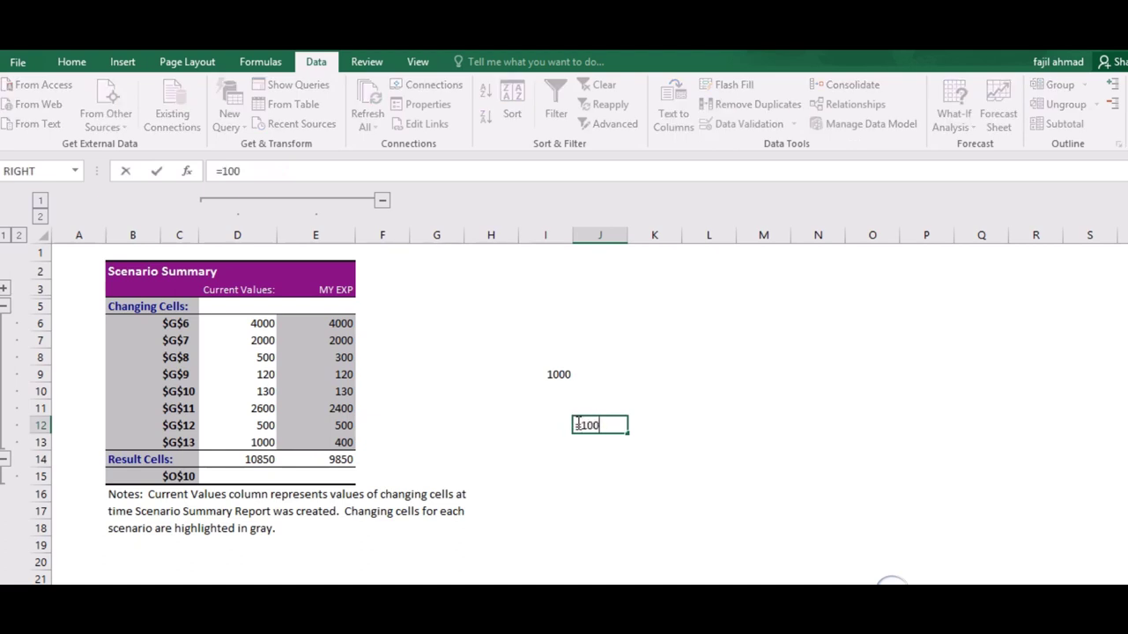
{"action": "type", "text": "00-"}
{"action": "left_click", "coordinate": [342, 458]}
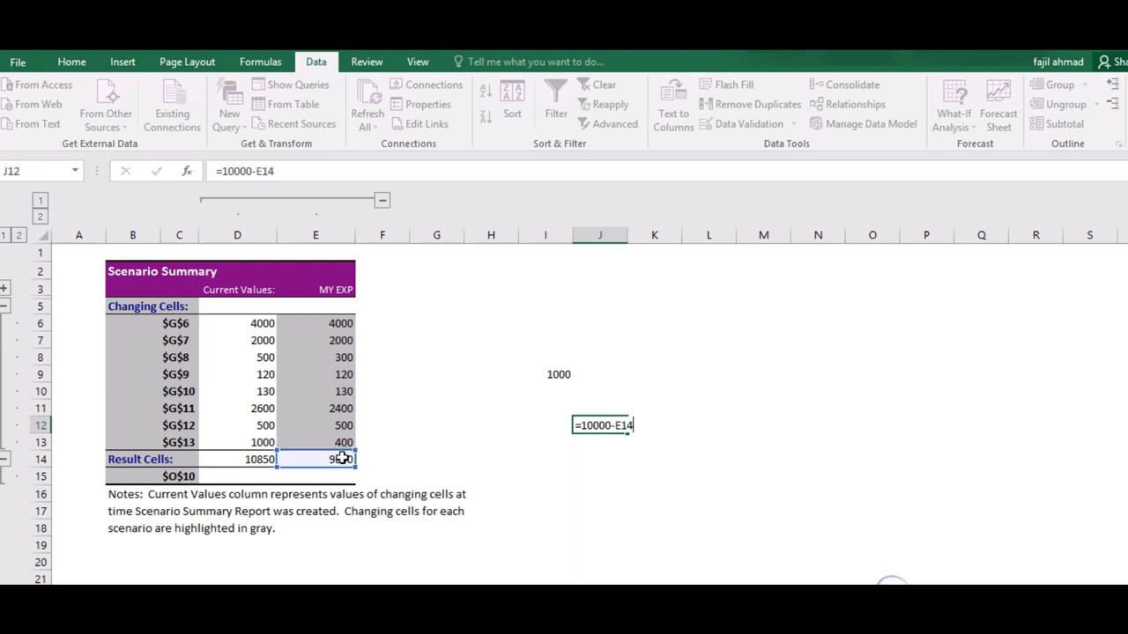
{"action": "key", "text": "Return"}
{"action": "left_click", "coordinate": [670, 454]}
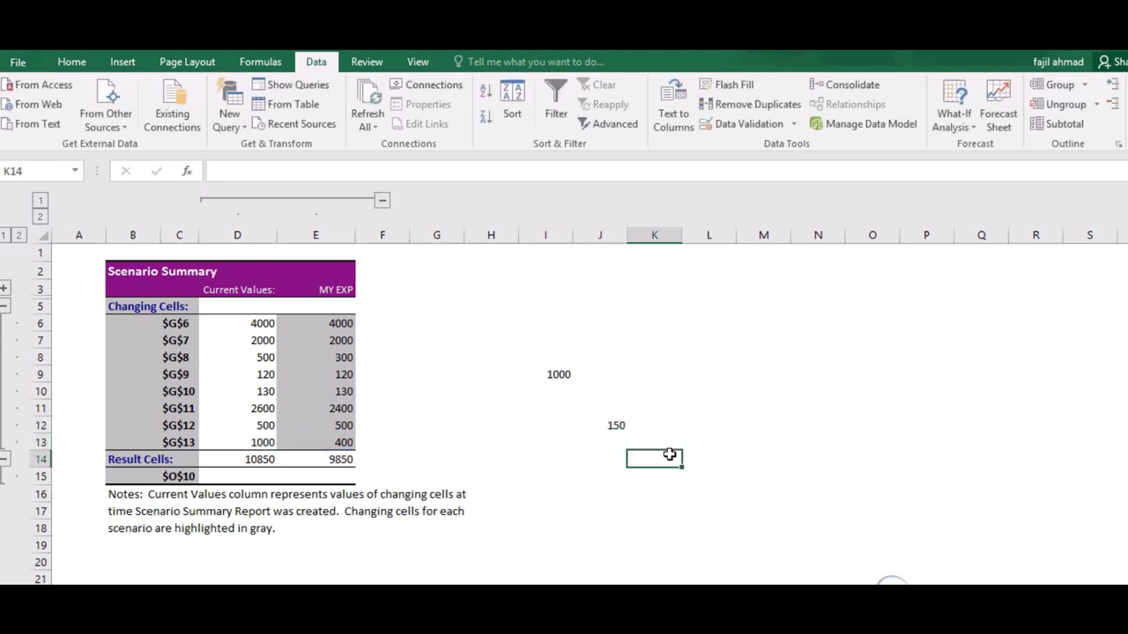
{"action": "left_click", "coordinate": [556, 338]}
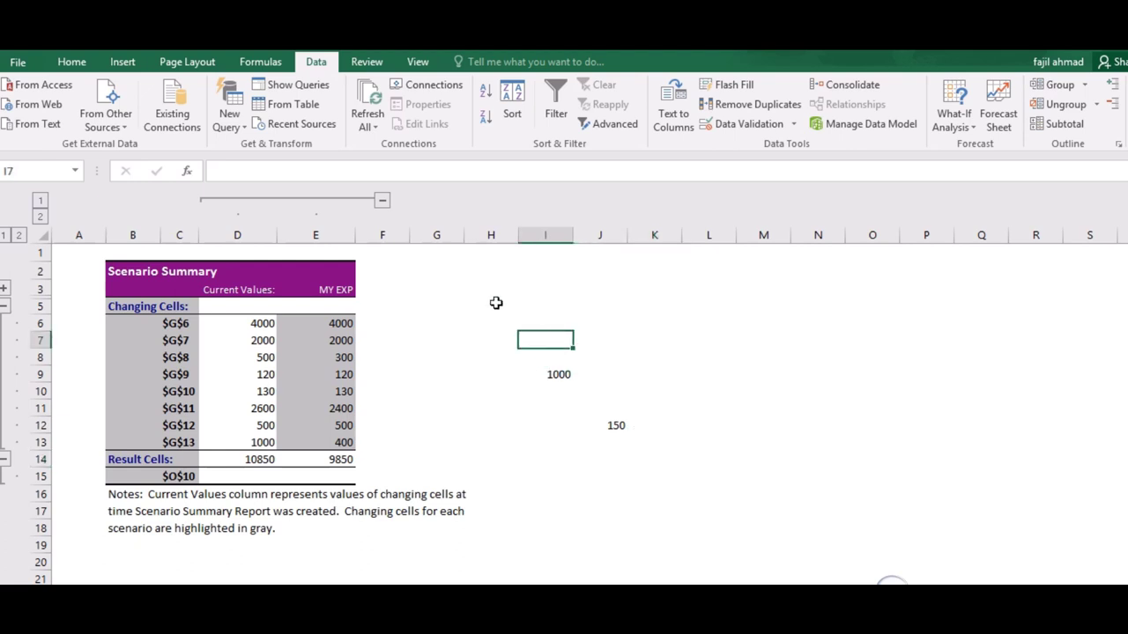
{"action": "left_click", "coordinate": [407, 303]}
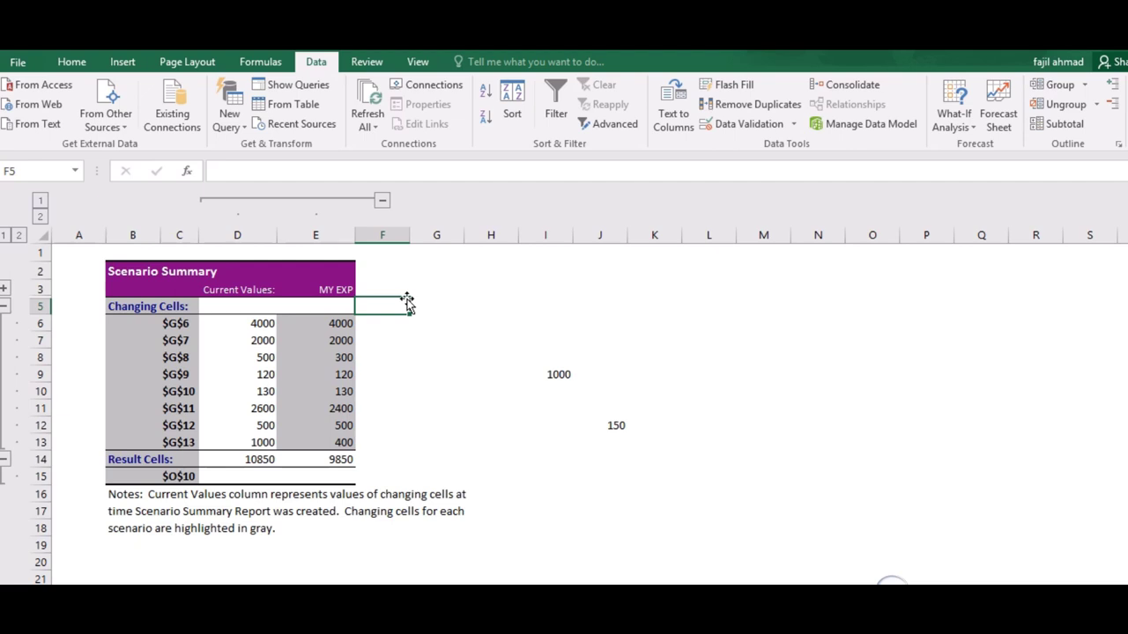
{"action": "left_click", "coordinate": [478, 302]}
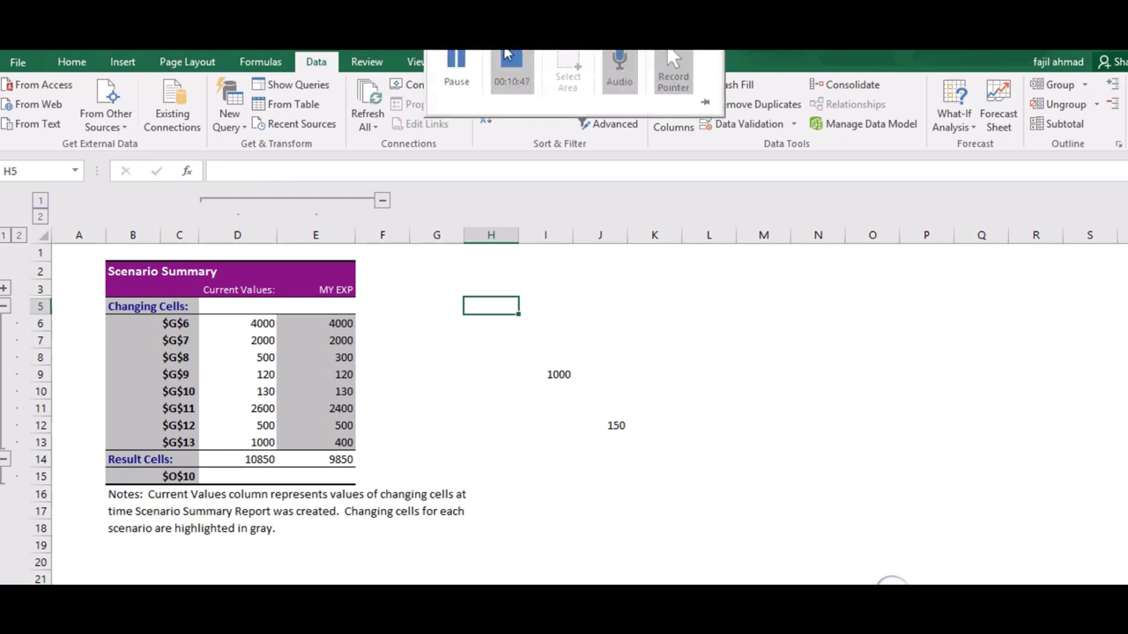
{"action": "left_click", "coordinate": [509, 59]}
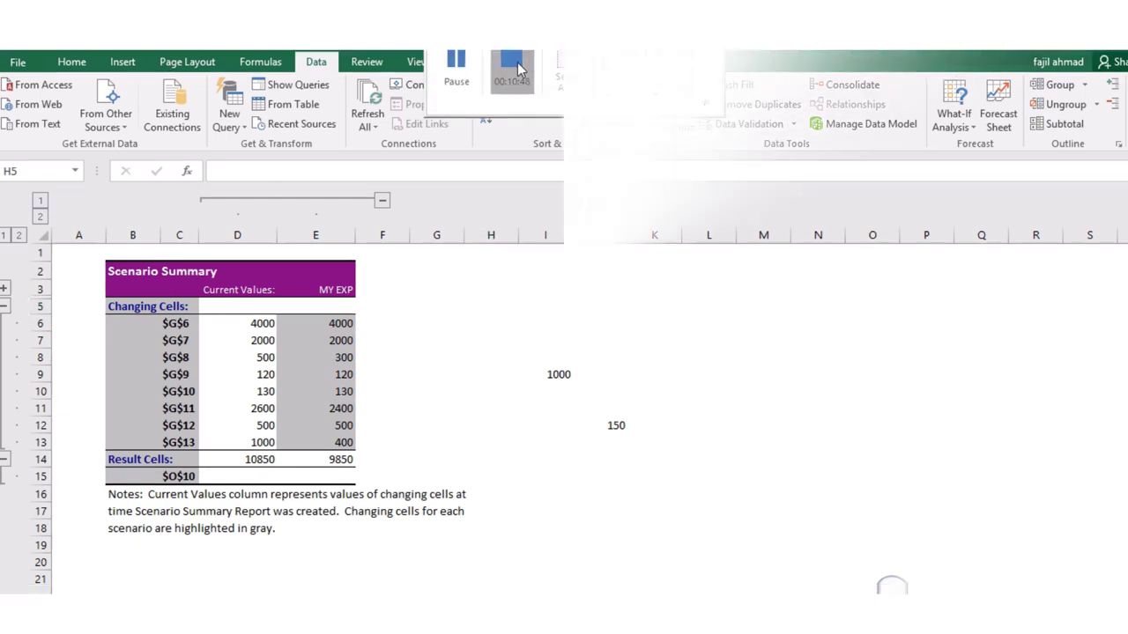